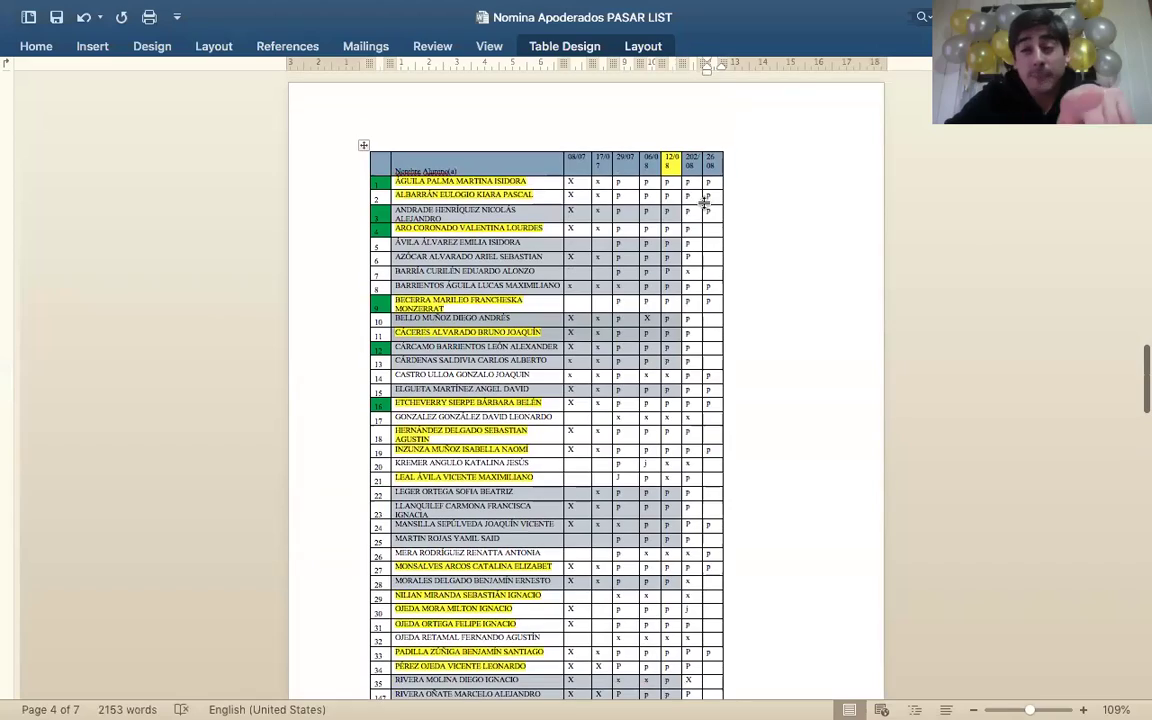
- Enlarge the attendance table on page 4 and select the highlighted student name in row 1
scroll(705, 203, up, 3)
scroll(705, 203, up, 3)
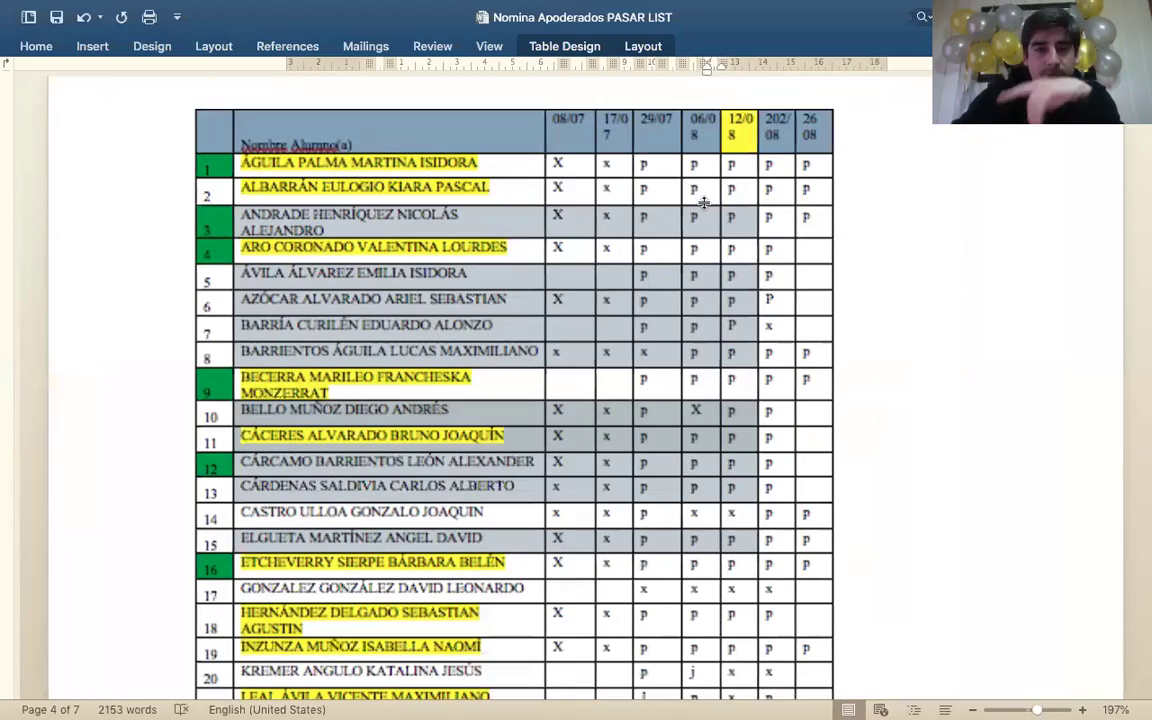
scroll(705, 205, down, 1)
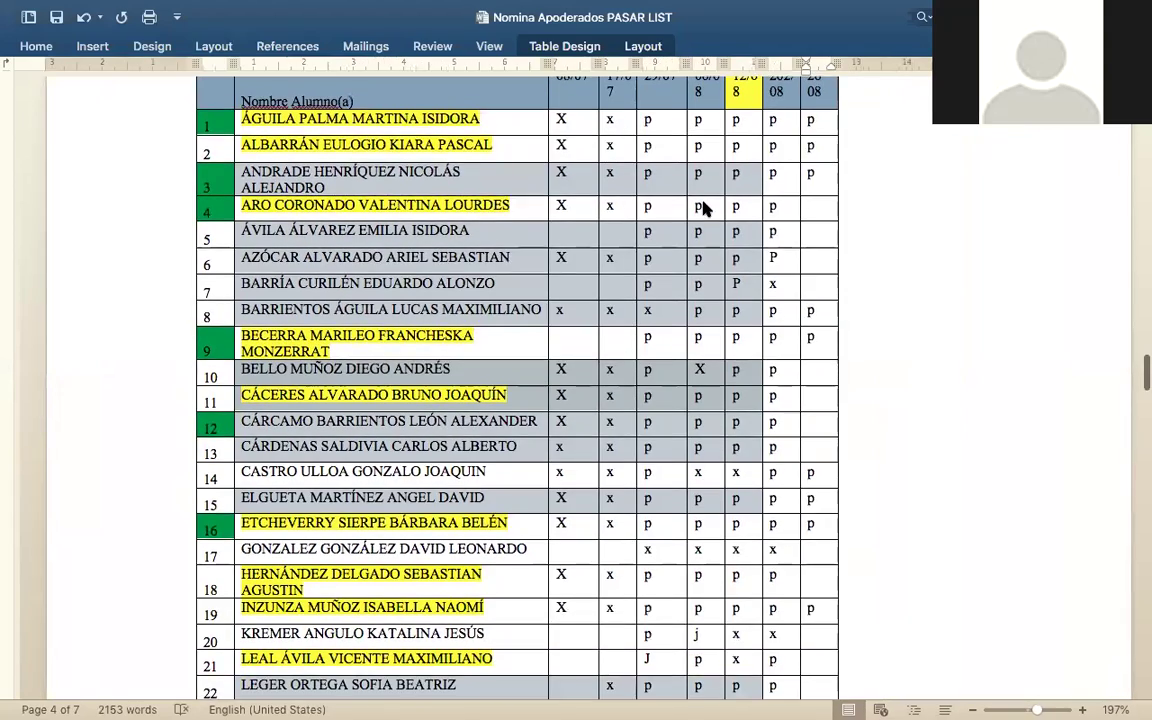
scroll(705, 205, up, 1)
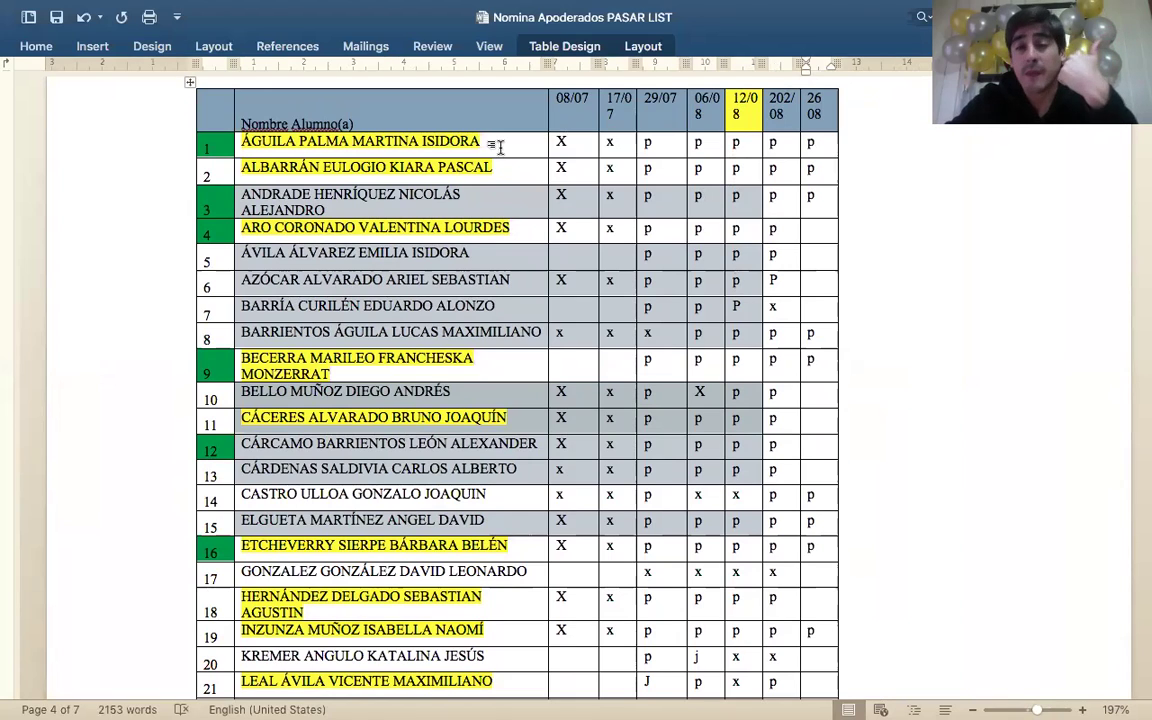
click(213, 146)
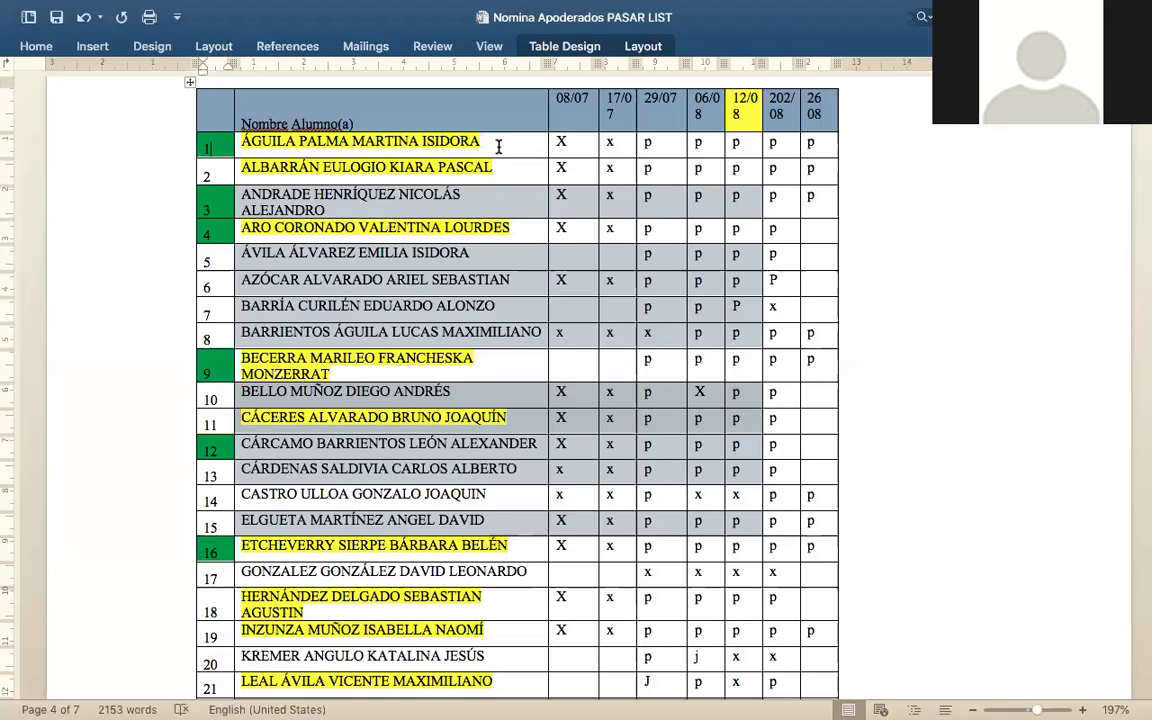
drag(500, 147, 221, 148)
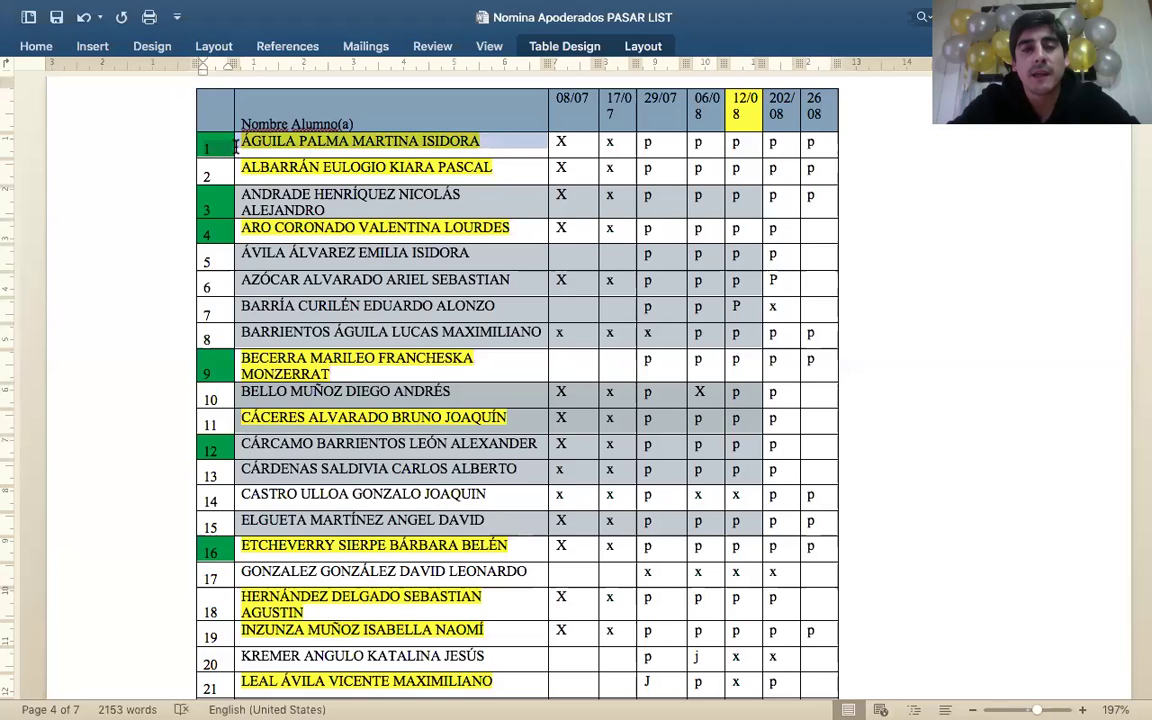
scroll(549, 240, down, 1)
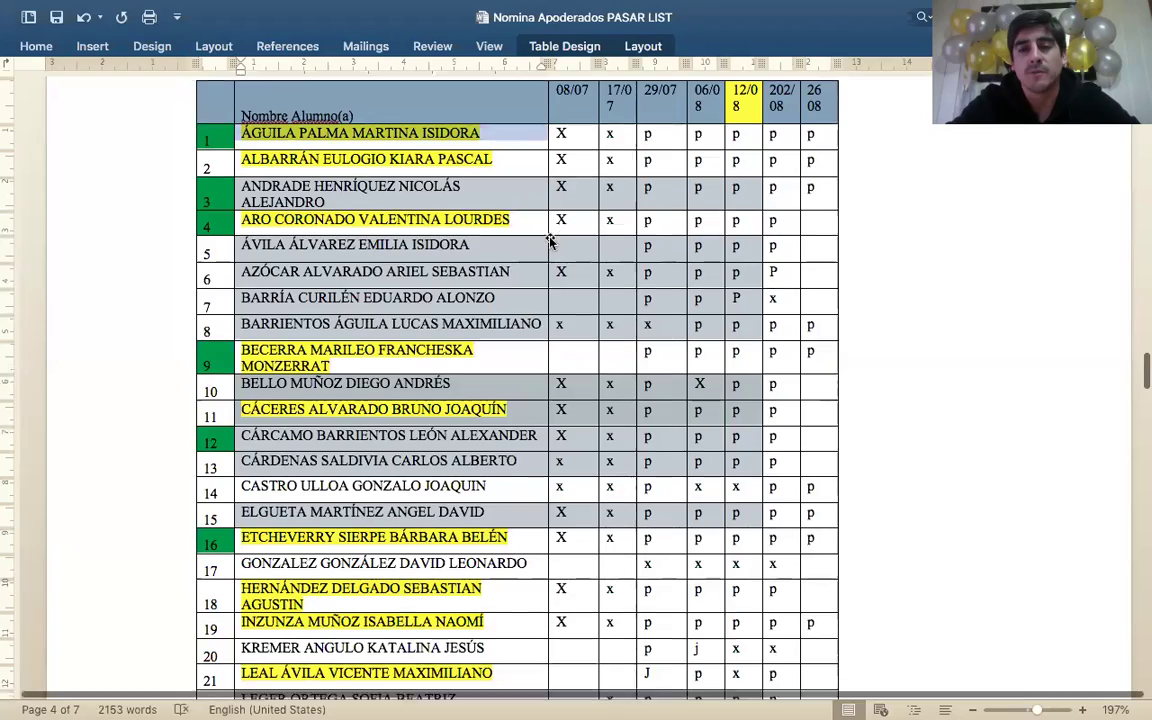
scroll(549, 240, down, 3)
scroll(549, 240, up, 2)
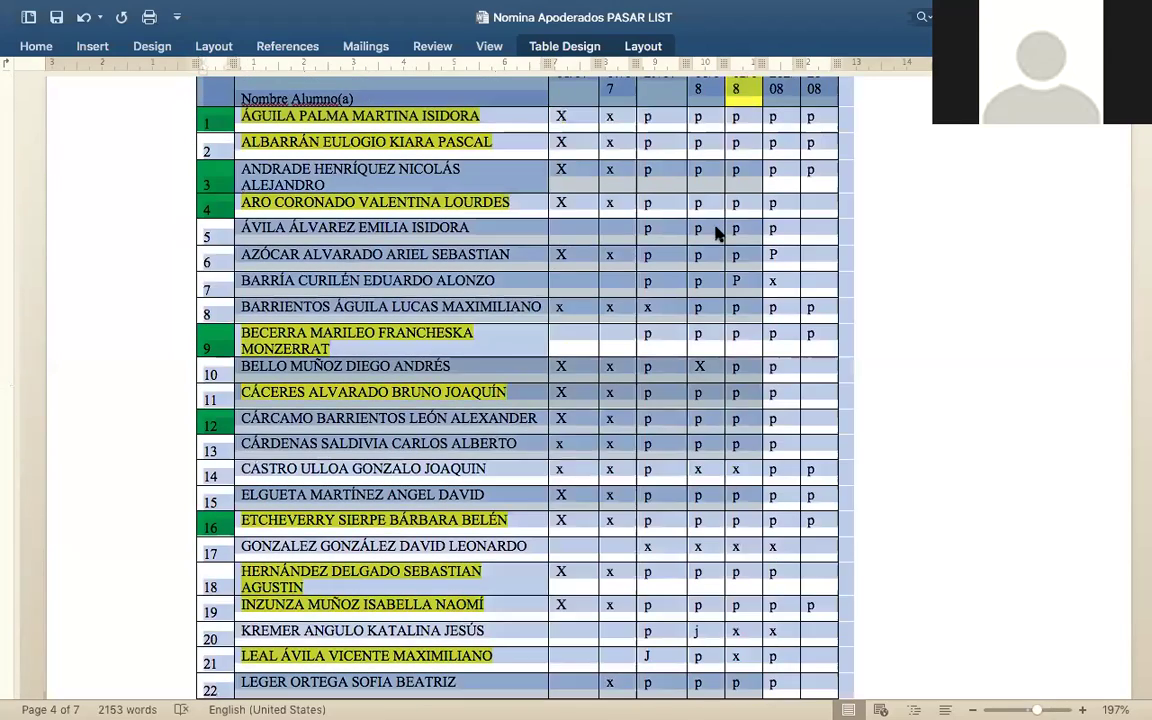
click(700, 228)
click(887, 234)
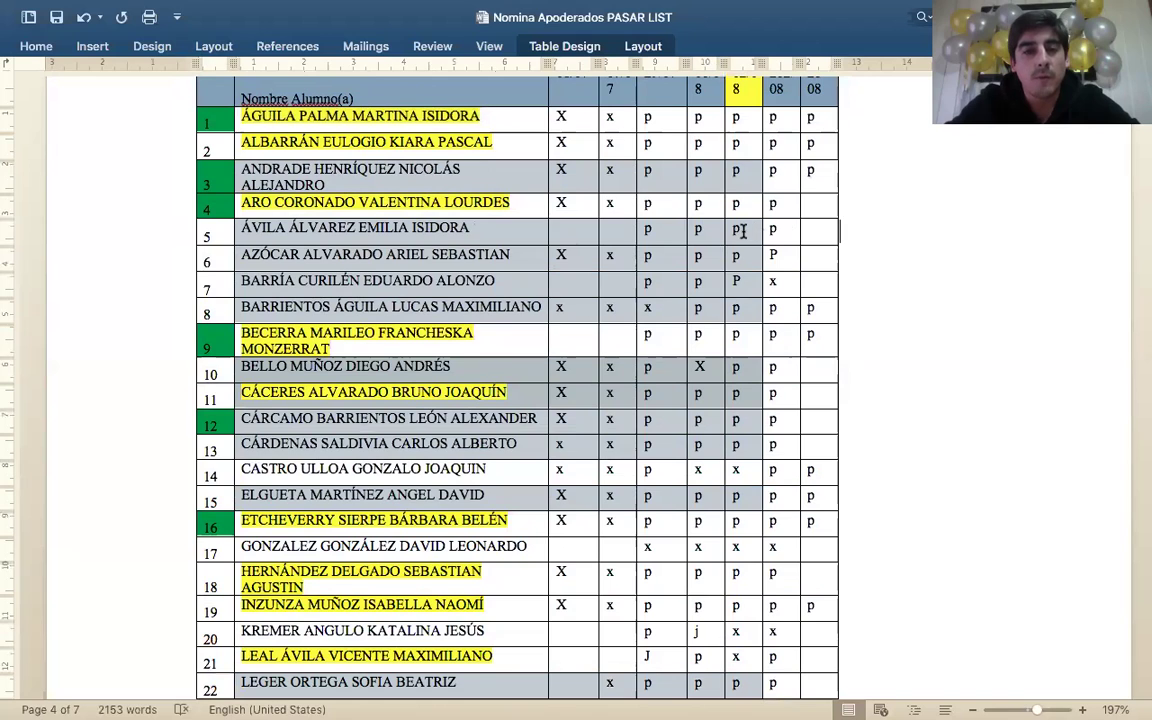
- Select the grey-shaded cells of row 3 from the student name through the 12/08 column
scroll(748, 110, up, 2)
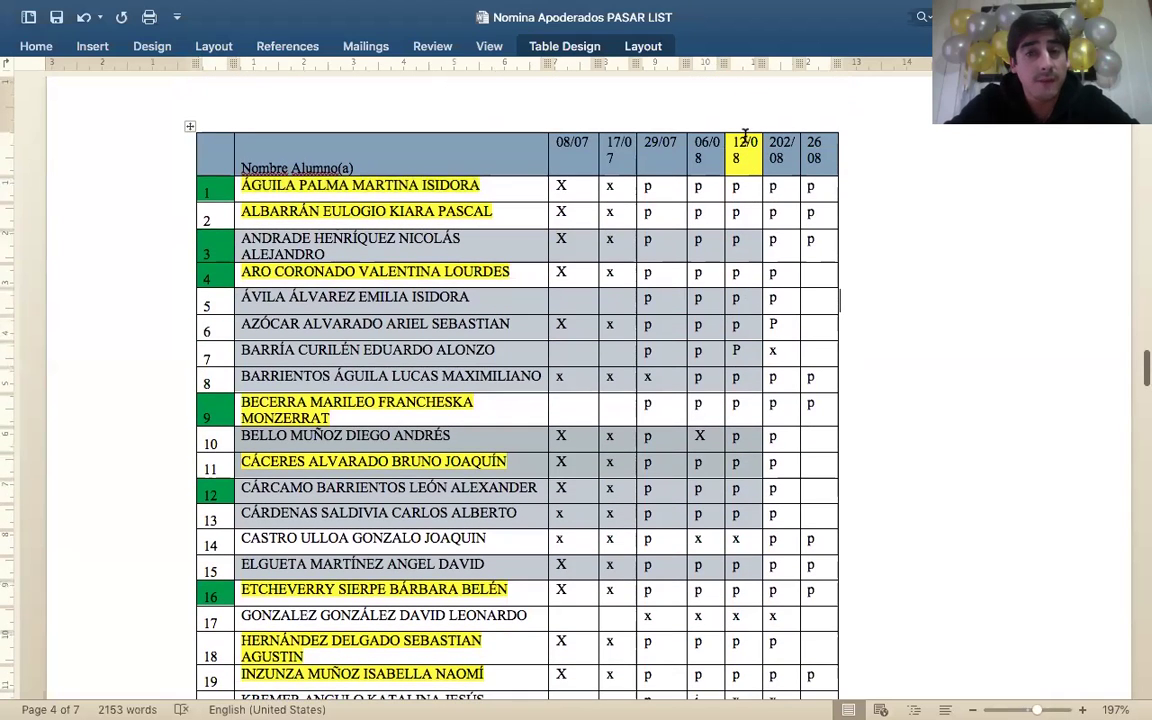
click(739, 237)
drag(741, 240, 329, 244)
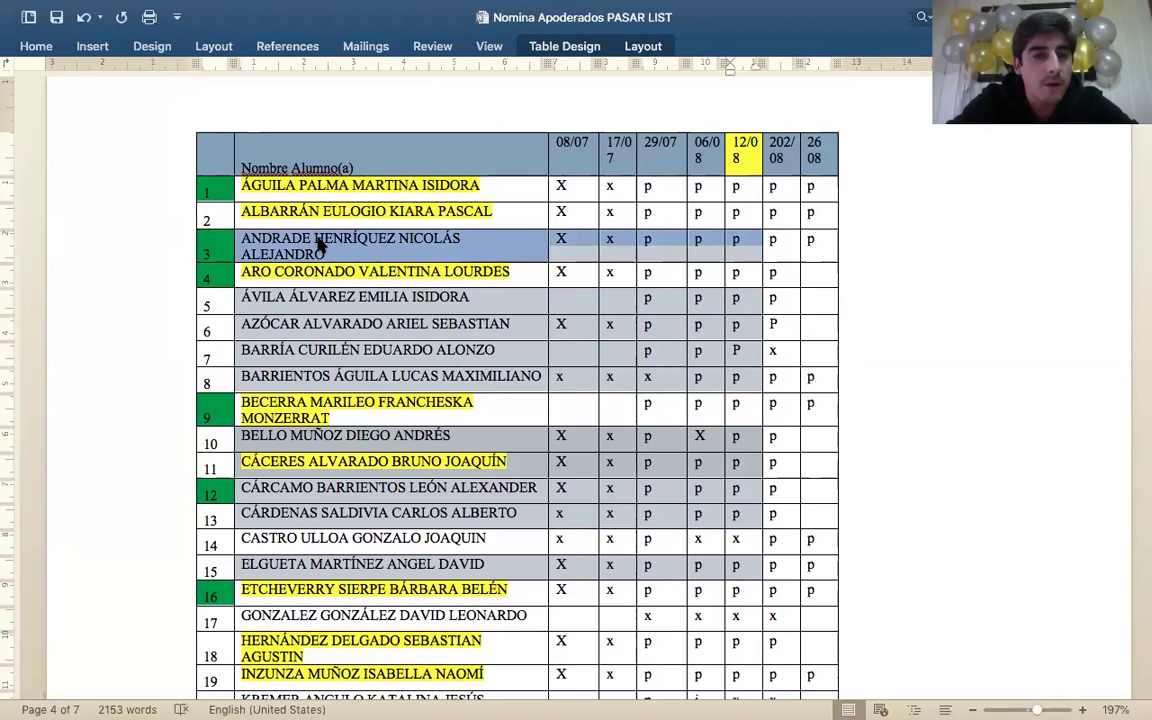
click(365, 246)
- Select the grey-shaded cells of rows 5 to 8 in turn, and place the cursor in row 9's green number cell
scroll(365, 246, down, 3)
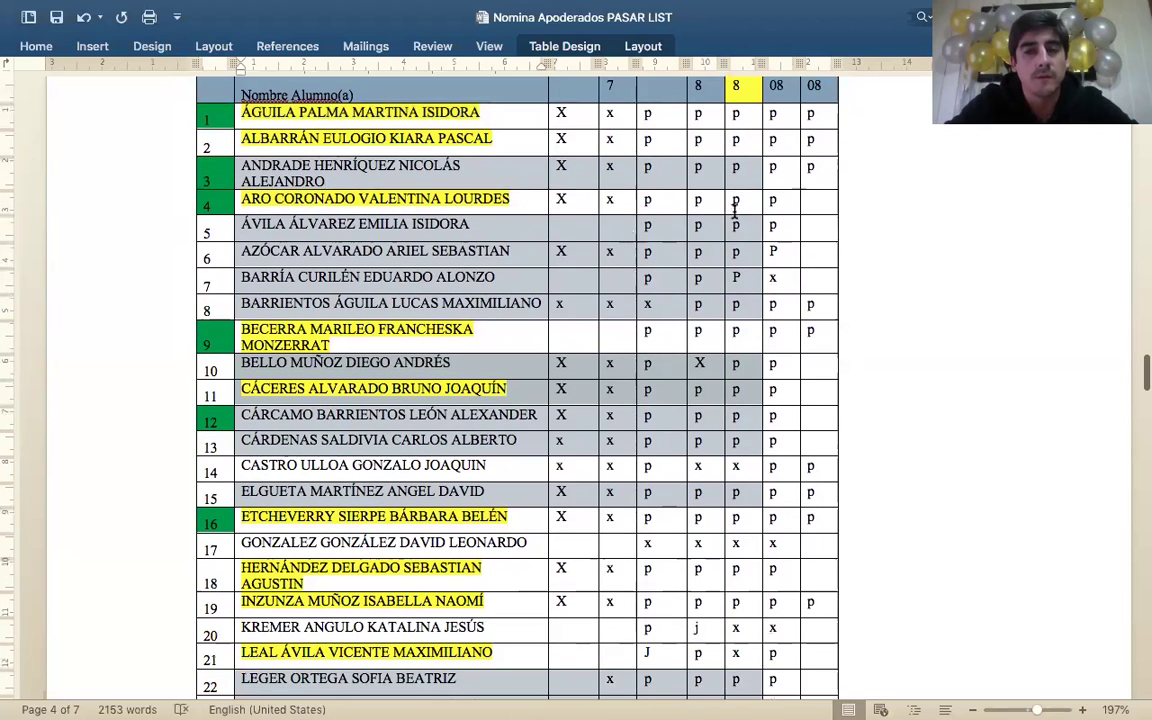
drag(740, 224, 437, 229)
drag(740, 251, 298, 262)
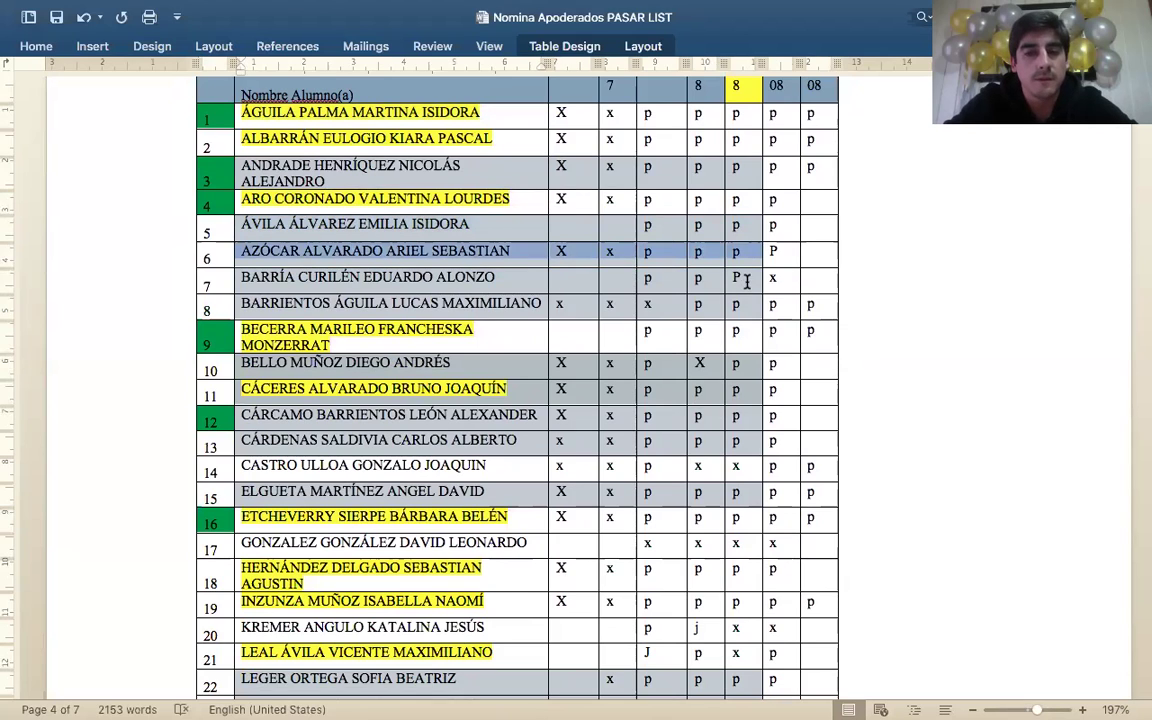
drag(740, 276, 245, 310)
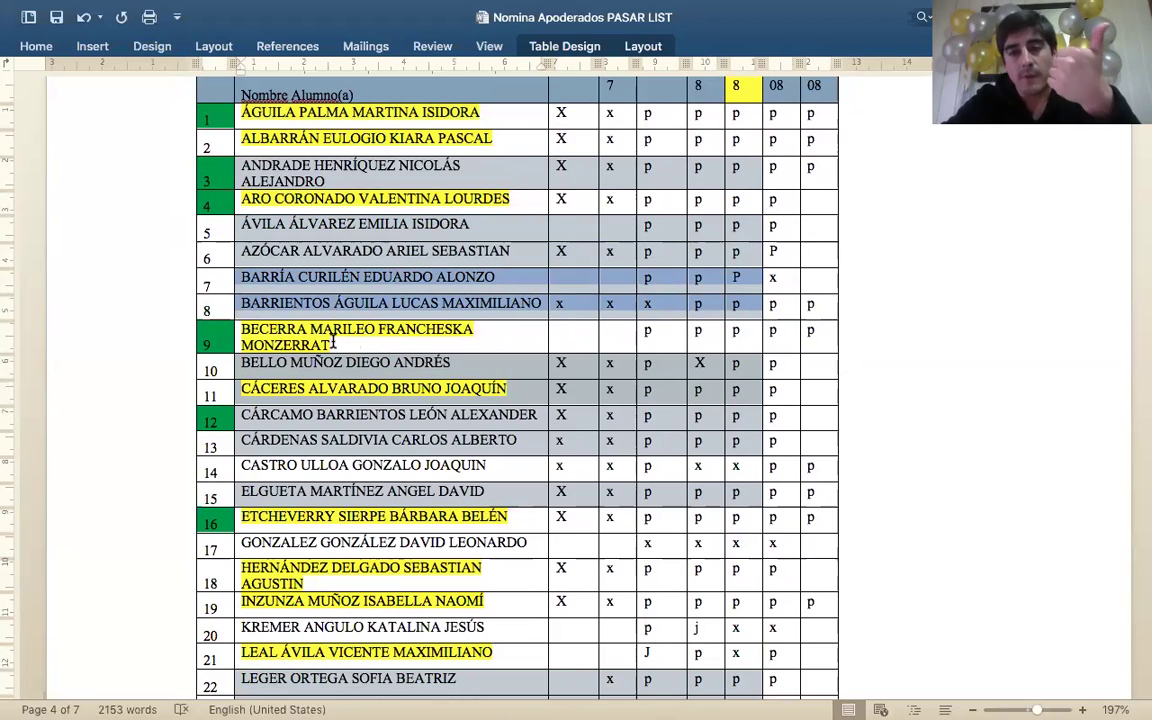
click(221, 343)
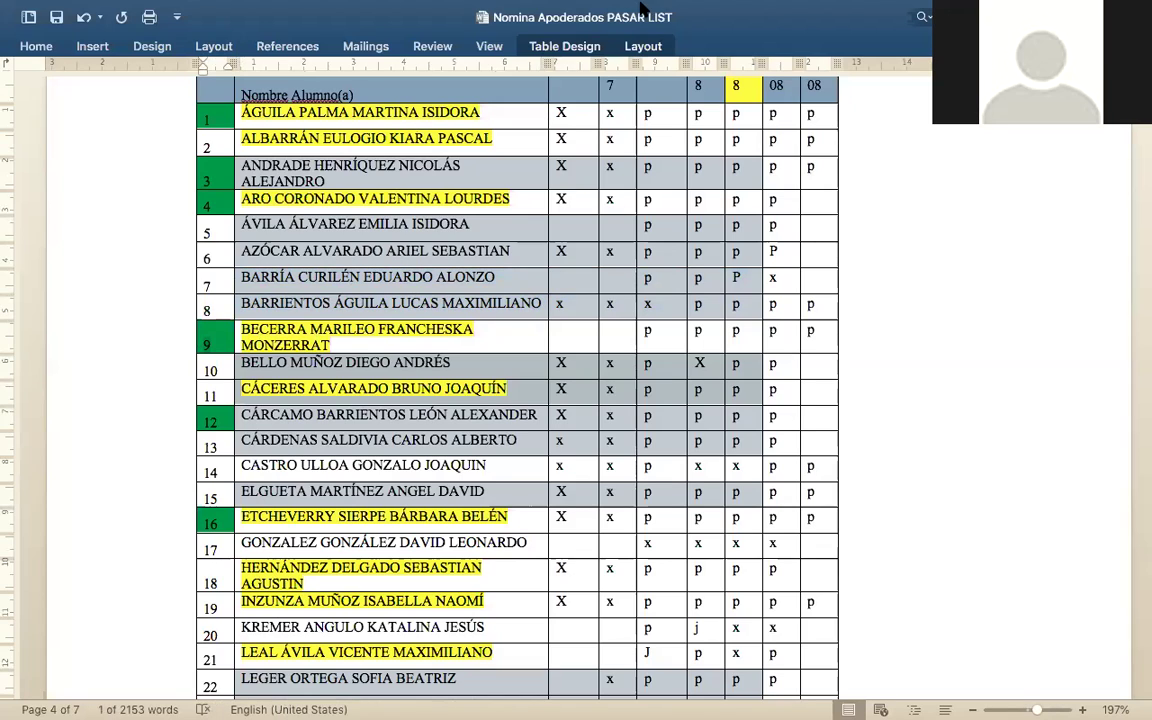
mouse_move(455, 18)
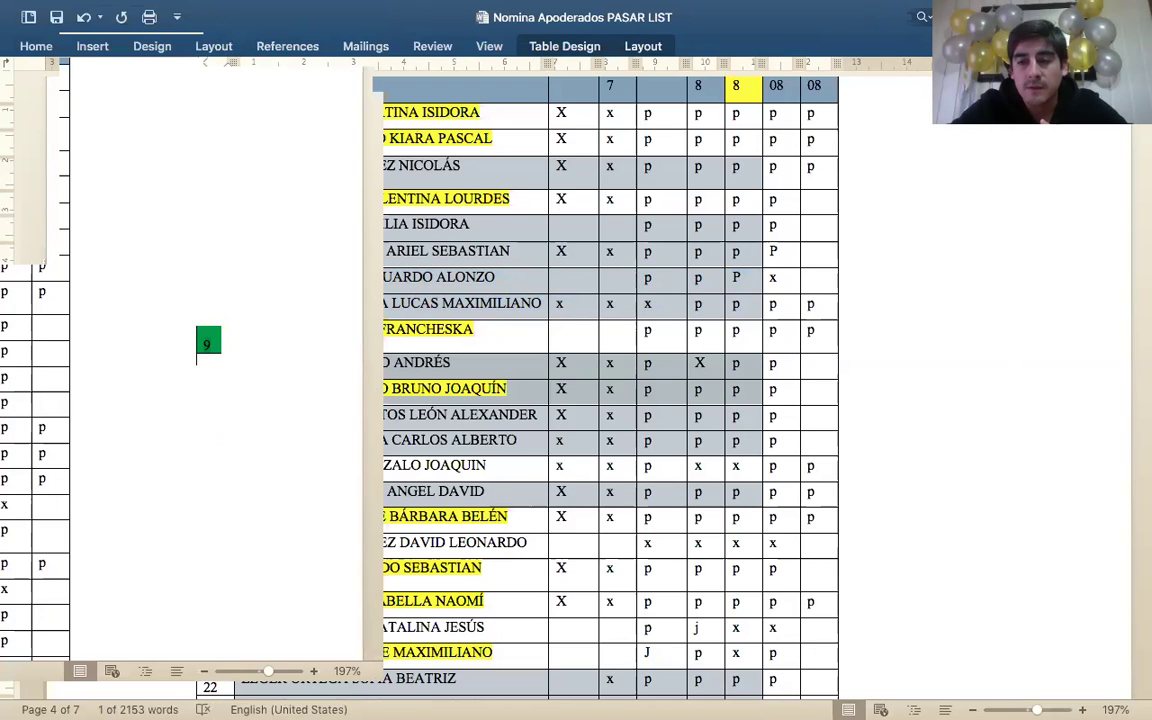
- Examine the attendance marks and the yellow, green and grey row colouring across the first 30 rows of the table
scroll(453, 288, down, 2)
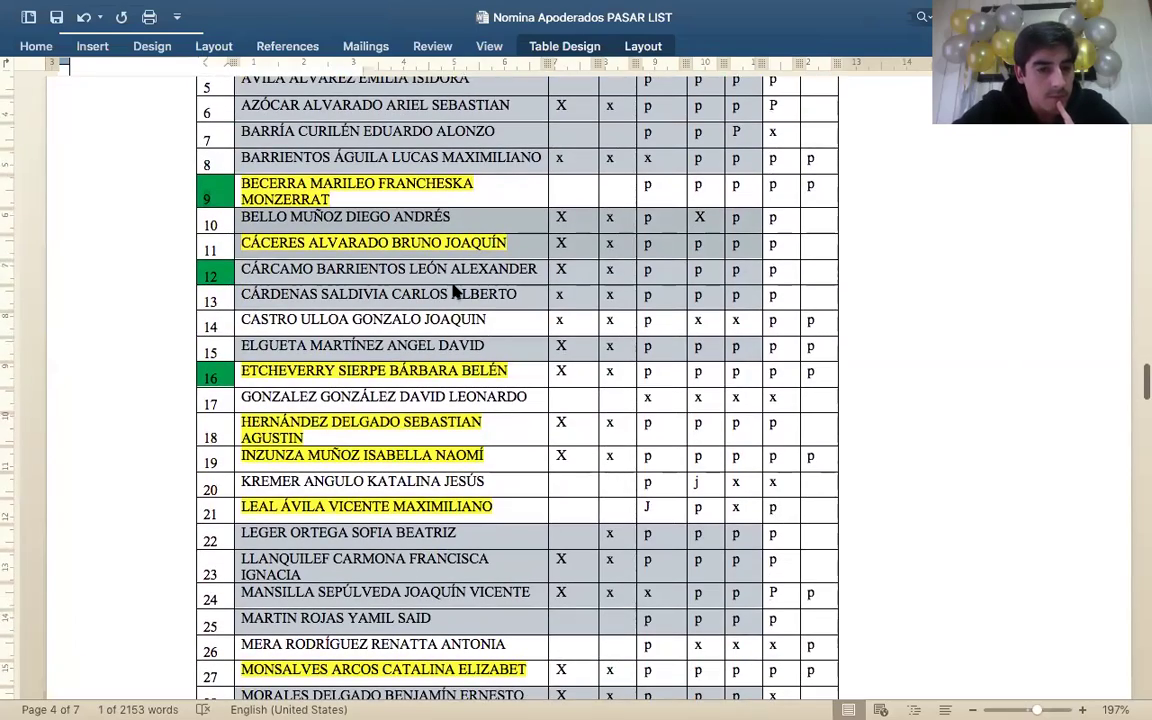
scroll(453, 287, down, 2)
scroll(453, 287, down, 4)
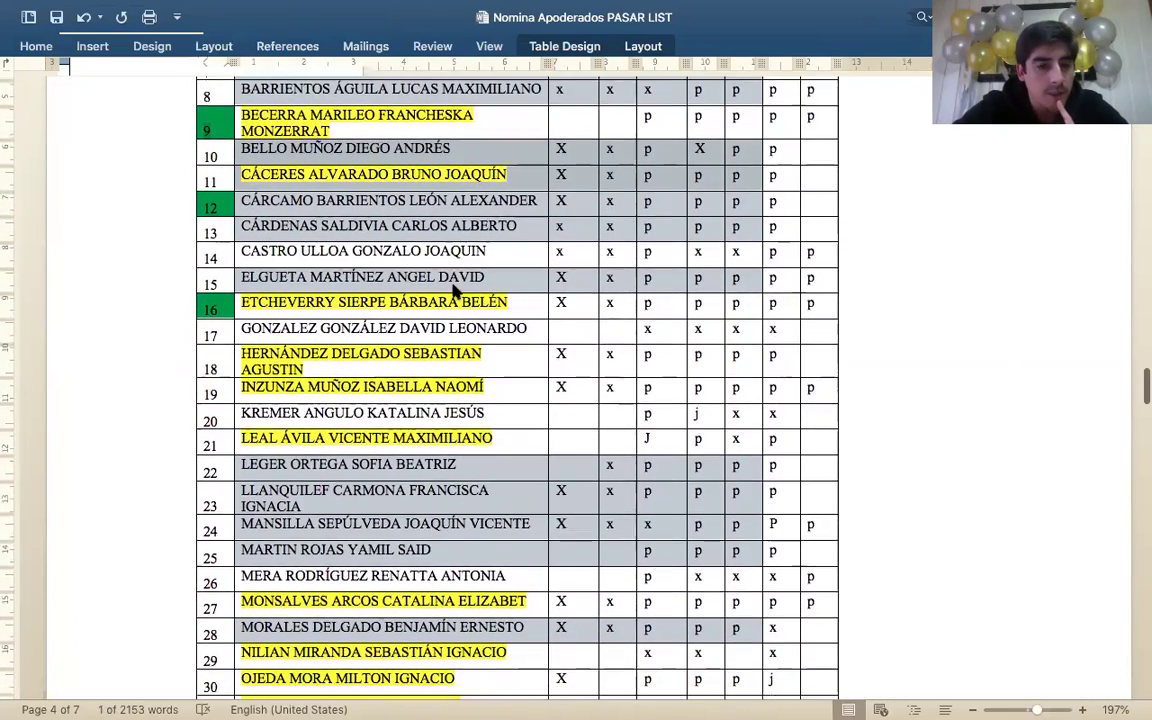
scroll(453, 287, up, 10)
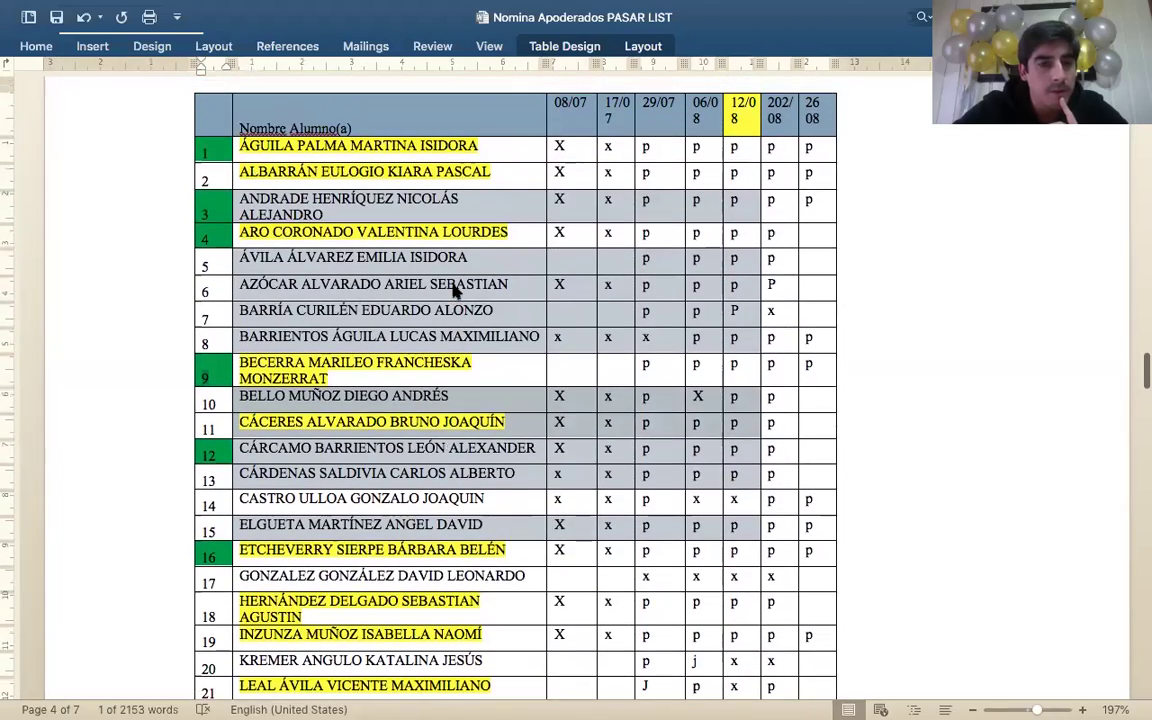
scroll(453, 287, down, 1)
scroll(453, 287, up, 1)
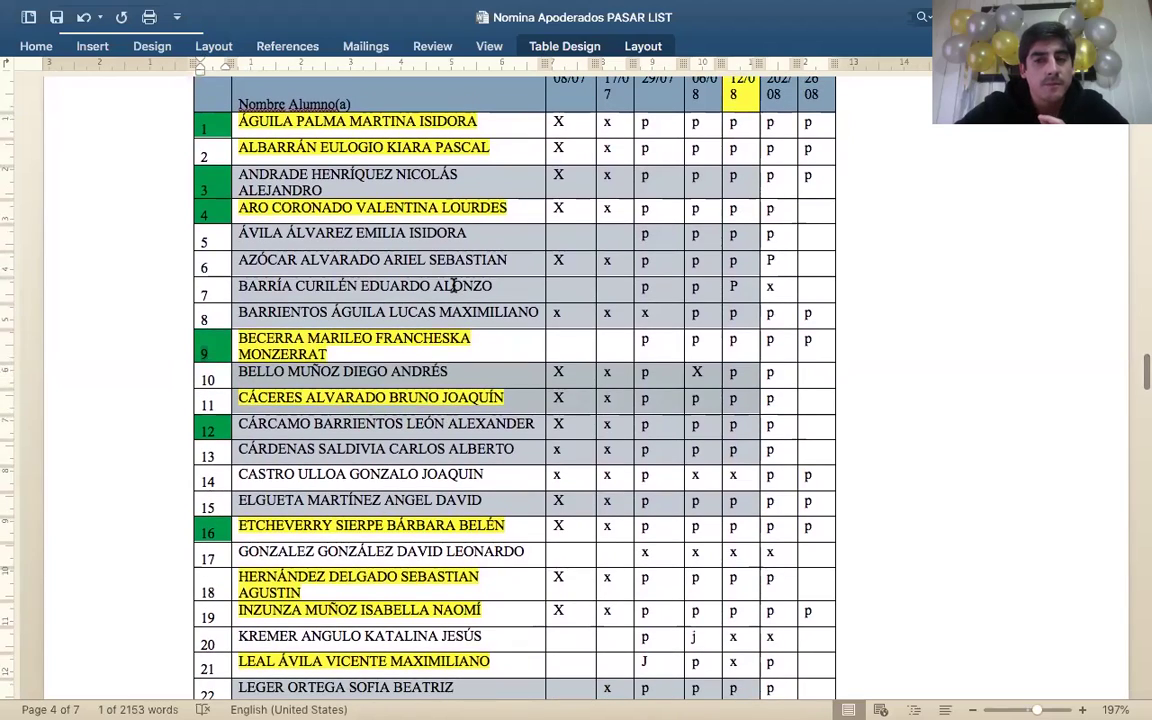
scroll(453, 287, down, 5)
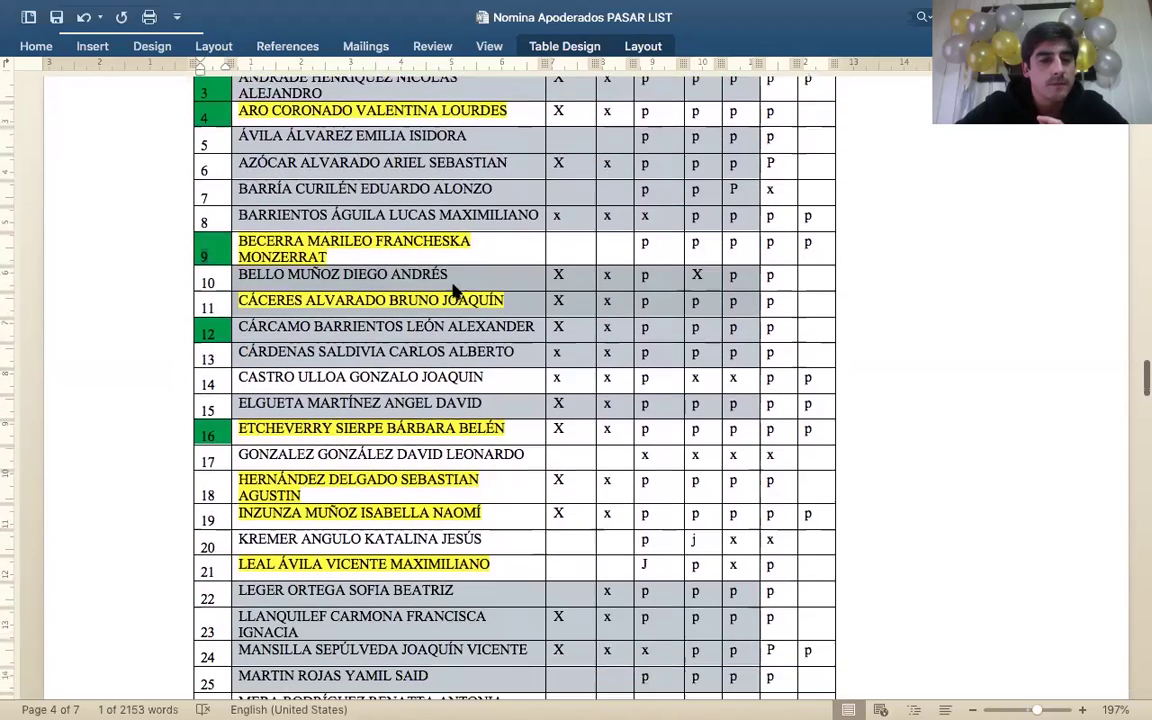
- Select the student name in row 15 of the attendance table
drag(490, 375, 216, 375)
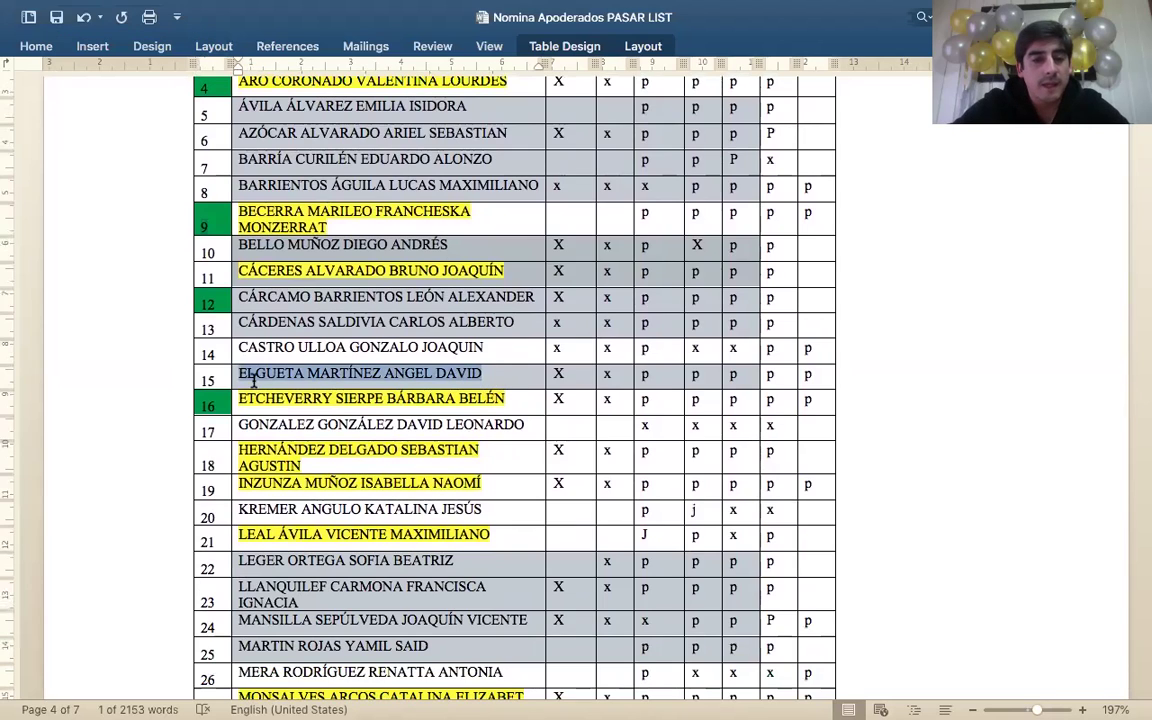
click(510, 372)
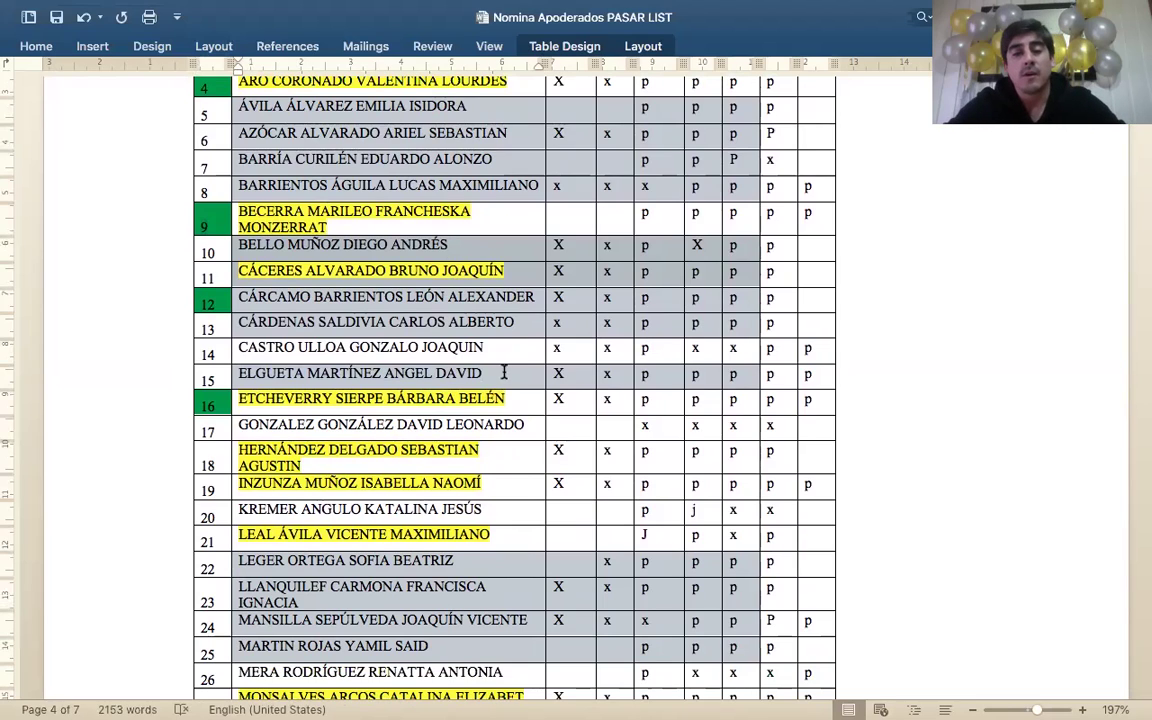
drag(504, 372, 242, 373)
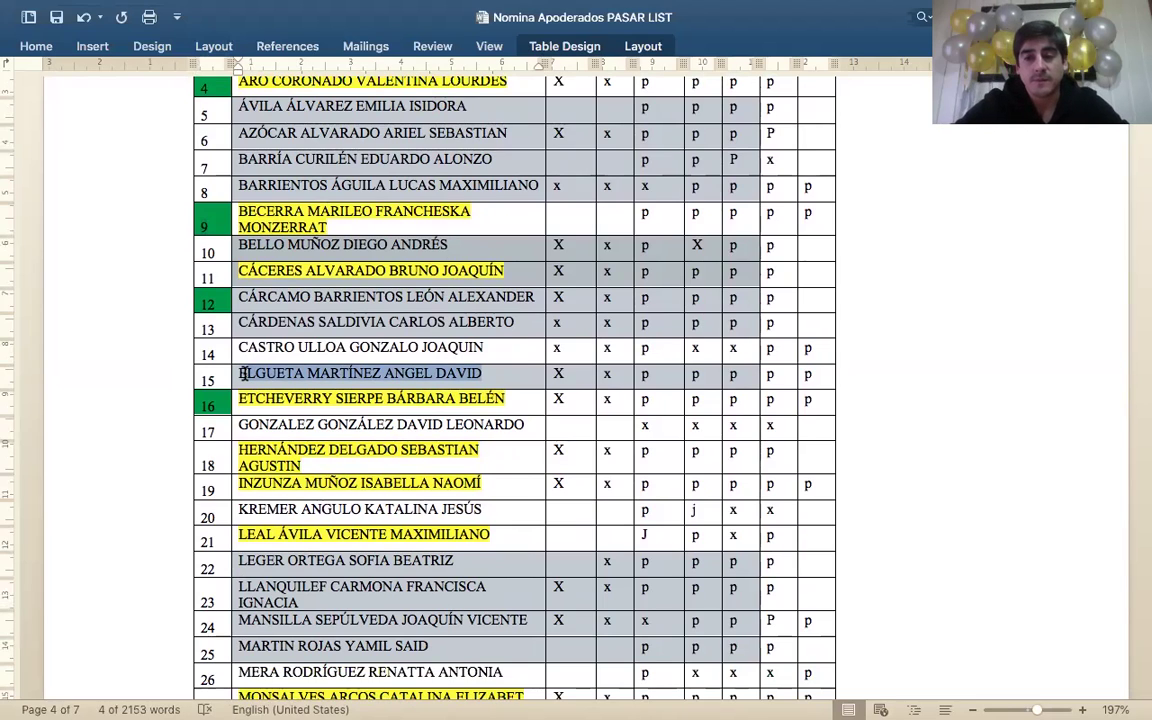
- Go to the end of the list on page 4 and place the cursor in the green cell below number 149
scroll(242, 373, down, 8)
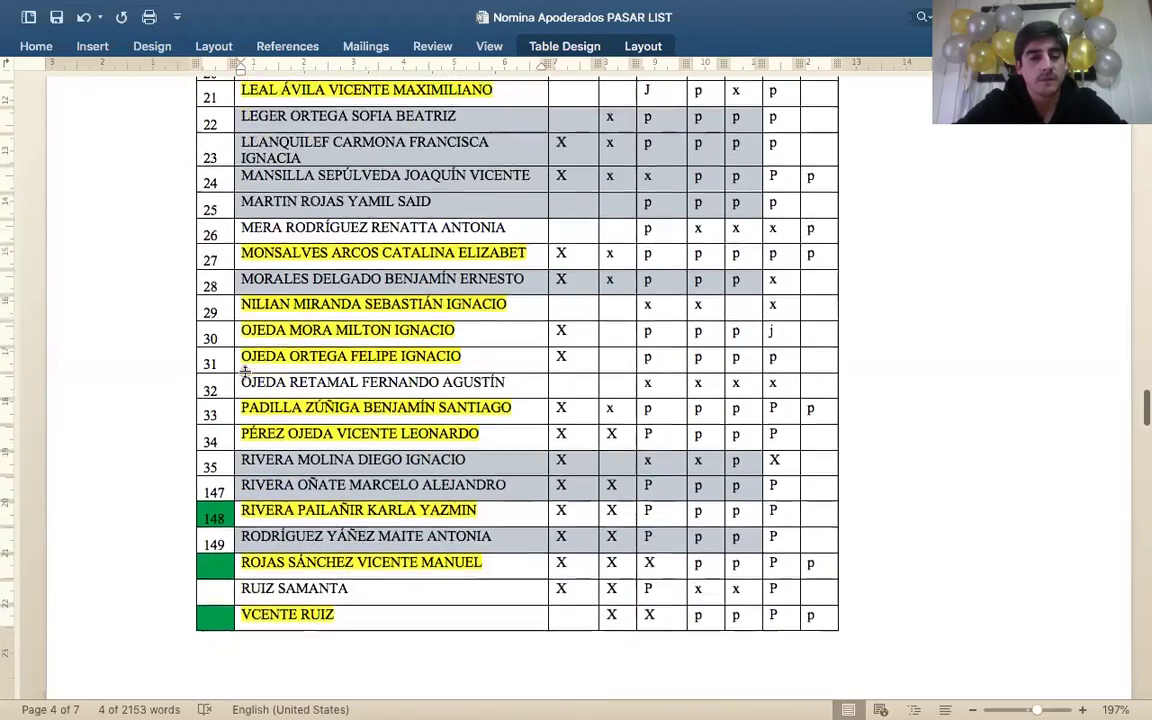
scroll(244, 371, down, 3)
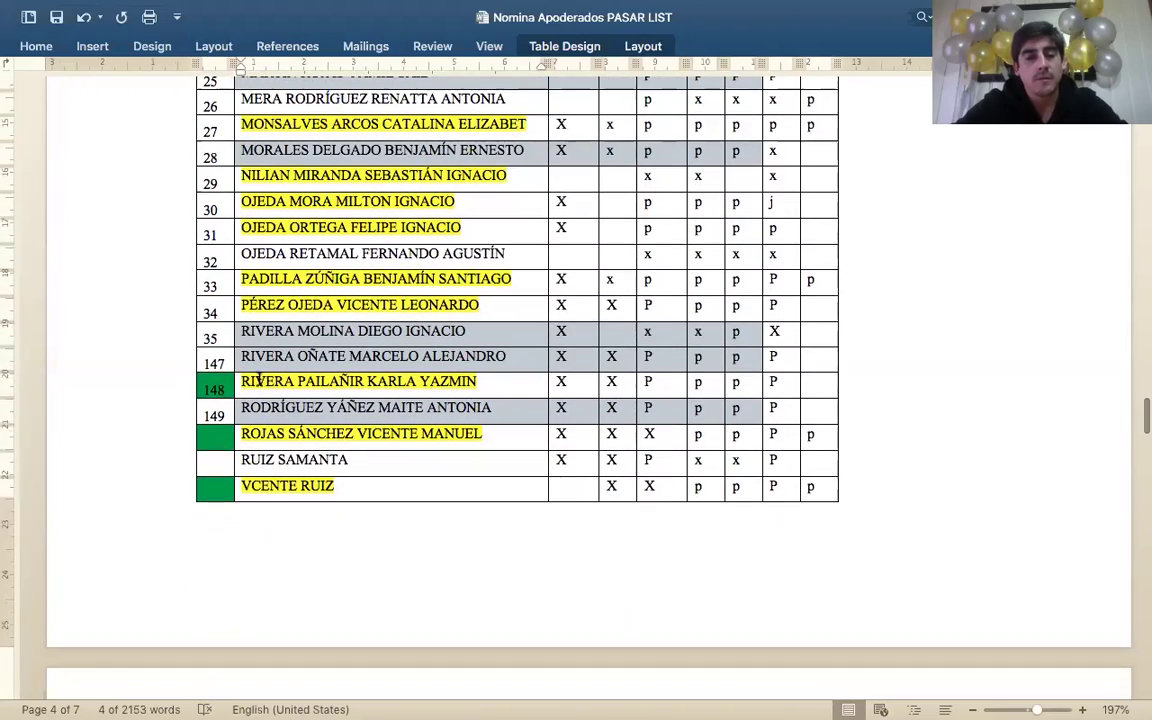
mouse_move(504, 437)
mouse_down()
mouse_move(214, 437)
mouse_move(213, 462)
mouse_move(513, 449)
mouse_move(486, 432)
mouse_up()
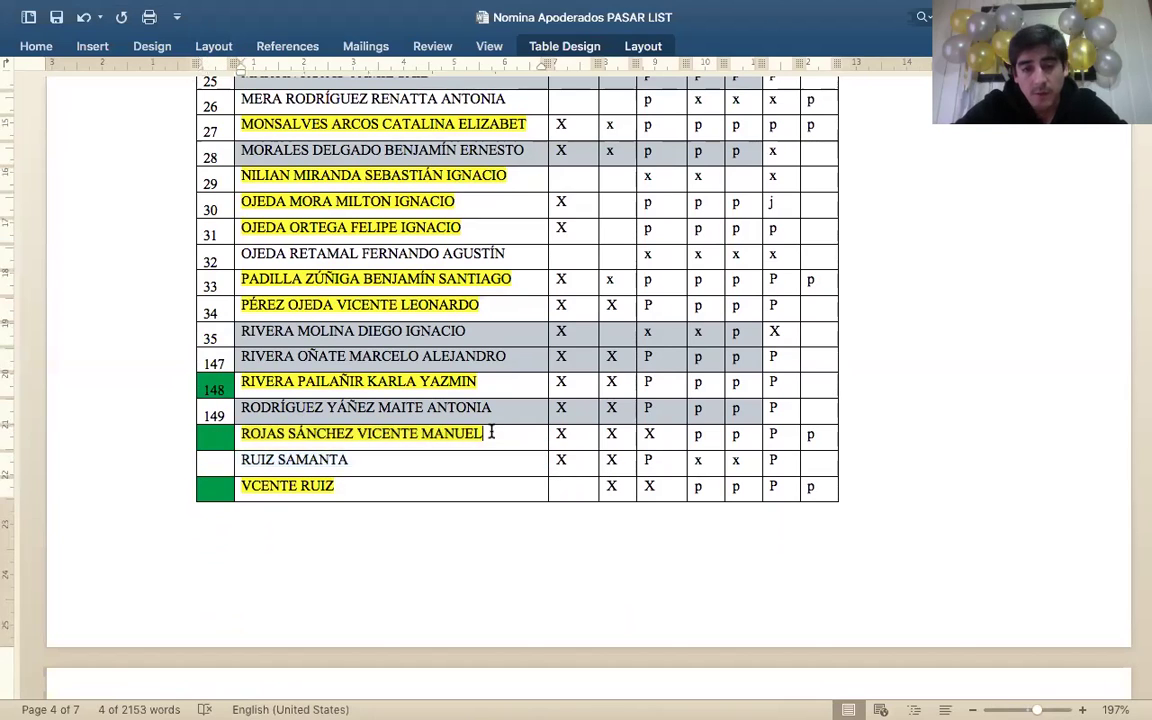
click(219, 443)
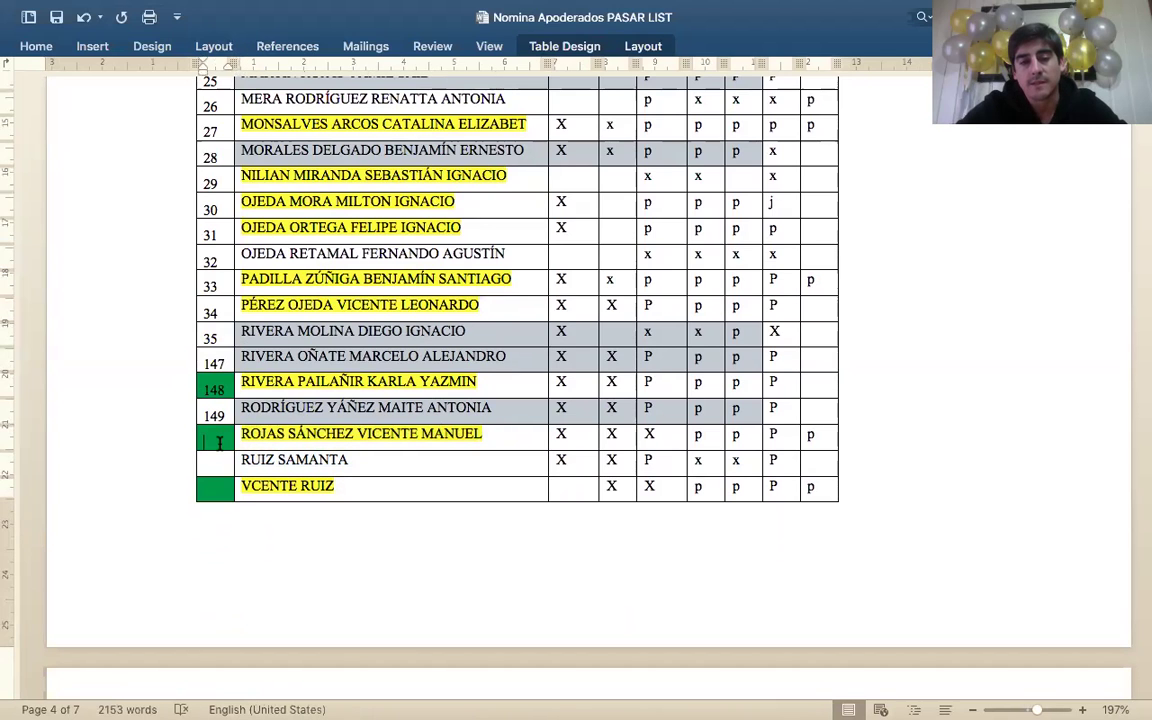
- Select the grey-shaded row on page 5 from the student name through the 12/08 column
scroll(257, 435, down, 10)
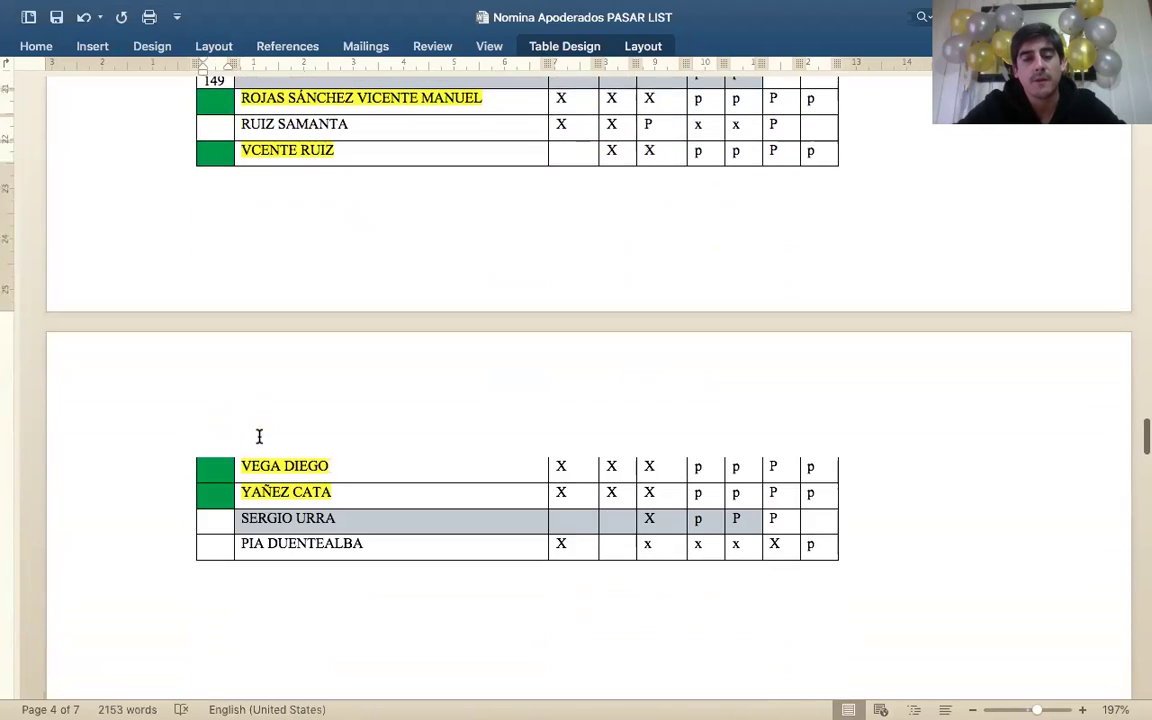
scroll(257, 440, up, 1)
scroll(256, 443, up, 1)
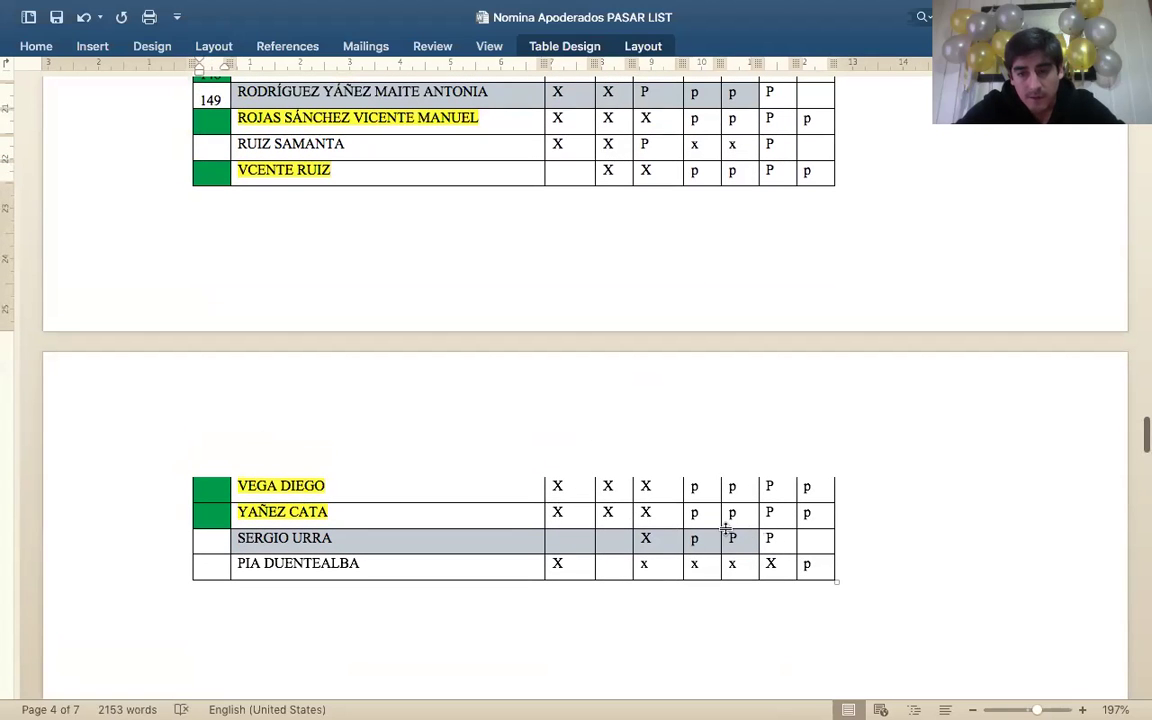
drag(733, 537, 290, 545)
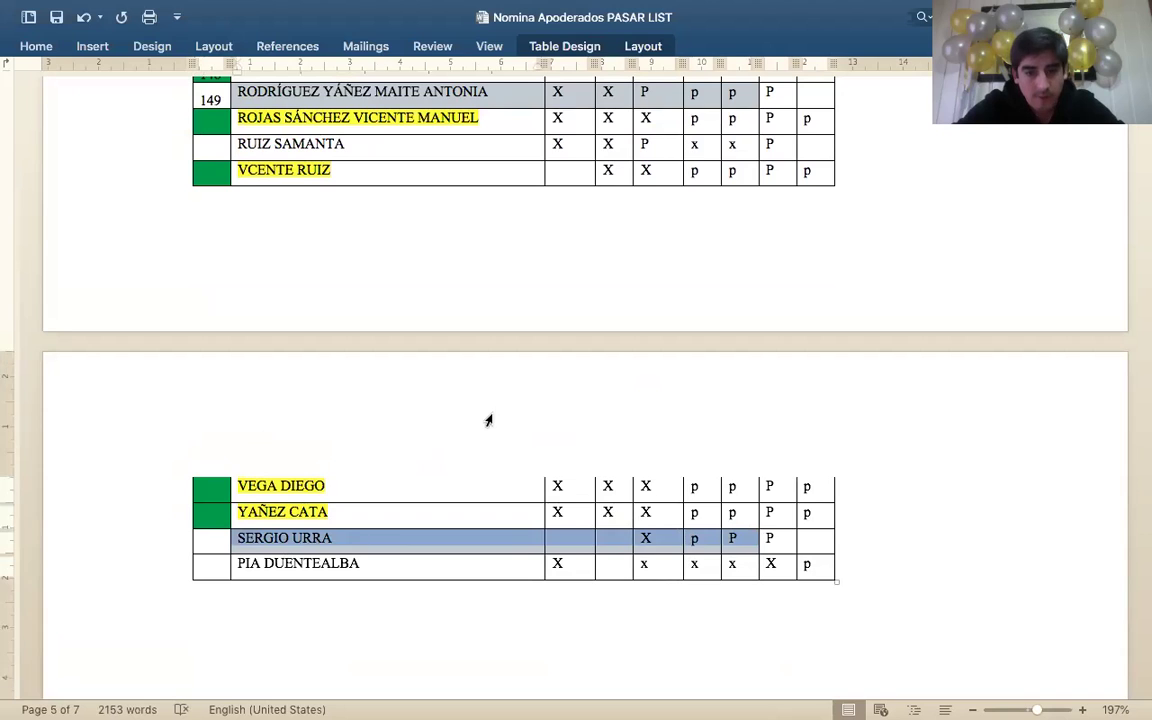
- Select the 12/08 attendance mark in row 149 and review the grey-shaded rows above it on page 4
scroll(488, 415, up, 6)
double_click(729, 378)
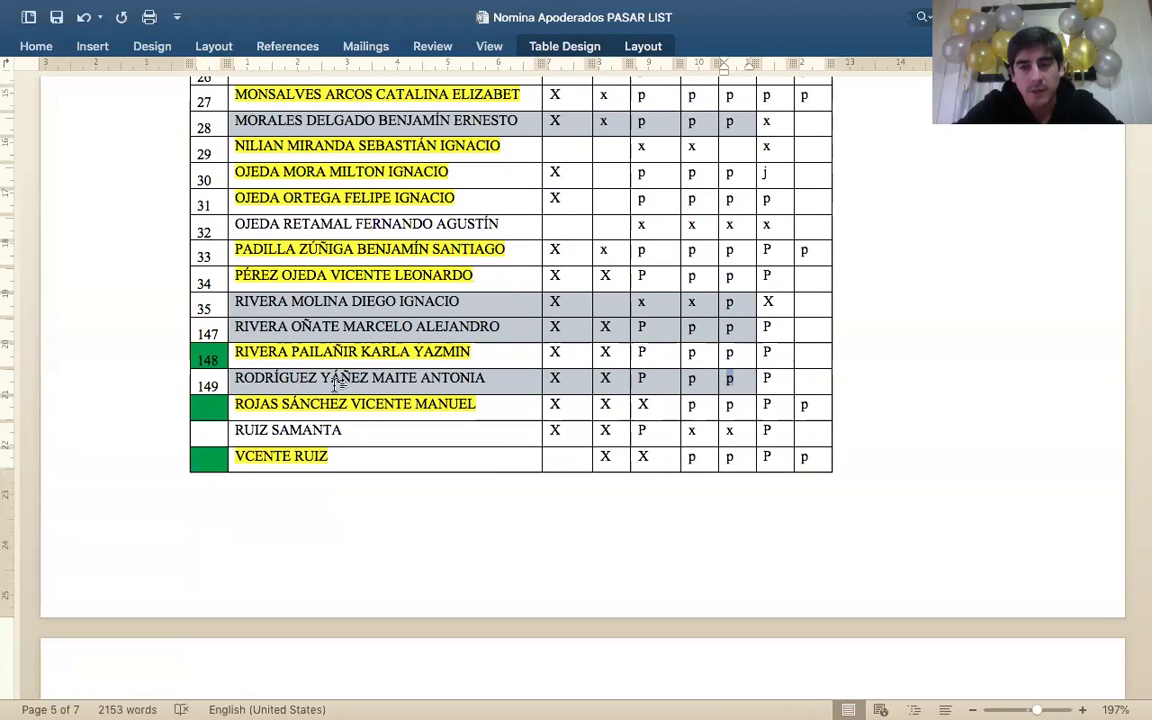
scroll(338, 381, up, 2)
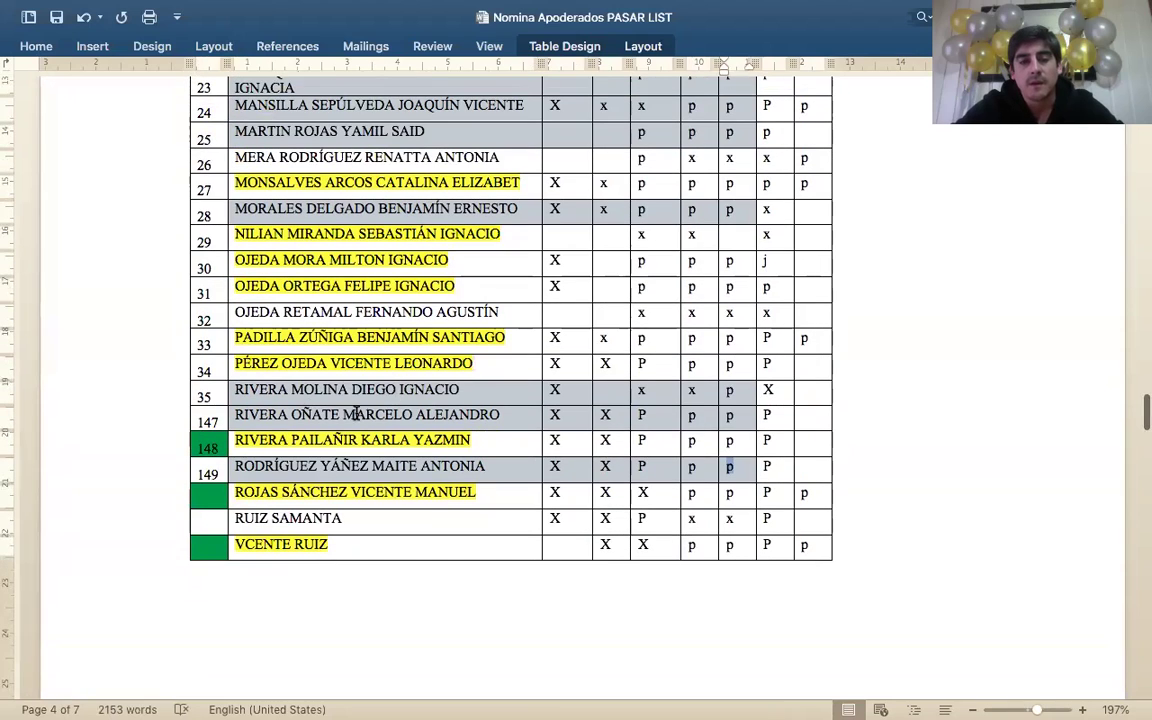
scroll(360, 390, up, 3)
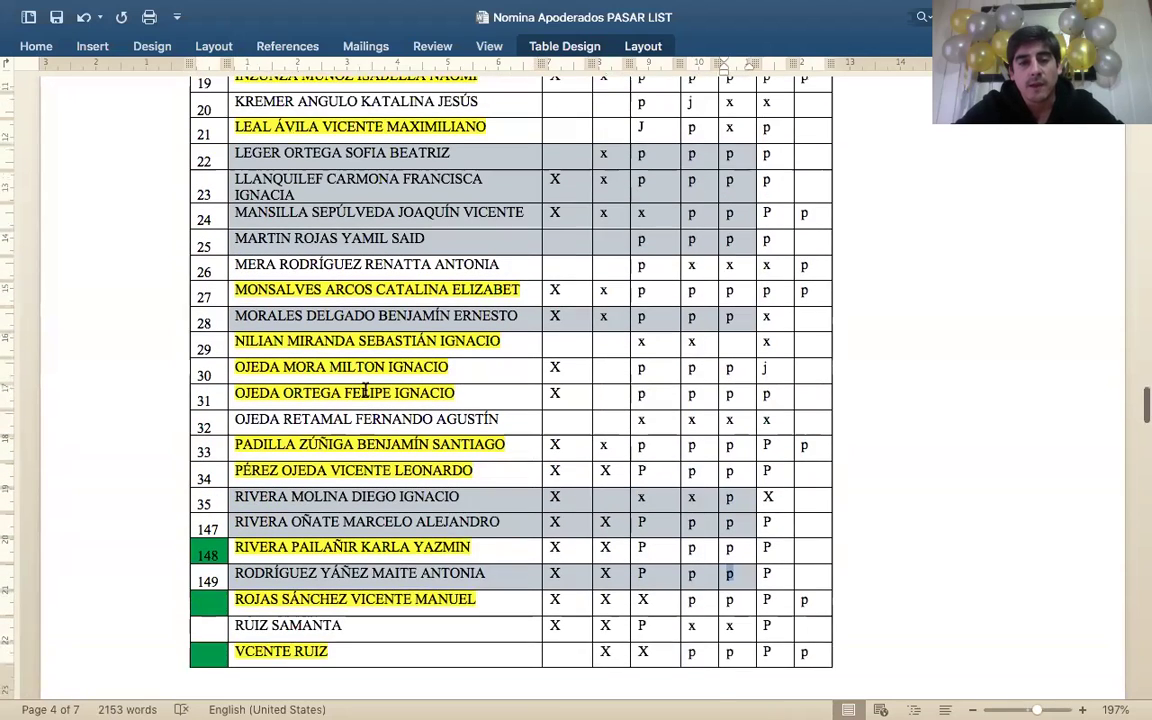
scroll(370, 335, up, 2)
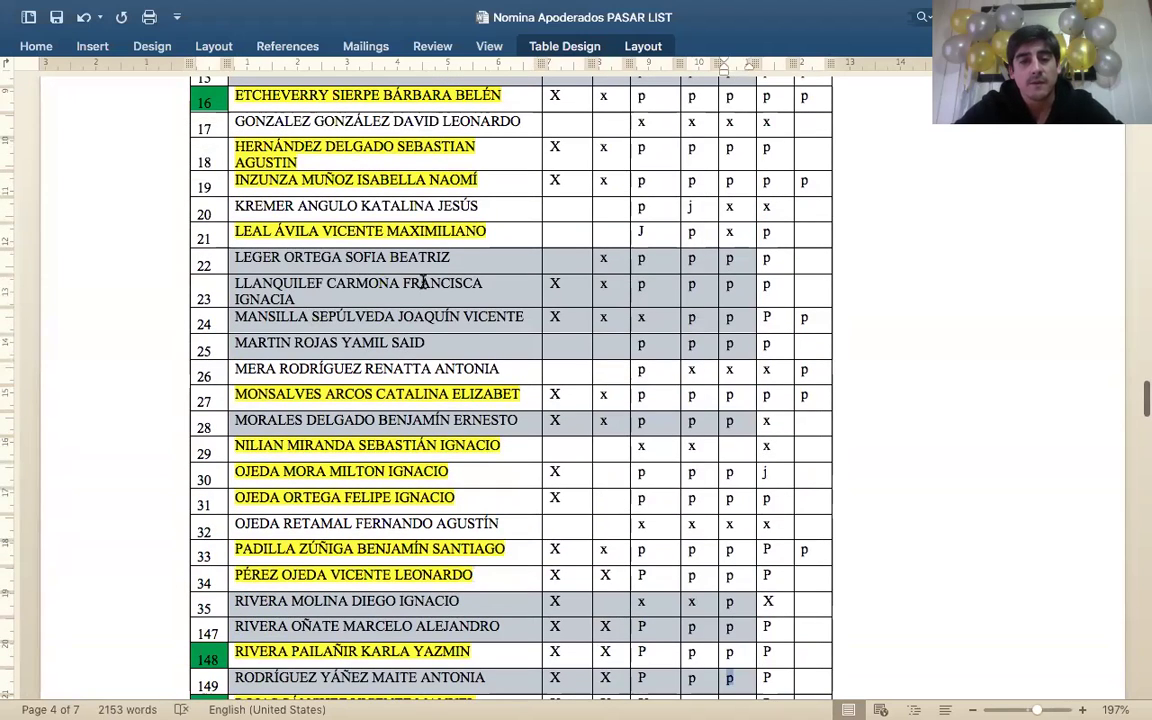
scroll(423, 283, up, 5)
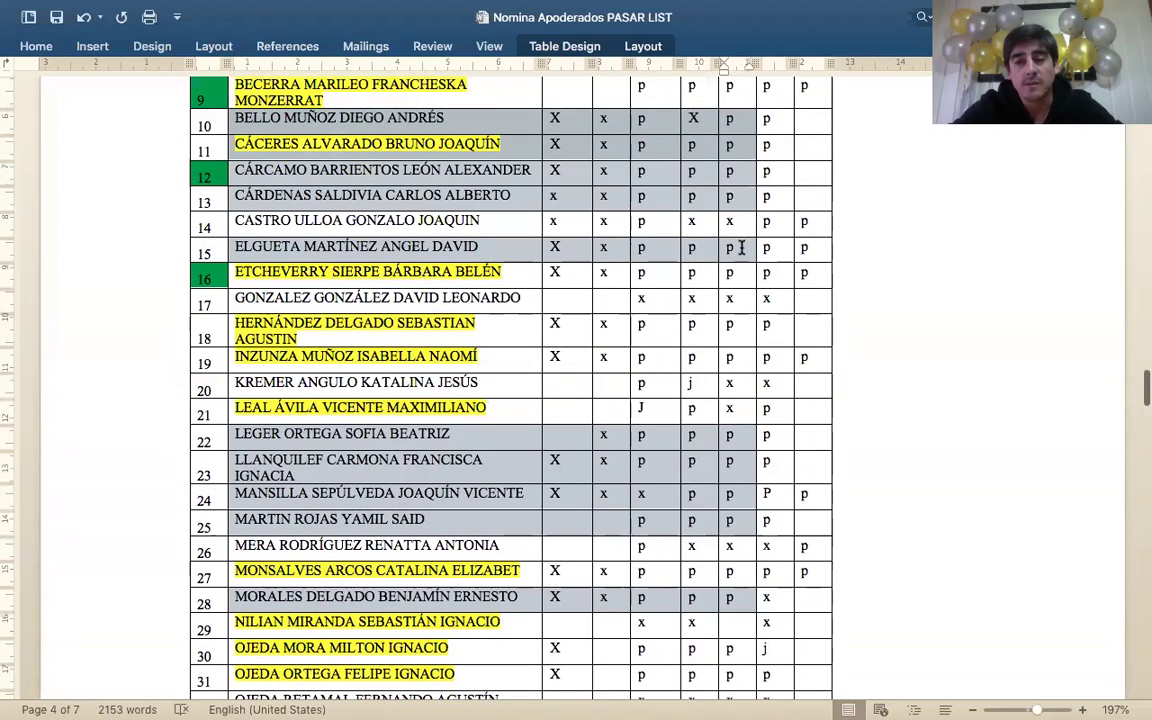
- Select row 15 from its 12/08 mark back to the row number, and select the yellow-highlighted student name in row 33
drag(735, 247, 411, 256)
drag(210, 252, 206, 253)
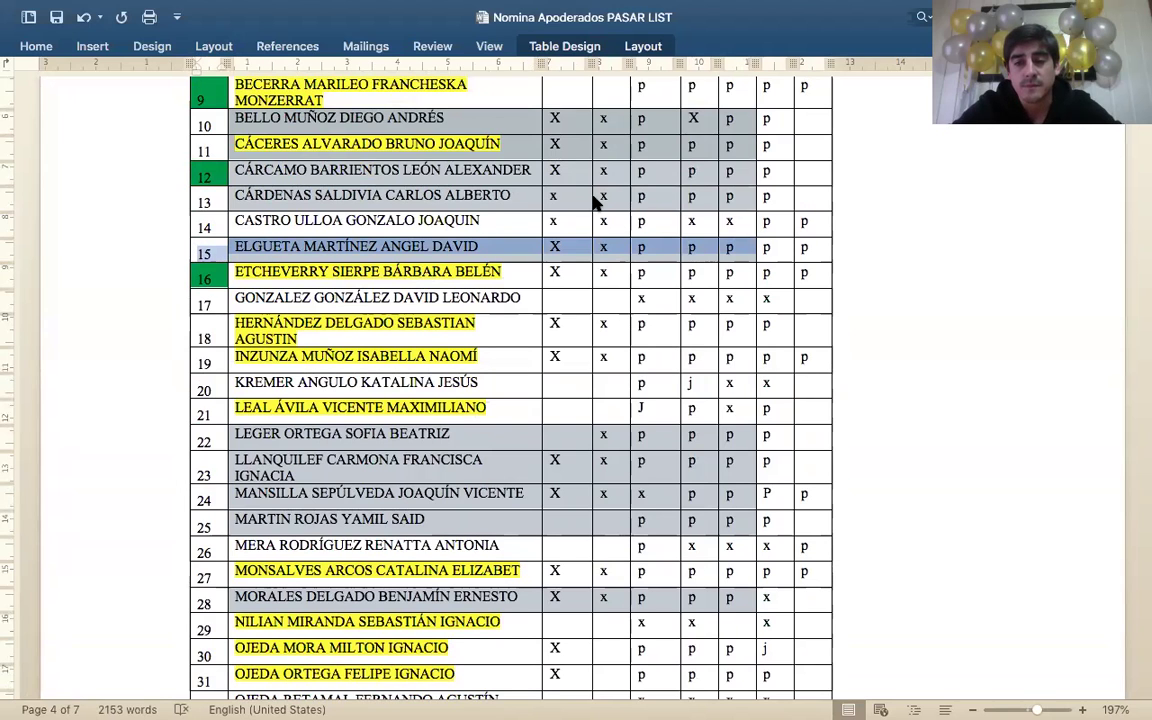
scroll(496, 375, down, 9)
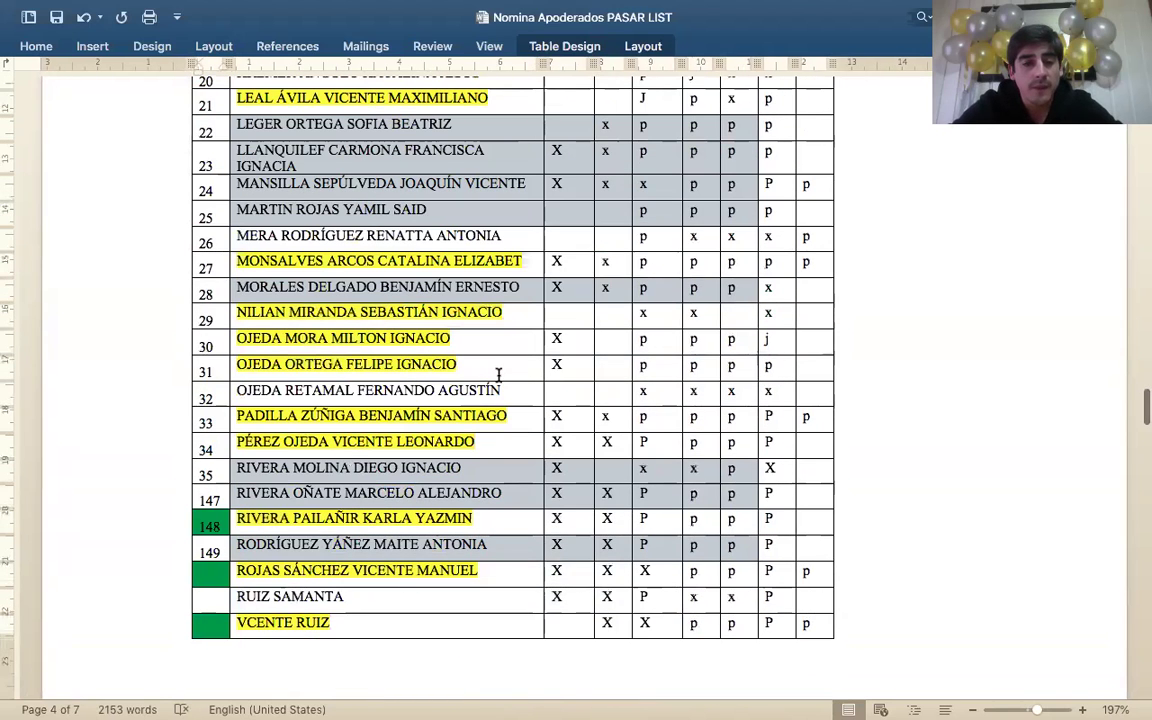
drag(514, 419, 243, 425)
- Place the cursor after the student name in row 18 and review the rows above it up to the table header
scroll(477, 311, up, 8)
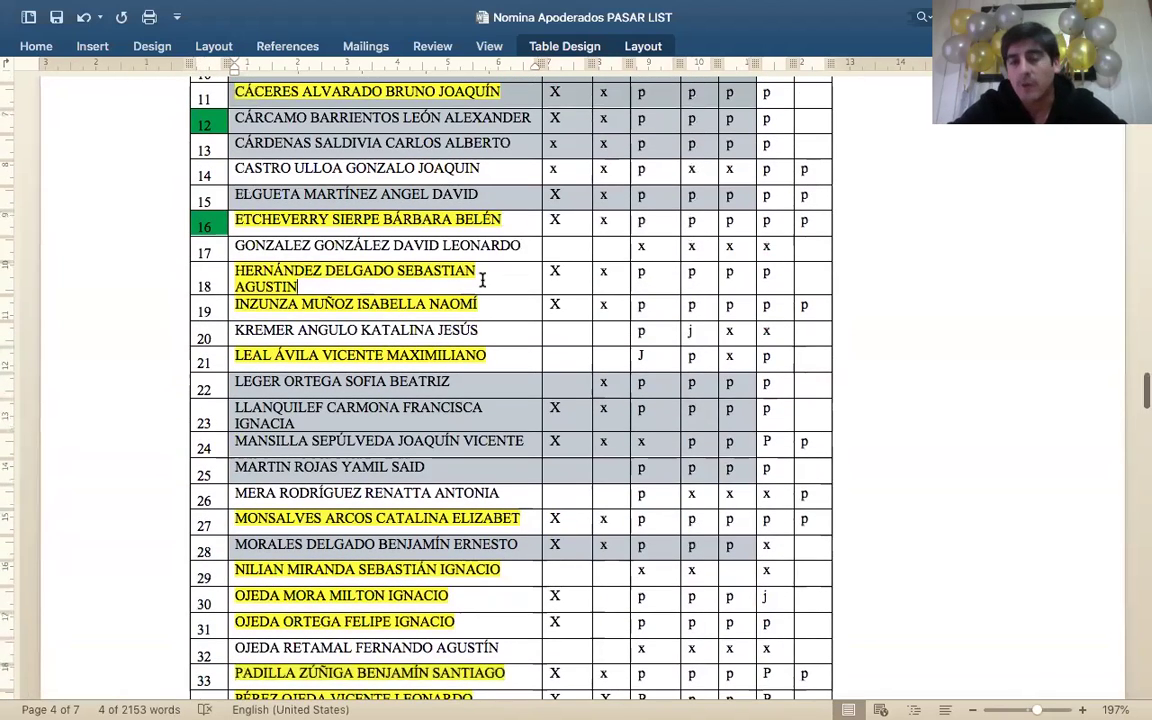
click(481, 280)
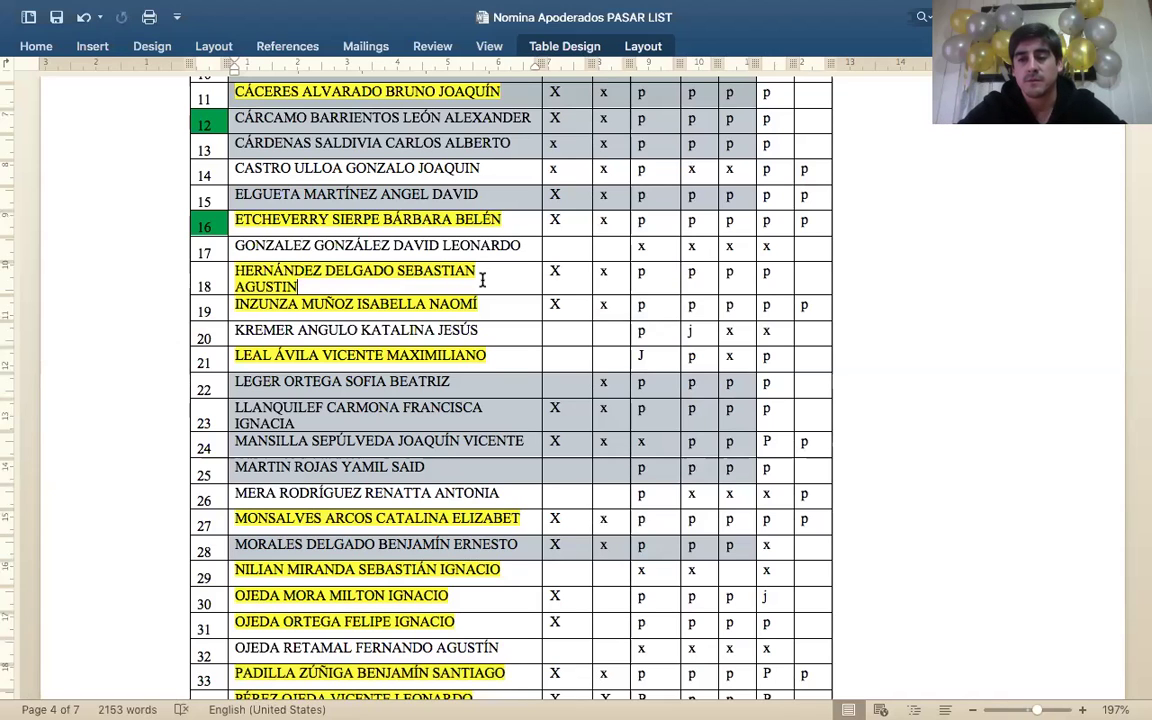
scroll(481, 280, up, 6)
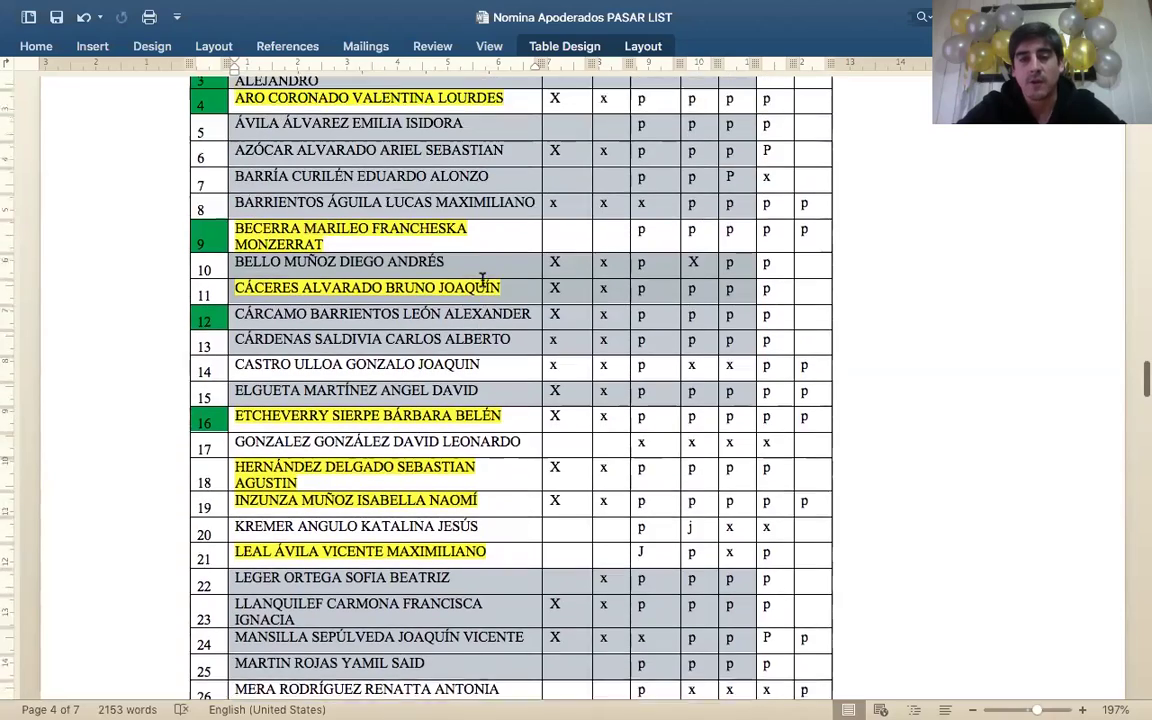
scroll(481, 280, up, 5)
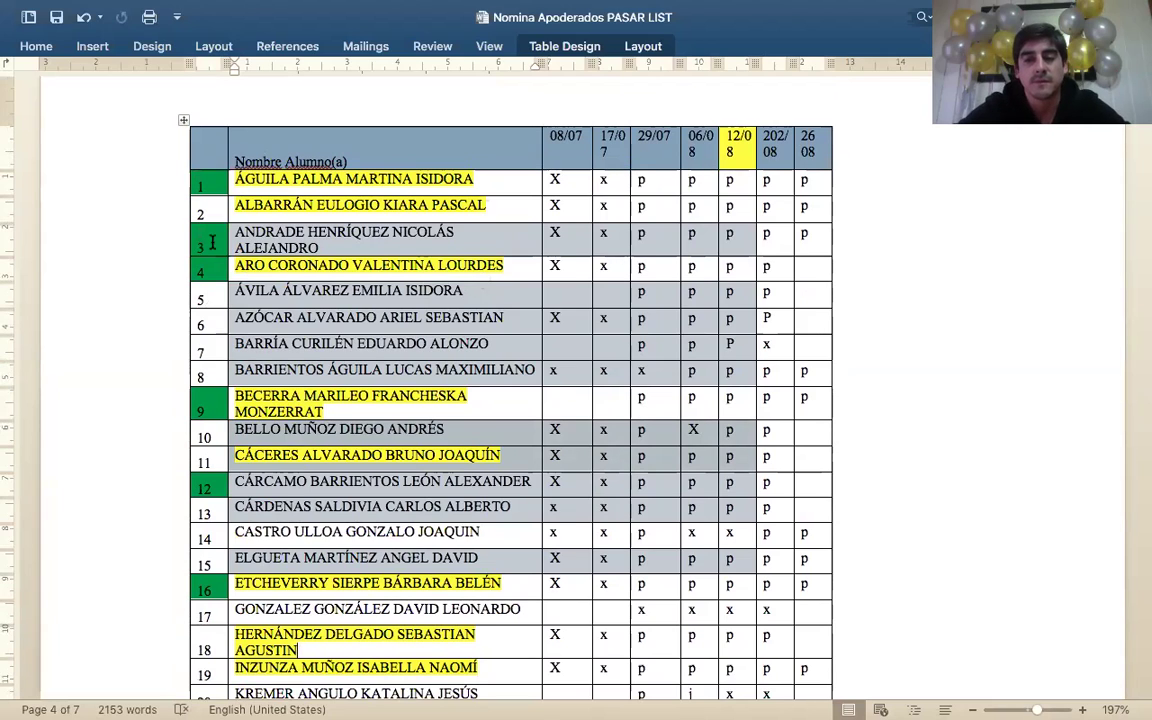
- Go to the end of the list on page 4 and place the cursor after number 34
scroll(212, 242, down, 15)
scroll(212, 242, down, 3)
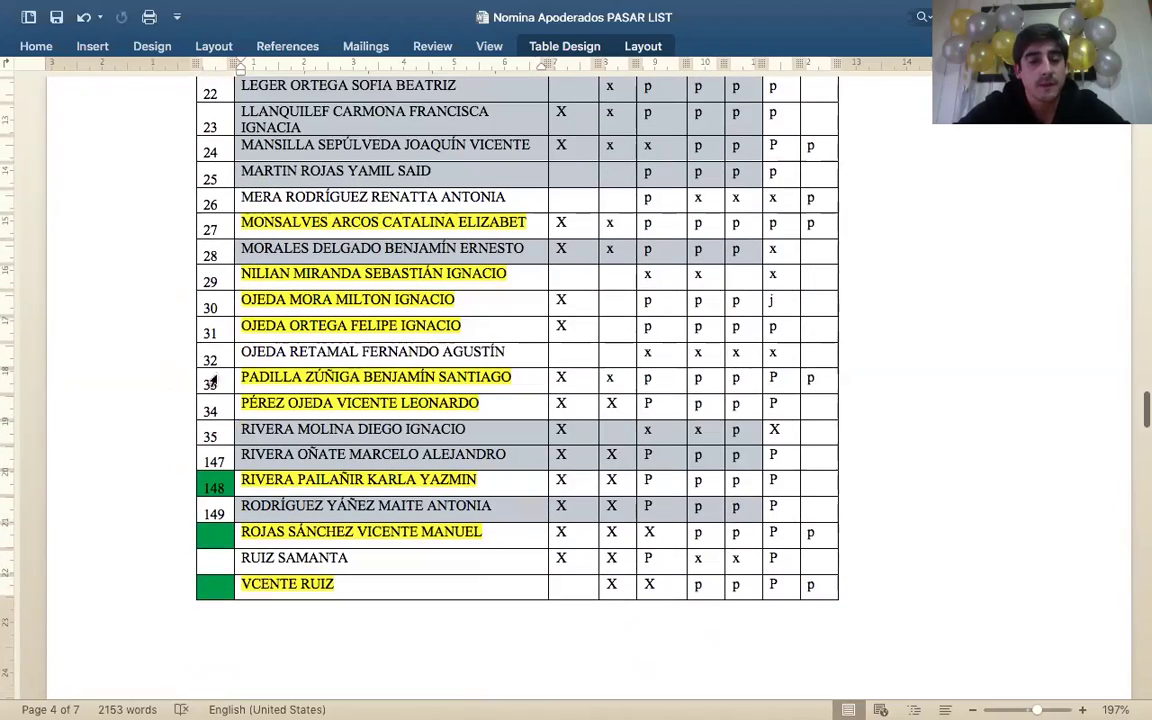
click(221, 410)
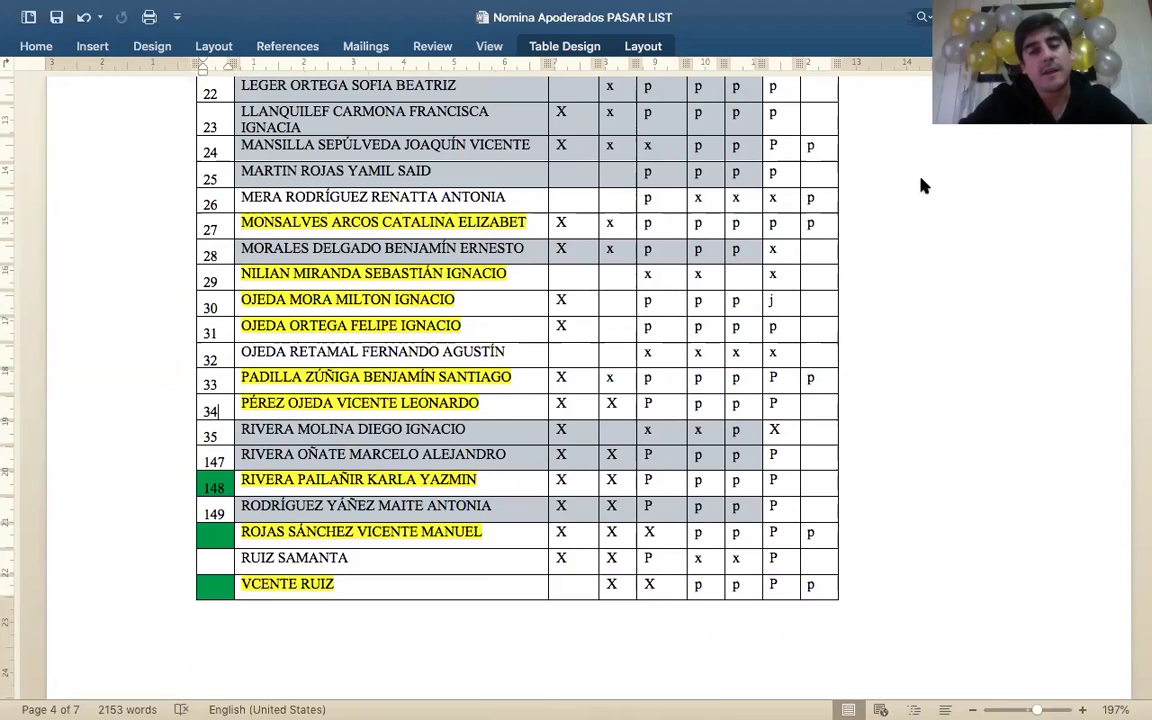
- Examine the green, yellow and grey rows and their attendance marks across the page 4 table, from its header to its last rows
scroll(300, 280, up, 10)
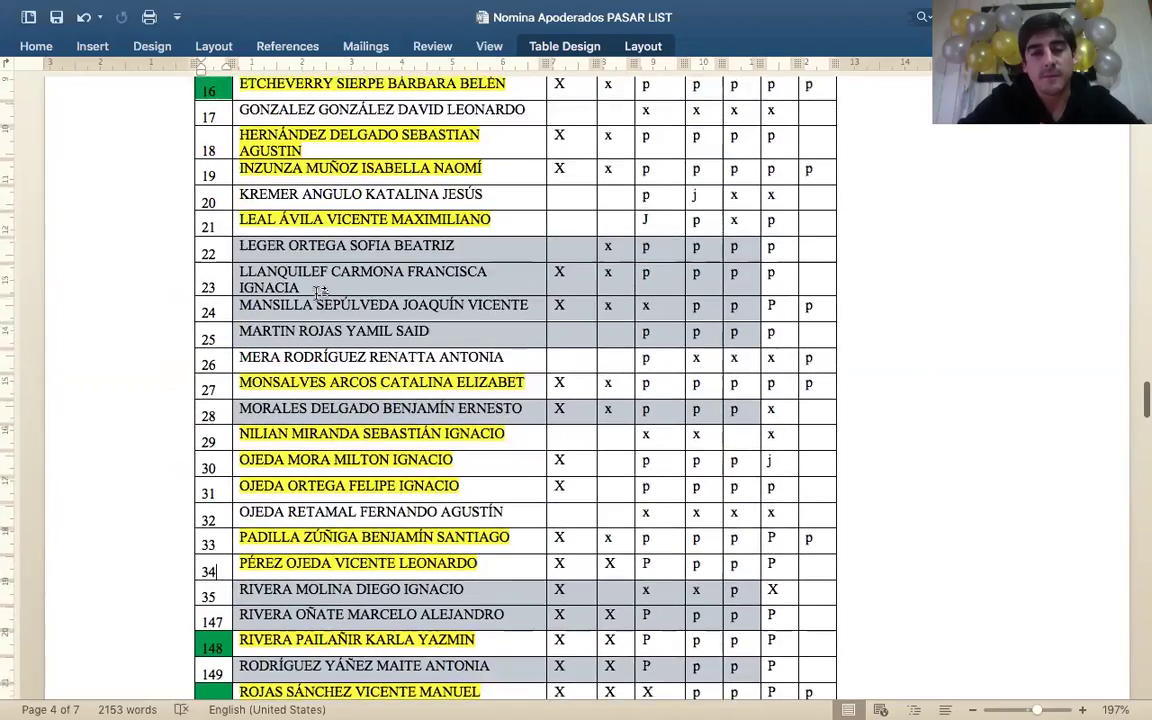
scroll(317, 291, up, 10)
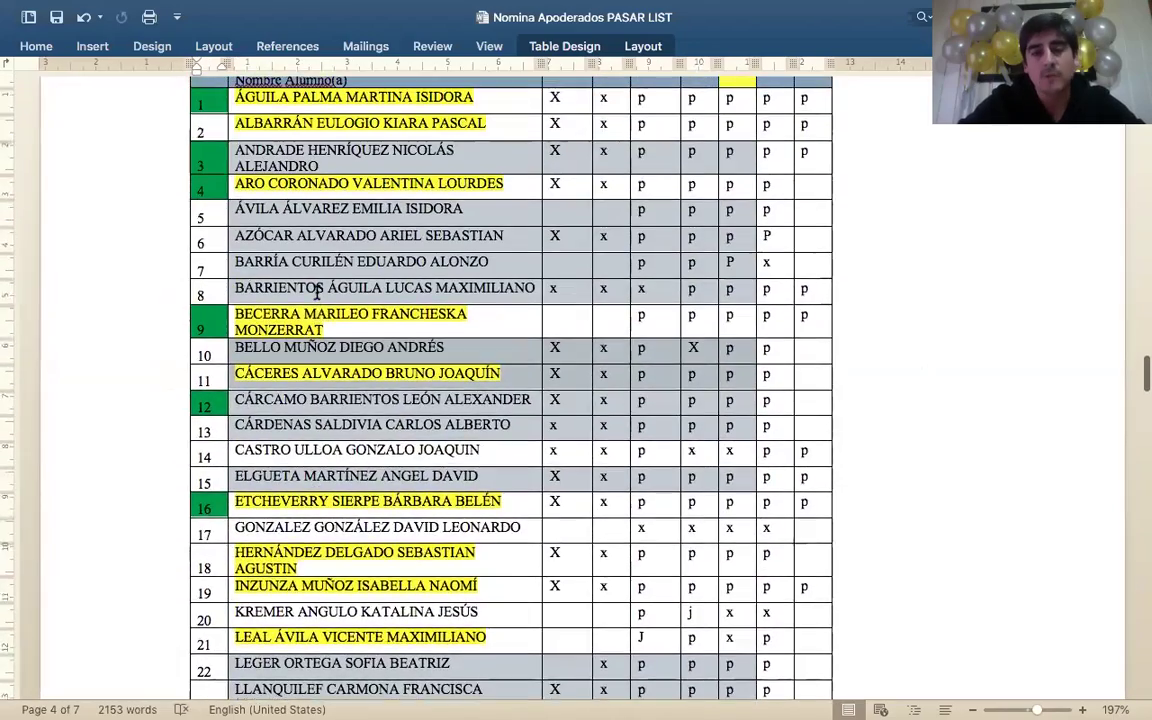
scroll(317, 291, down, 4)
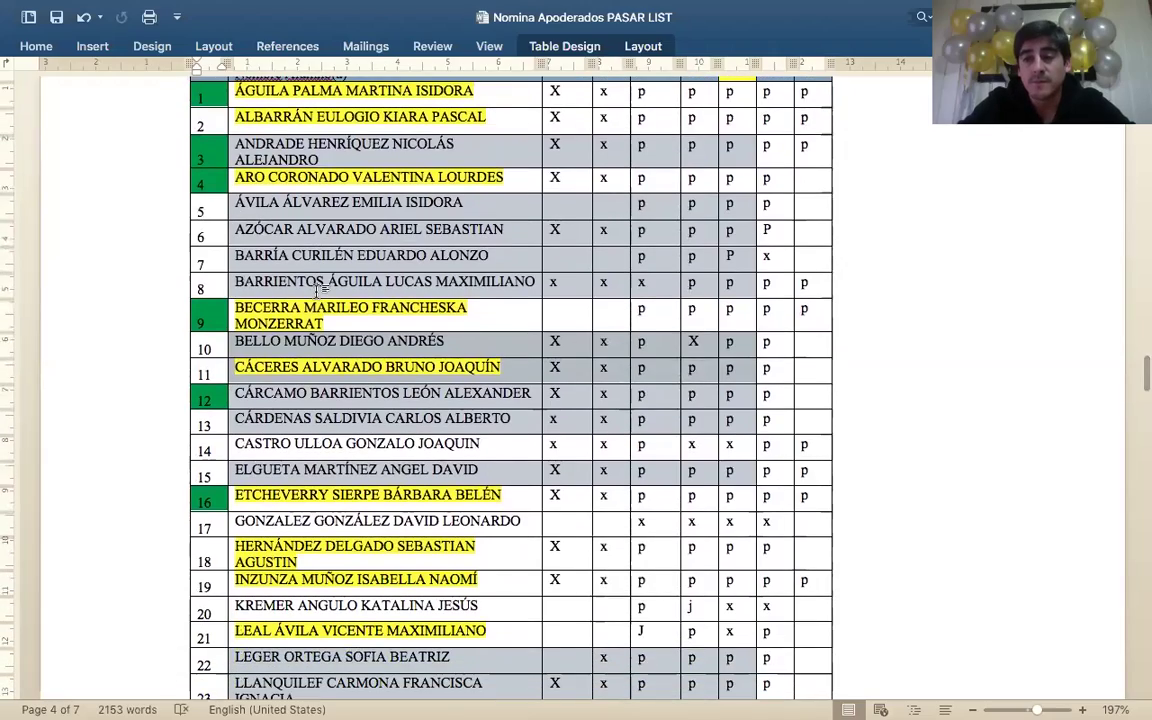
scroll(318, 289, down, 12)
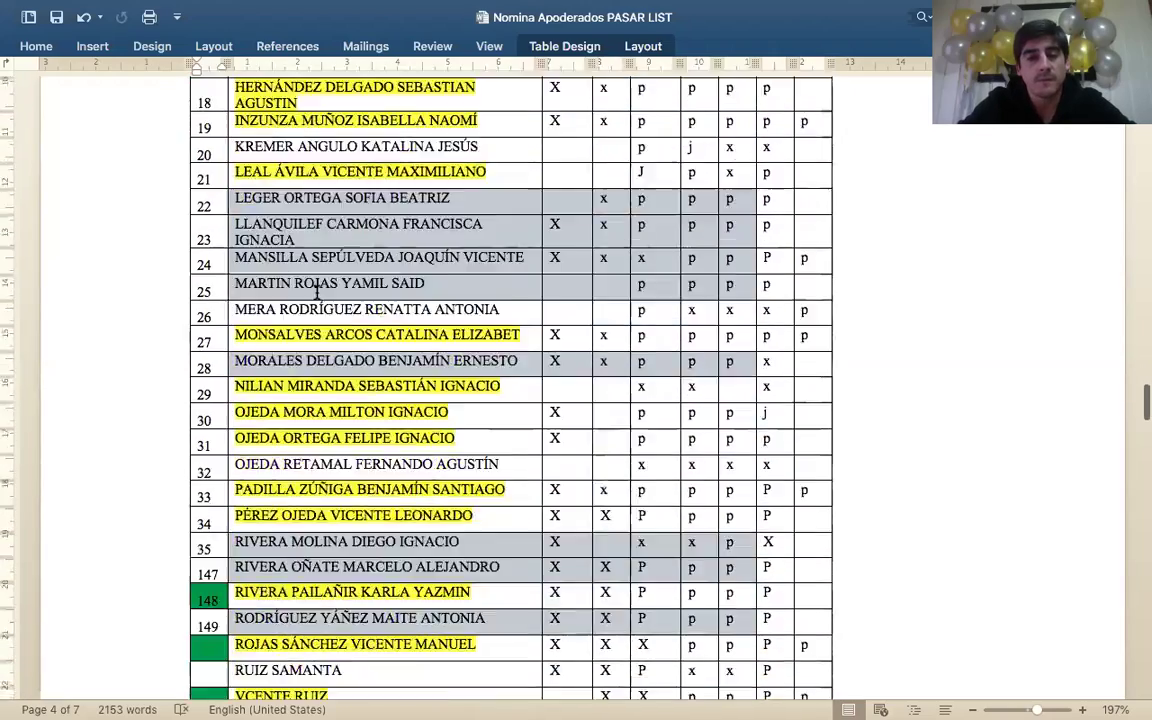
scroll(318, 290, down, 3)
scroll(318, 290, up, 7)
scroll(317, 291, up, 11)
scroll(317, 291, down, 2)
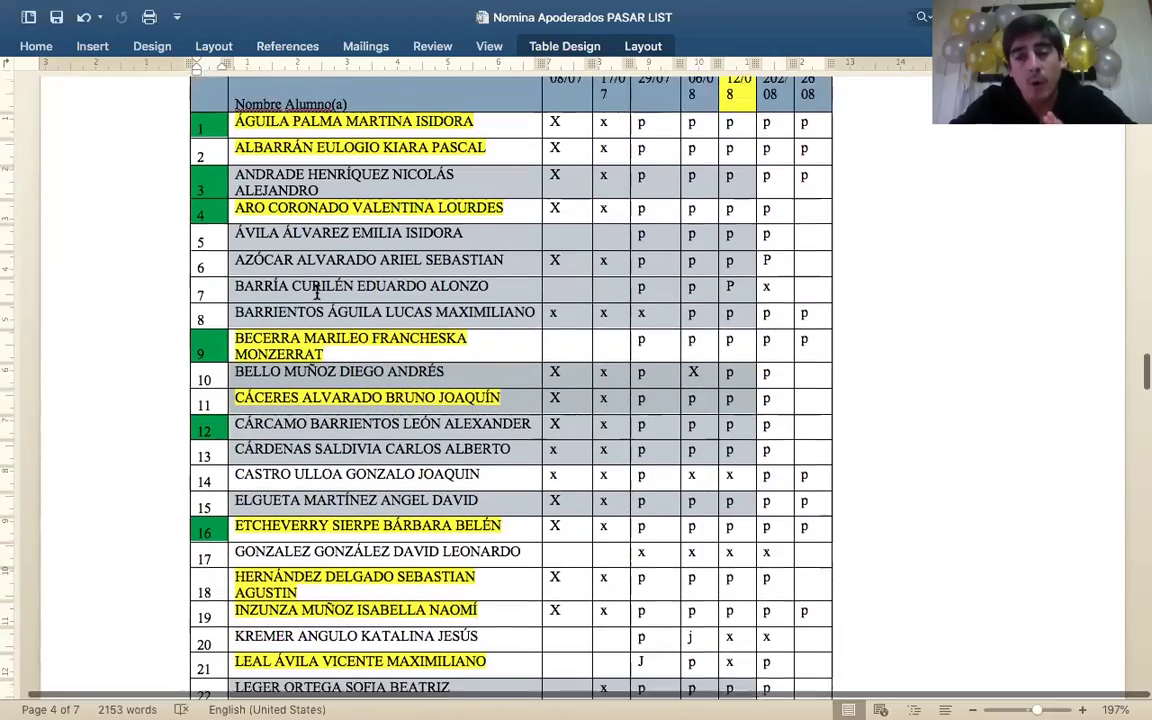
scroll(317, 291, down, 1)
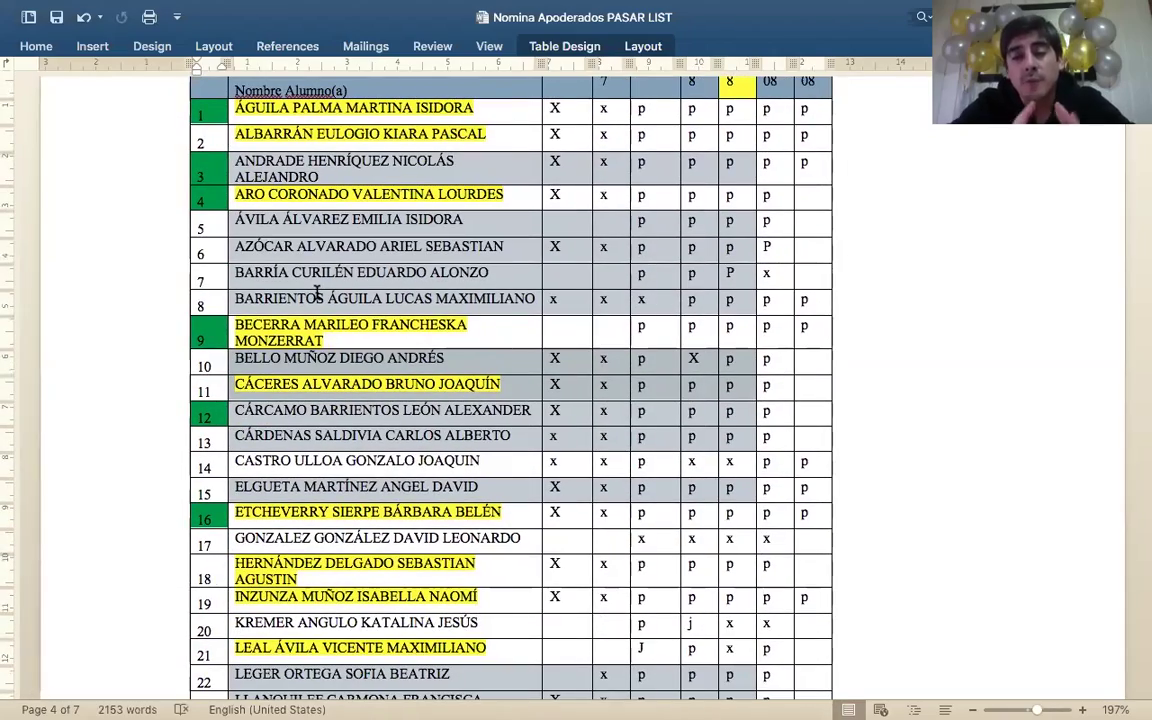
scroll(337, 183, up, 5)
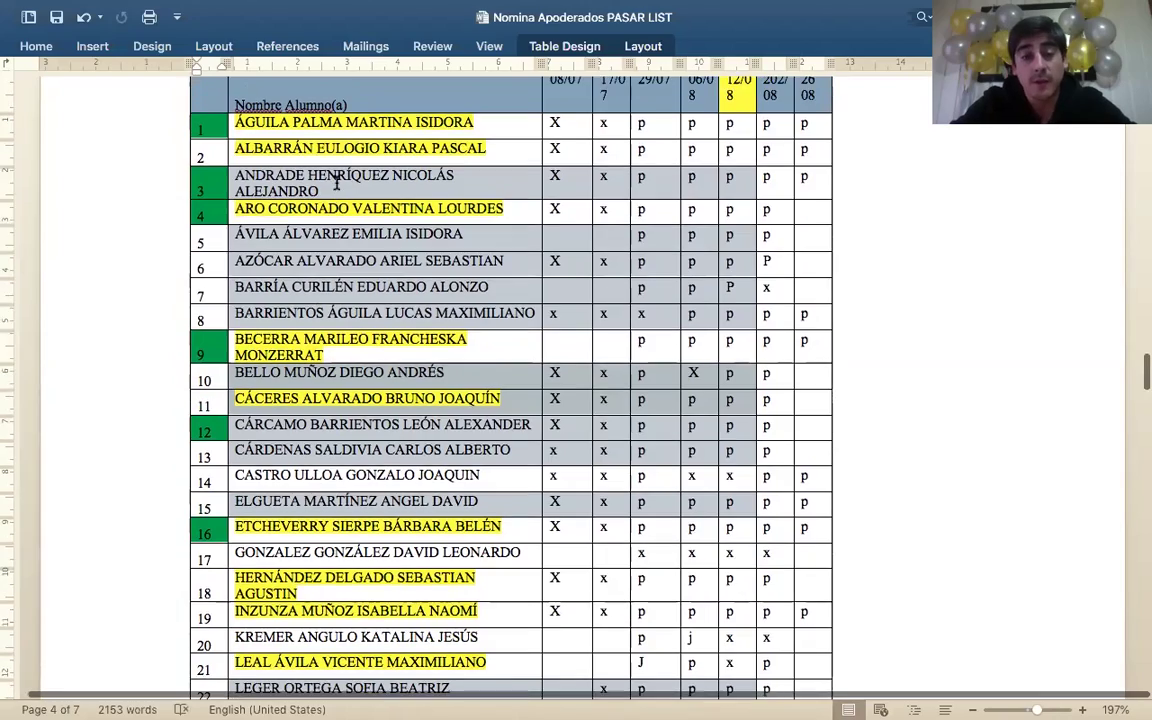
scroll(337, 183, down, 6)
scroll(337, 183, down, 5)
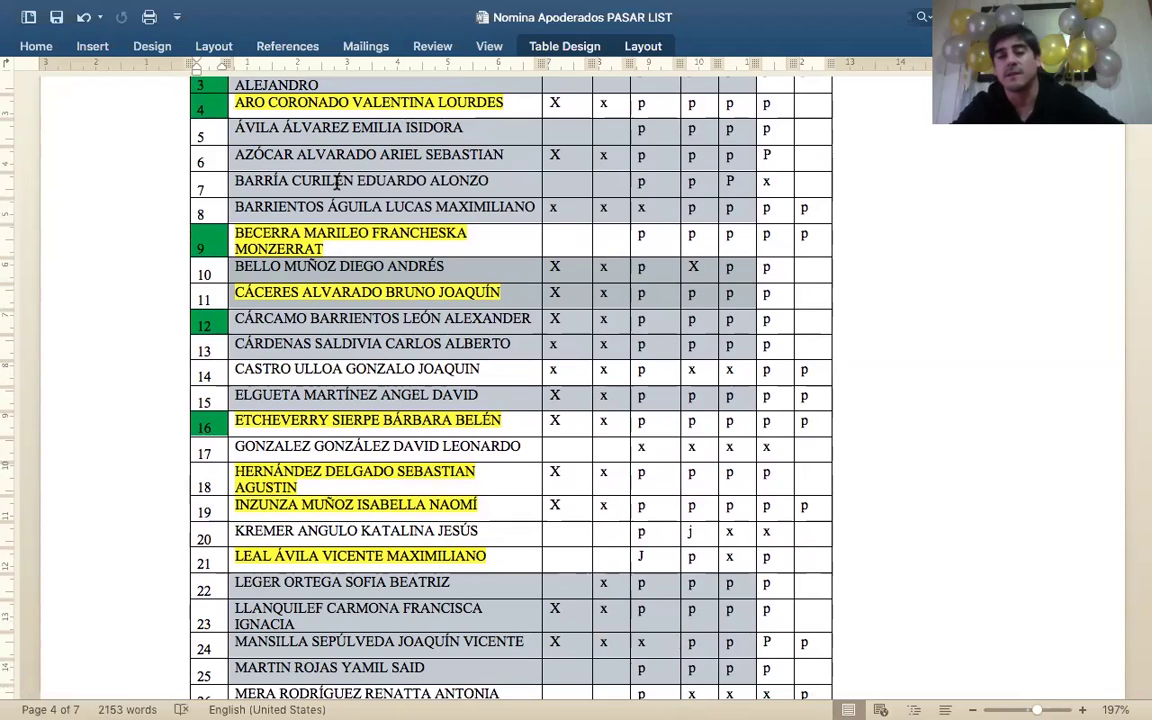
scroll(428, 152, up, 10)
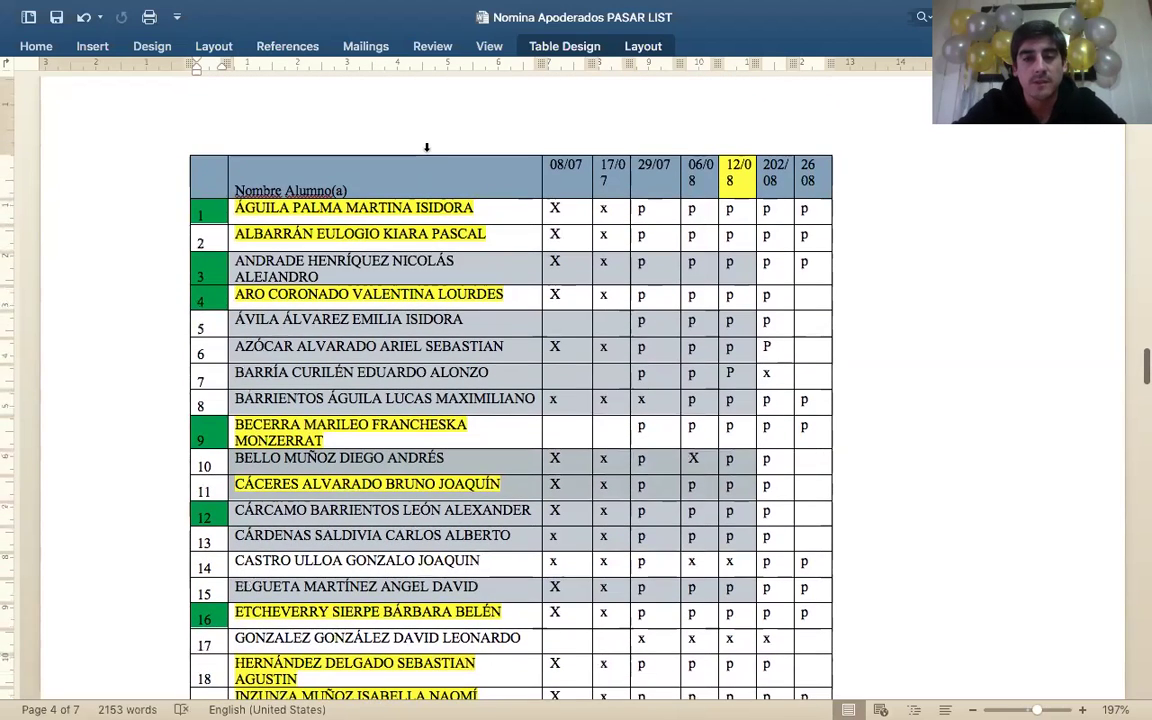
scroll(427, 147, down, 6)
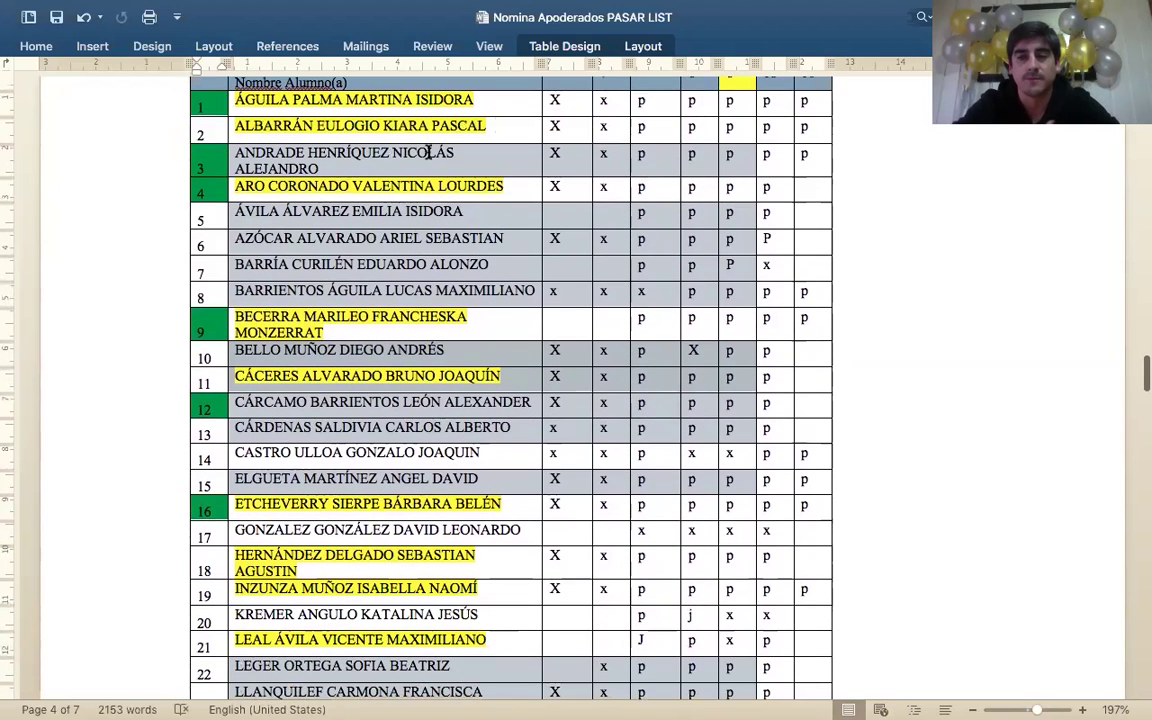
- Stop sharing the attendance list in the video meeting and share the document Proyecto lets go travelling 8th grade 2020
key(super+shift+s)
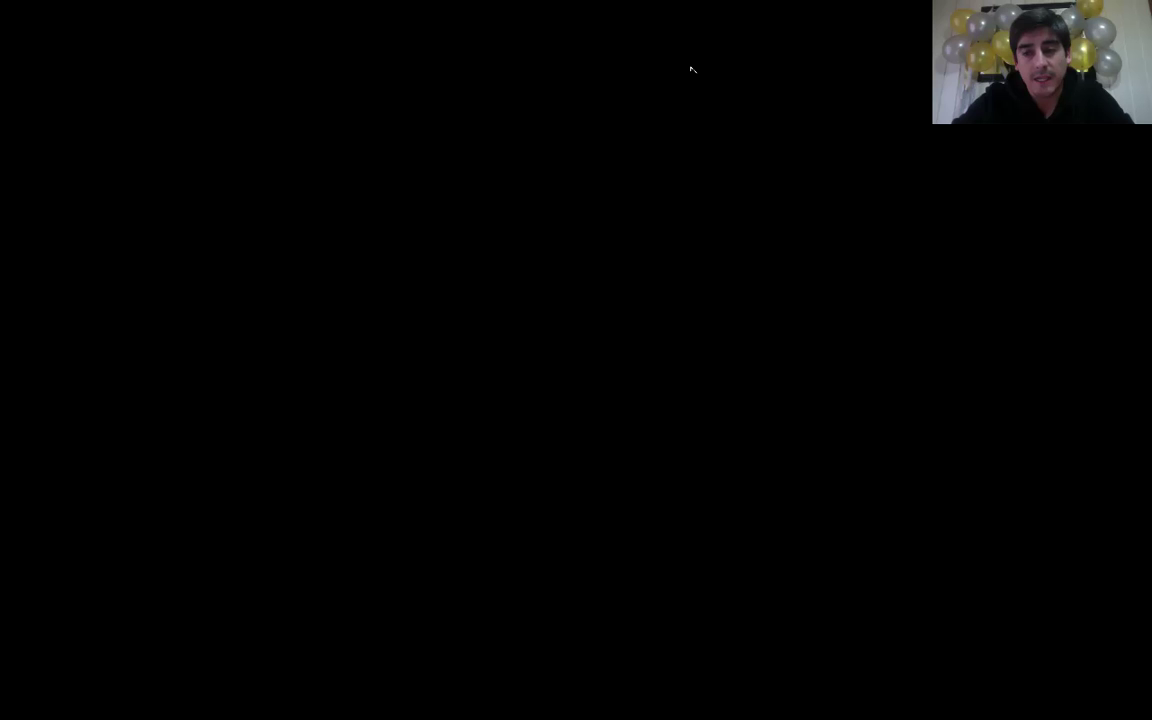
key(alt+s)
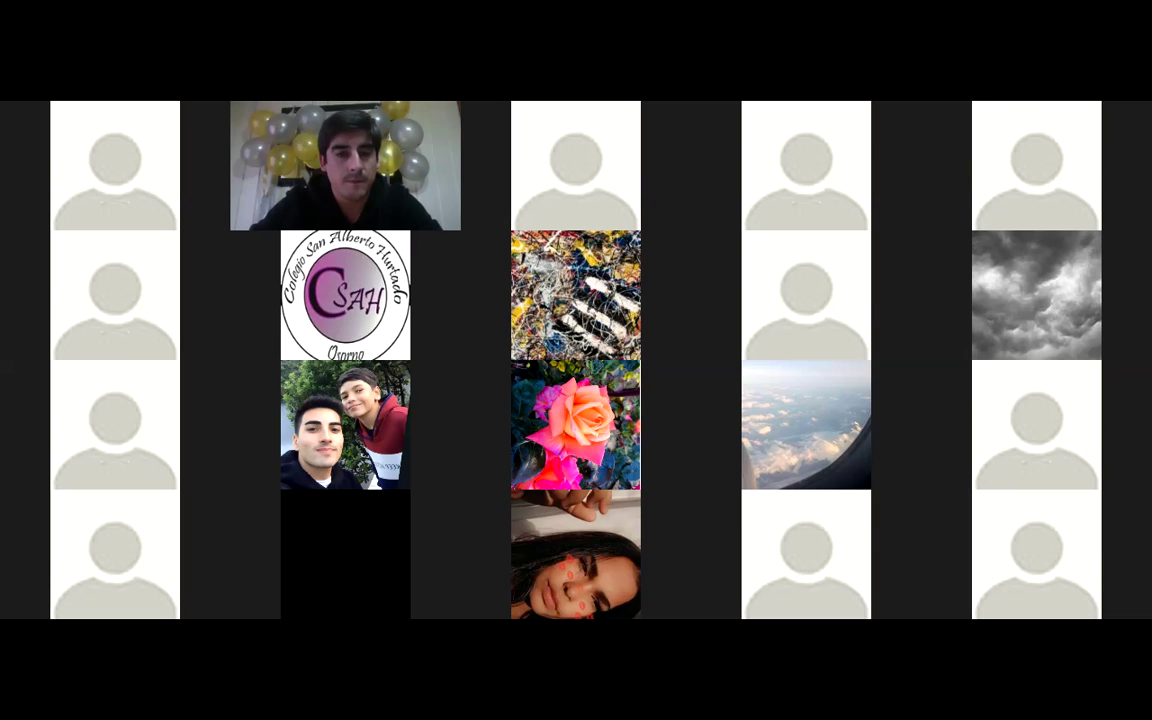
key(super+shift+s)
double_click(257, 270)
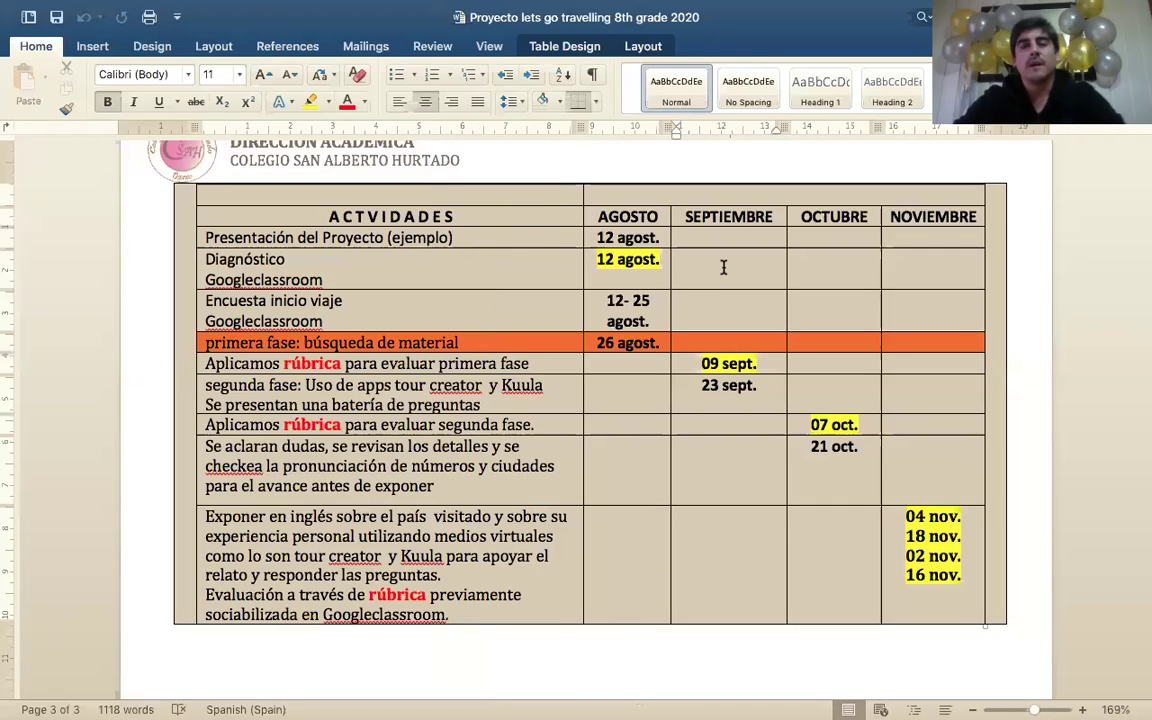
- Select the Diagnóstico Googleclassroom activity together with its 12 agost. date in the schedule, and clear the selection
drag(660, 262, 238, 258)
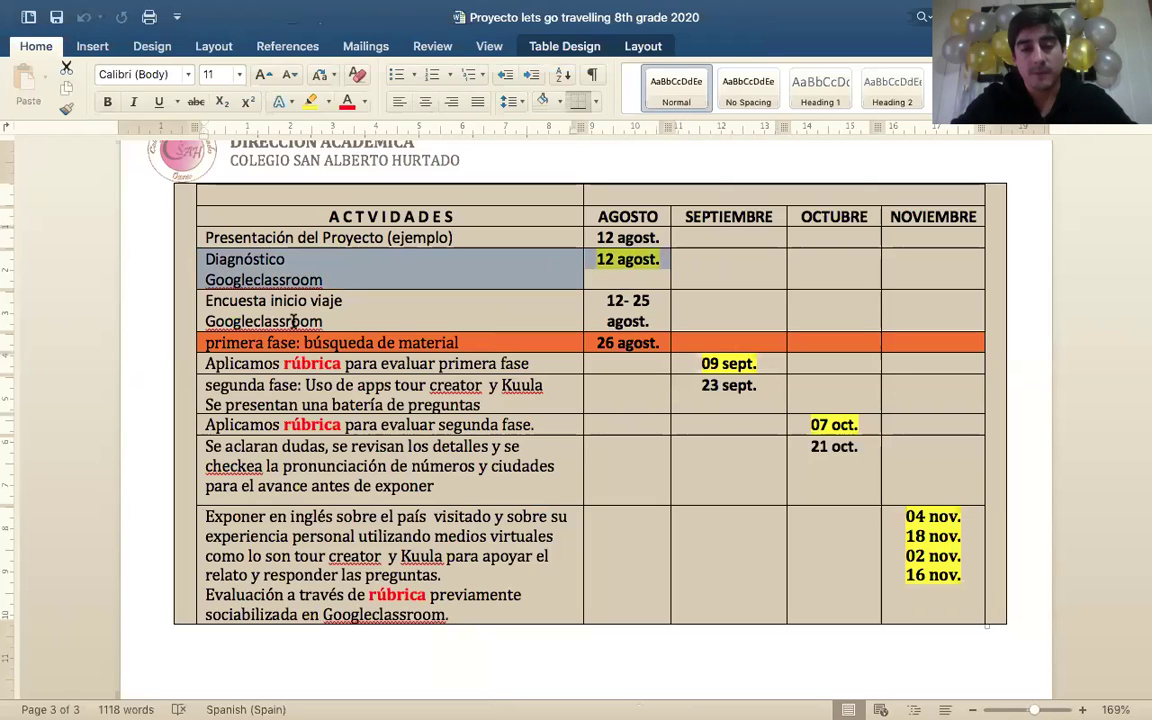
click(330, 303)
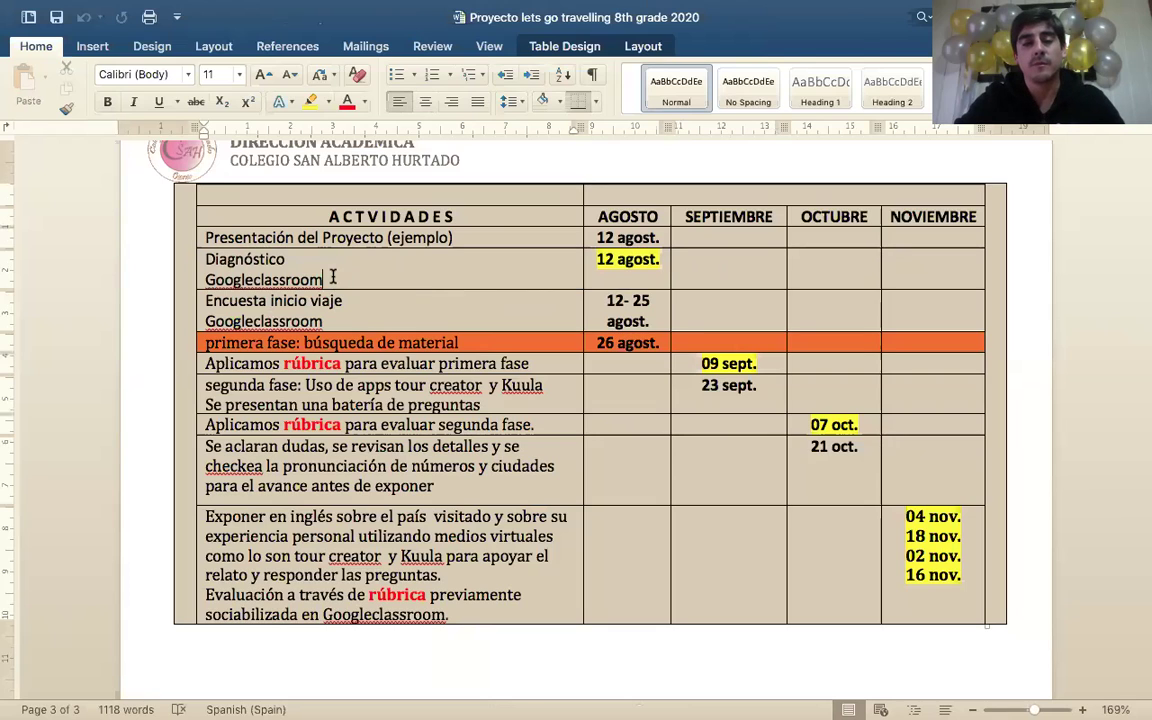
- Switch to the browser and open the classwork page (Trabajo de clase) of 8th grade English Class in Google Classroom
click(748, 20)
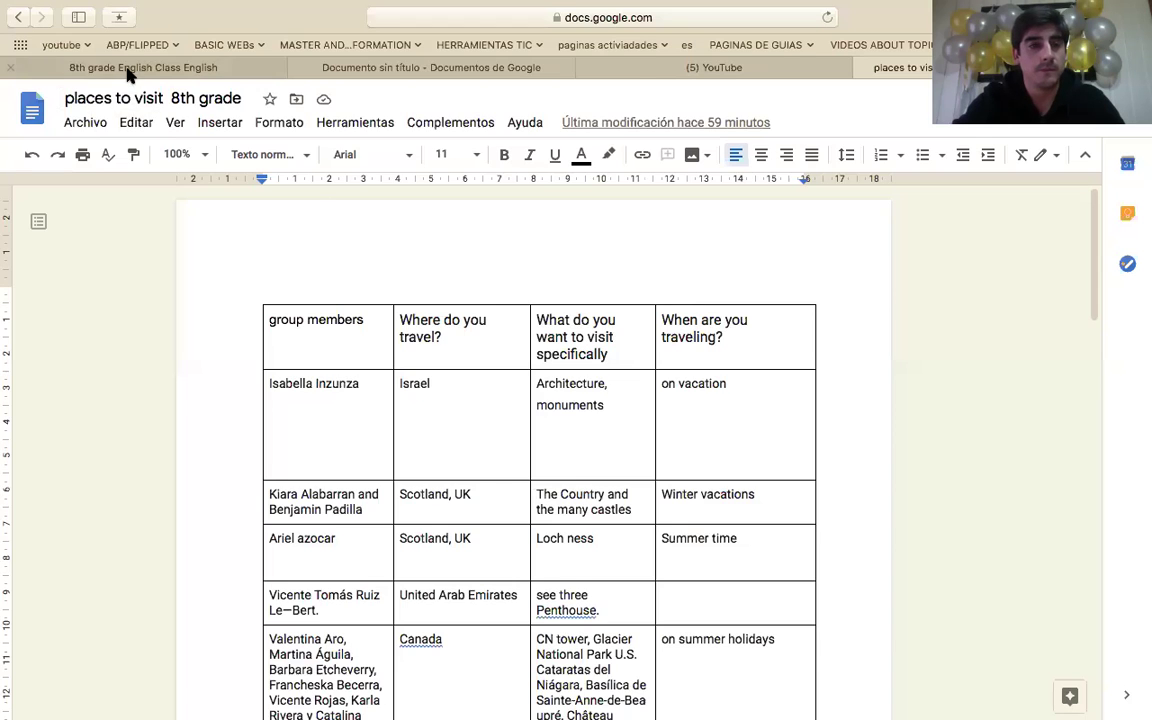
click(128, 70)
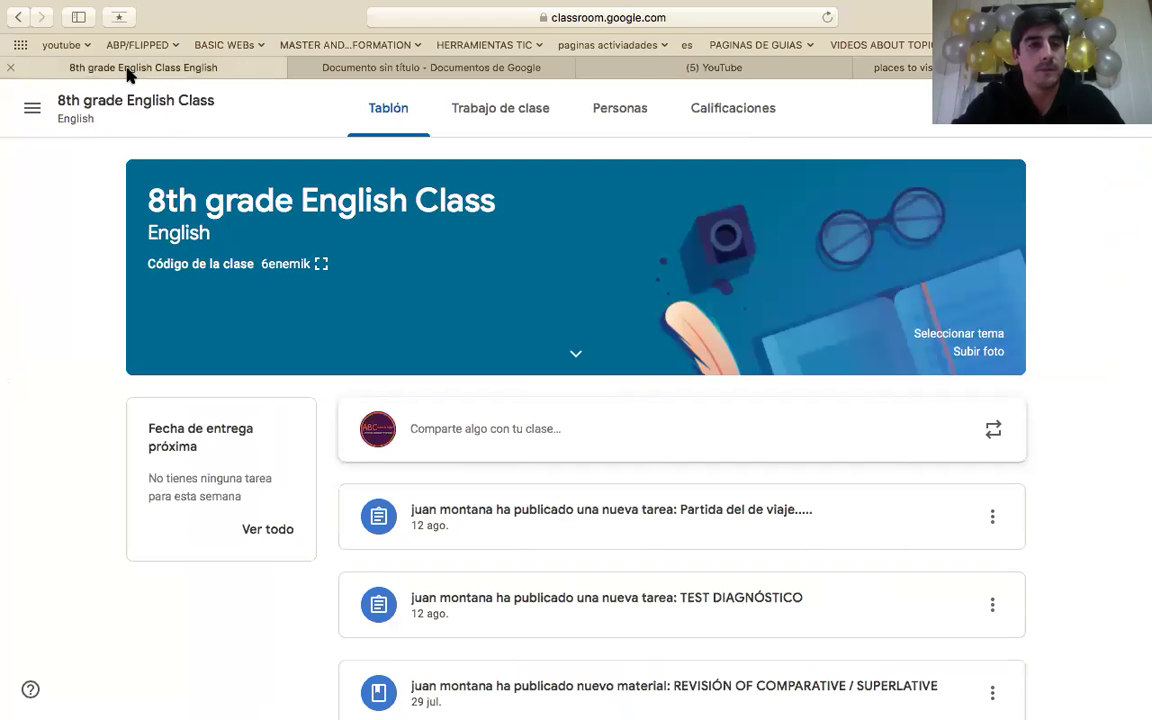
click(502, 110)
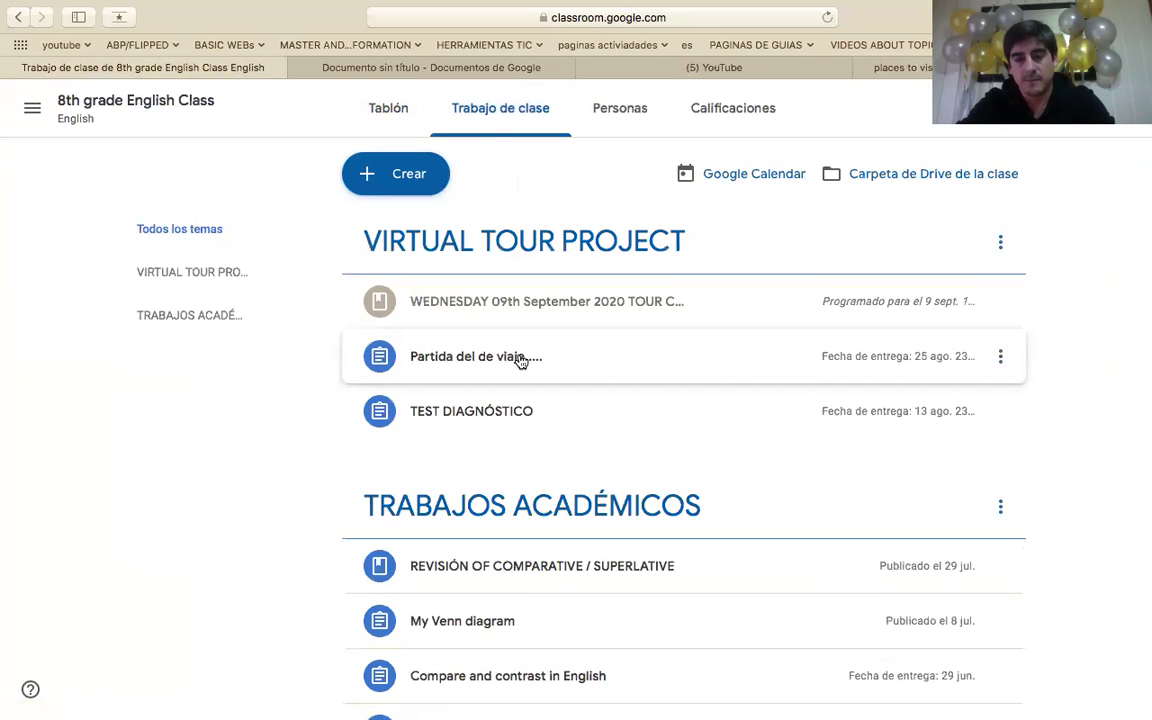
- Enlarge the VIRTUAL TOUR PROJECT topic and expand the assignment "Partida del de viaje....."
scroll(545, 419, up, 3)
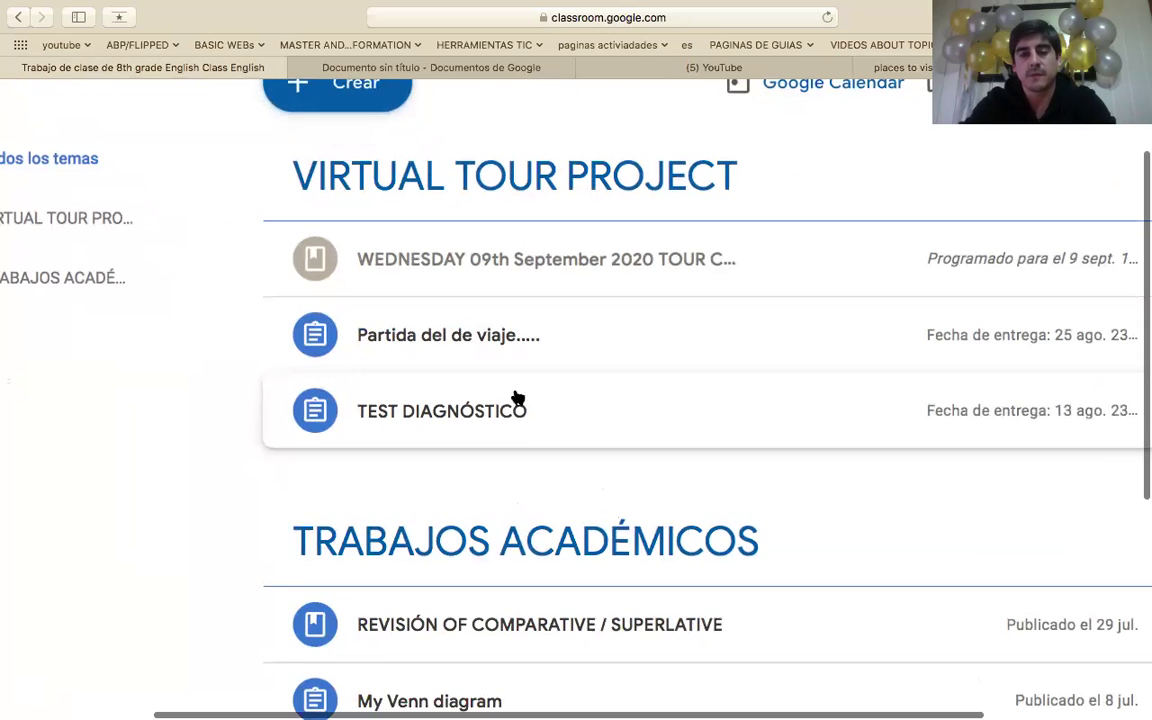
scroll(596, 352, right, 3)
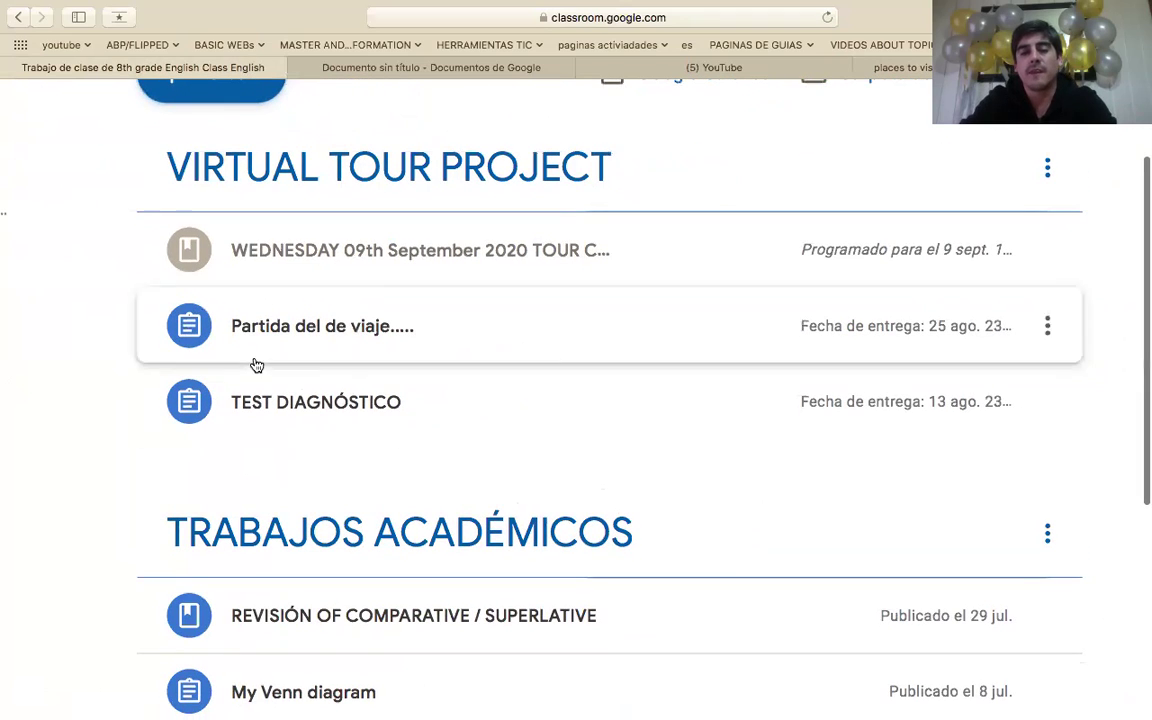
mouse_move(756, 9)
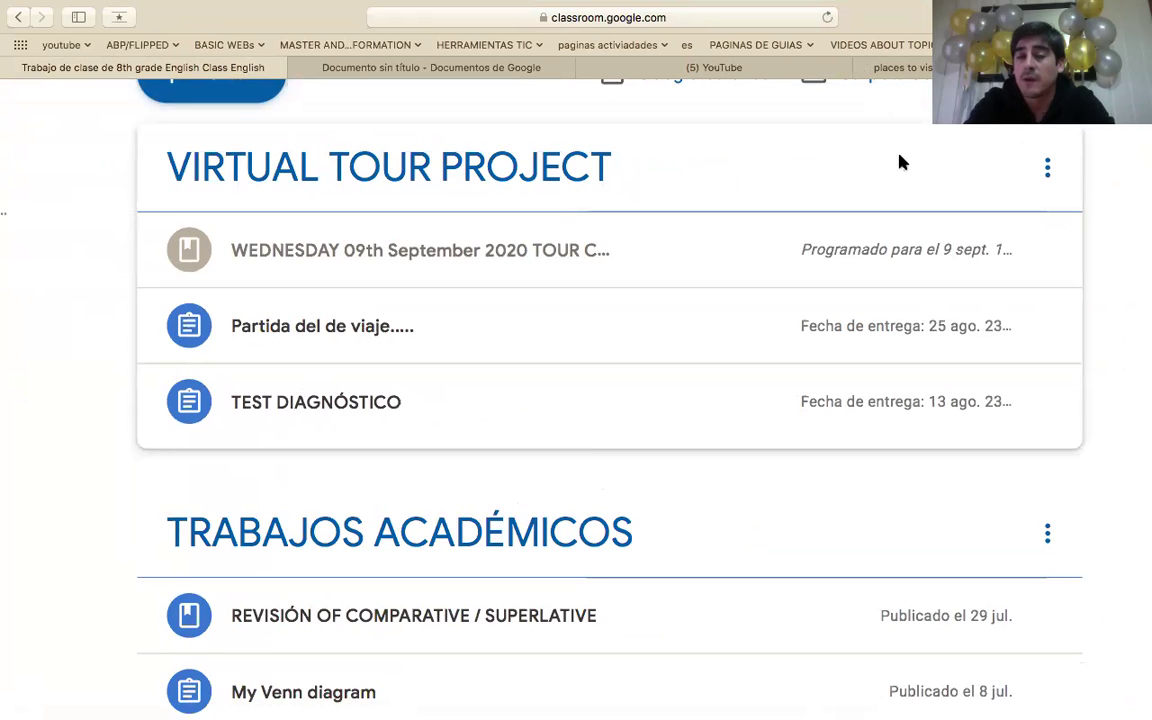
click(330, 338)
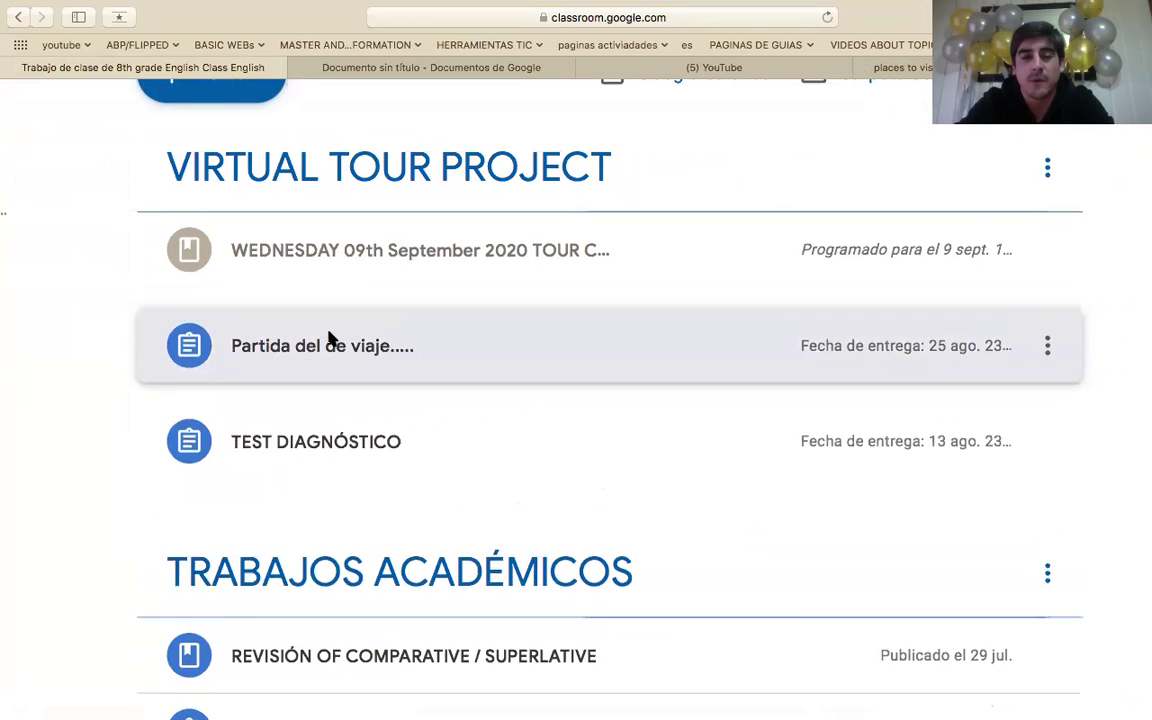
click(330, 338)
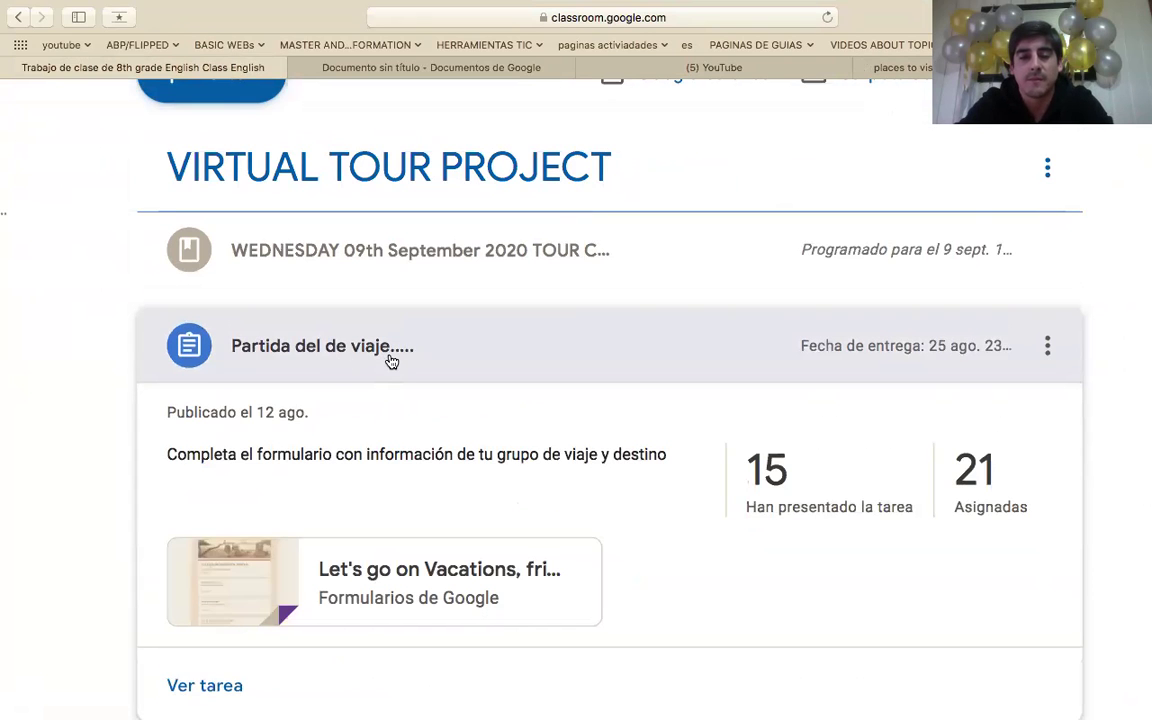
- Open the attached form "Let's go on Vacations, friends" and look through its questions
scroll(391, 362, down, 2)
click(373, 503)
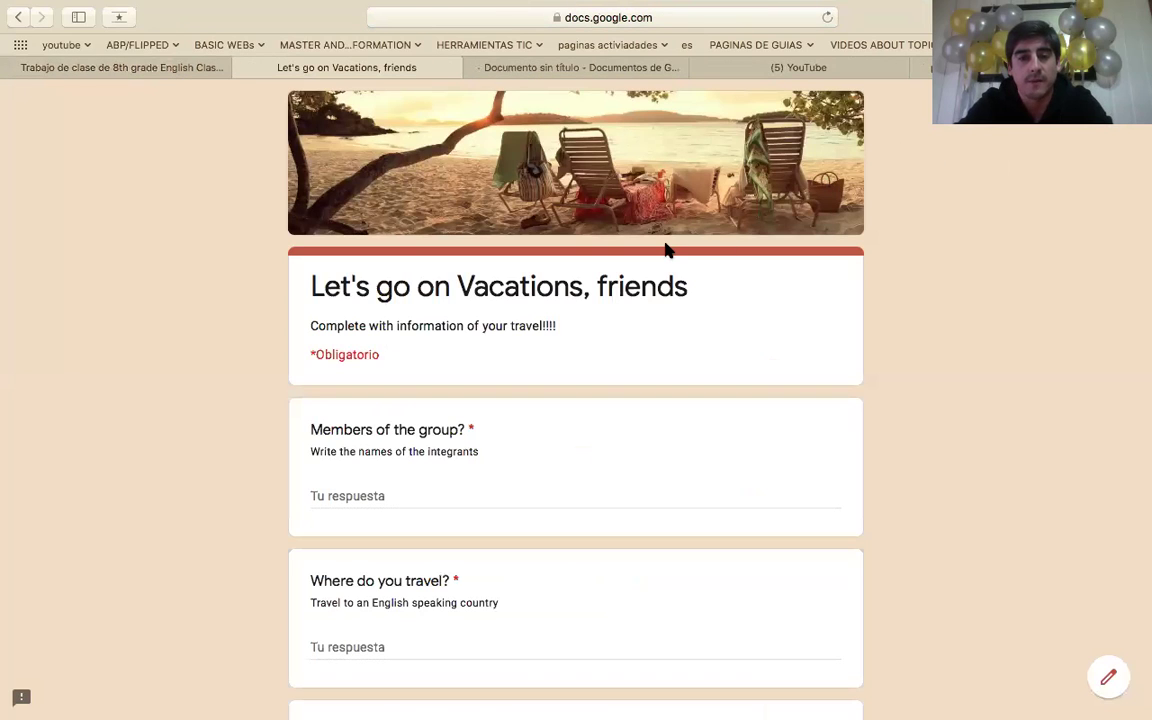
scroll(663, 249, down, 3)
scroll(663, 249, up, 3)
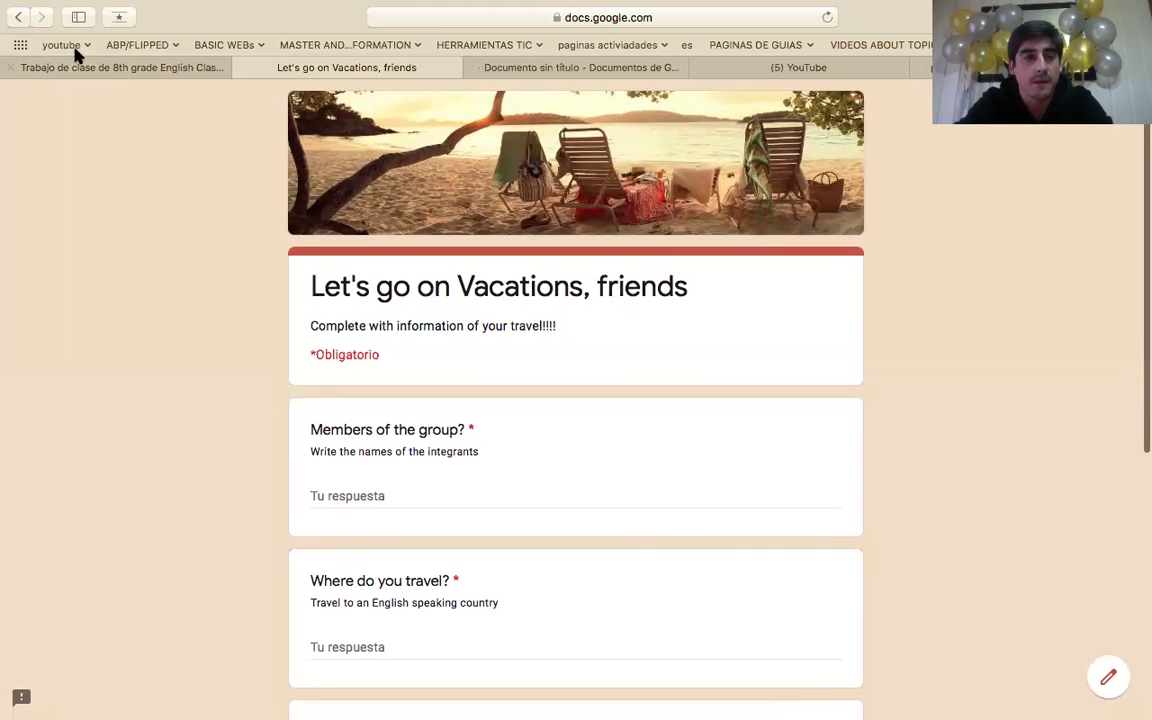
- Close the form and return to the expanded details of the "Partida del de viaje....." assignment
key(super+w)
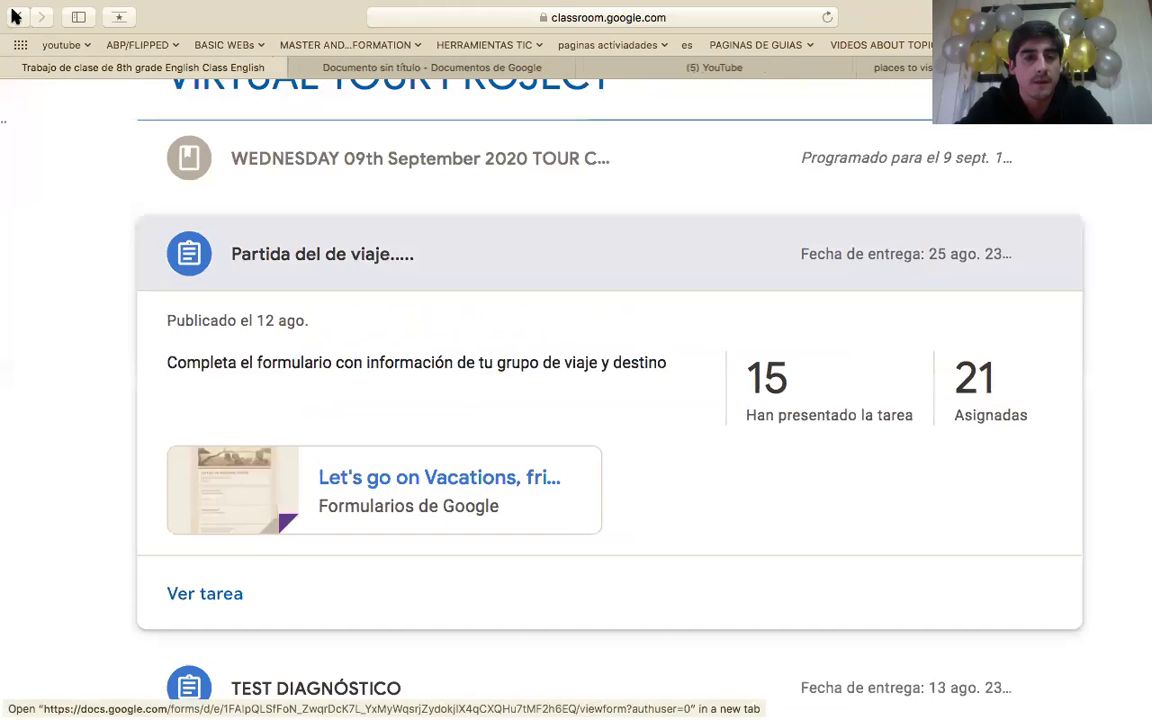
click(429, 270)
click(427, 270)
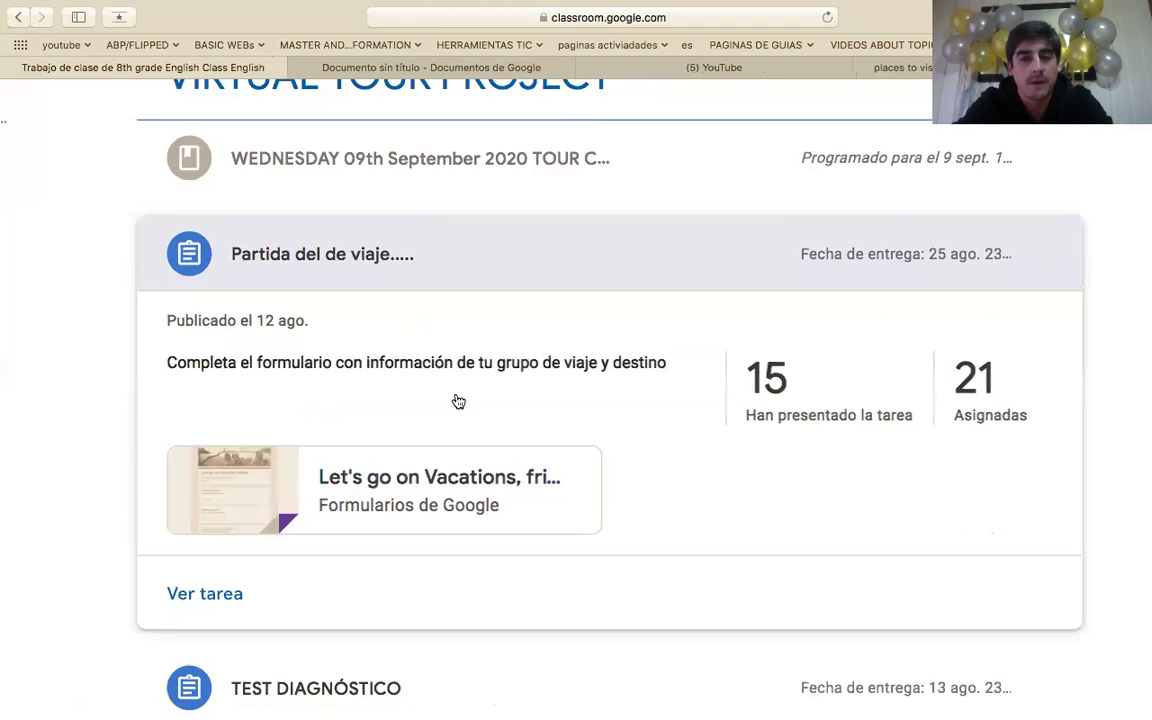
- Examine the description and submission counts of the "Partida del de viaje....." assignment, and collapse it
scroll(458, 401, right, 2)
scroll(458, 401, up, 3)
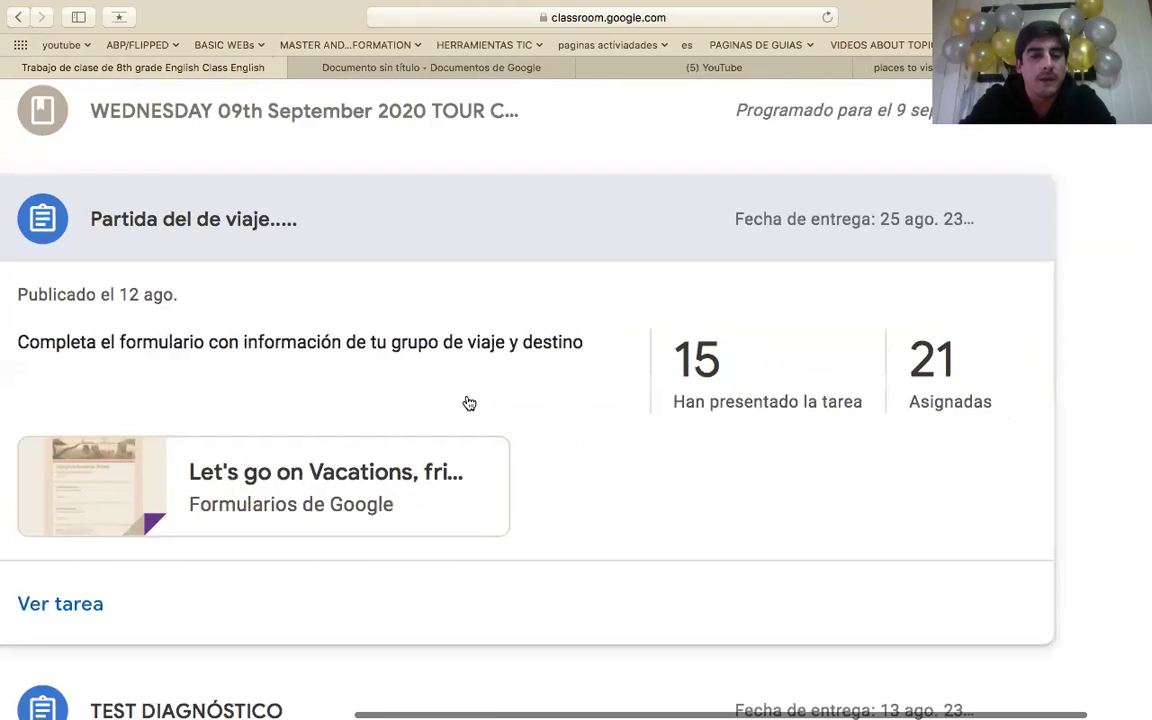
scroll(293, 291, down, 3)
scroll(298, 291, up, 3)
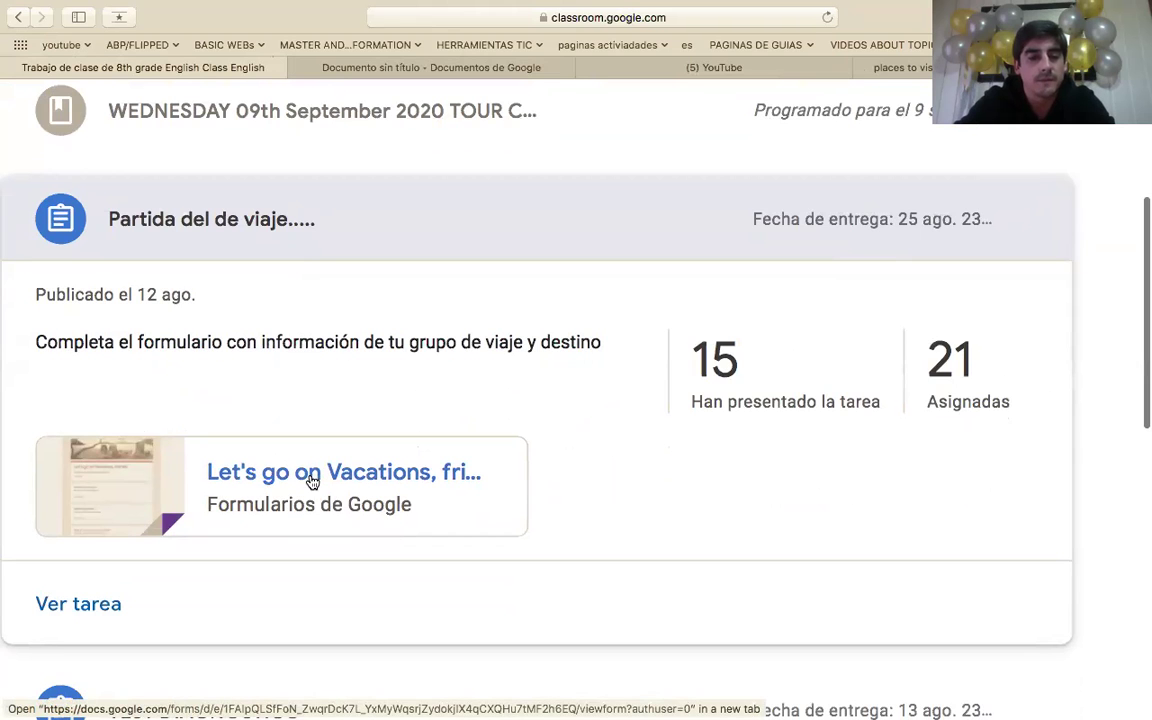
scroll(700, 357, right, 3)
scroll(705, 357, down, 1)
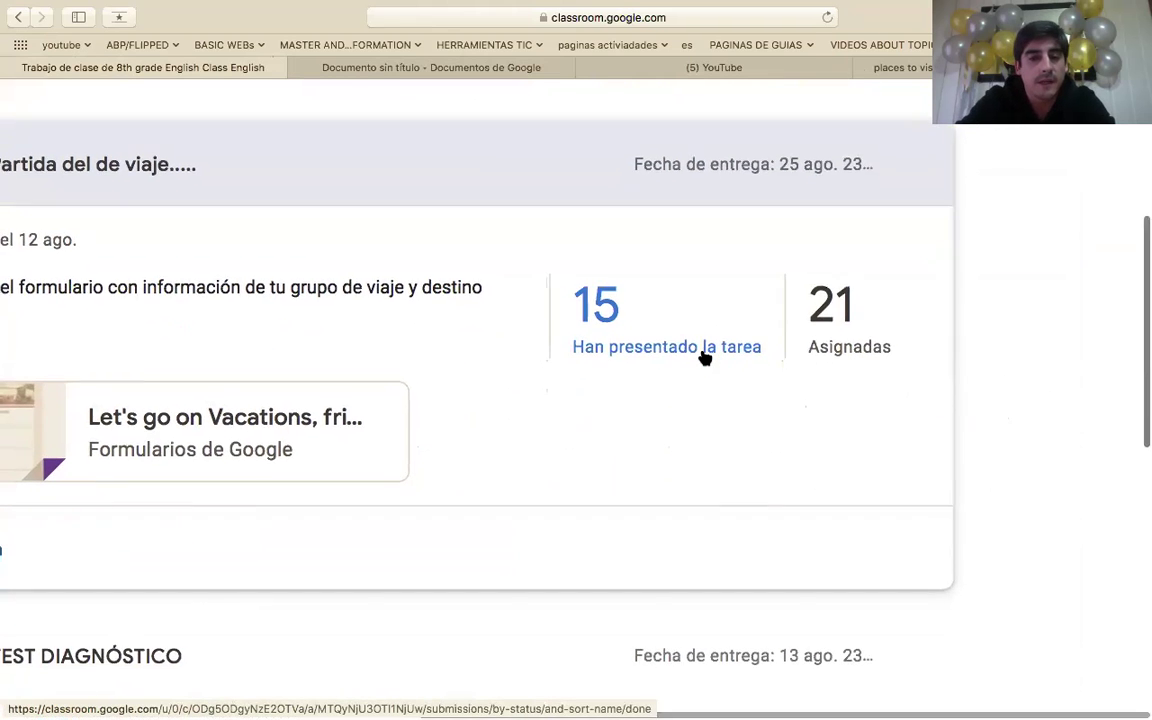
scroll(705, 357, down, 3)
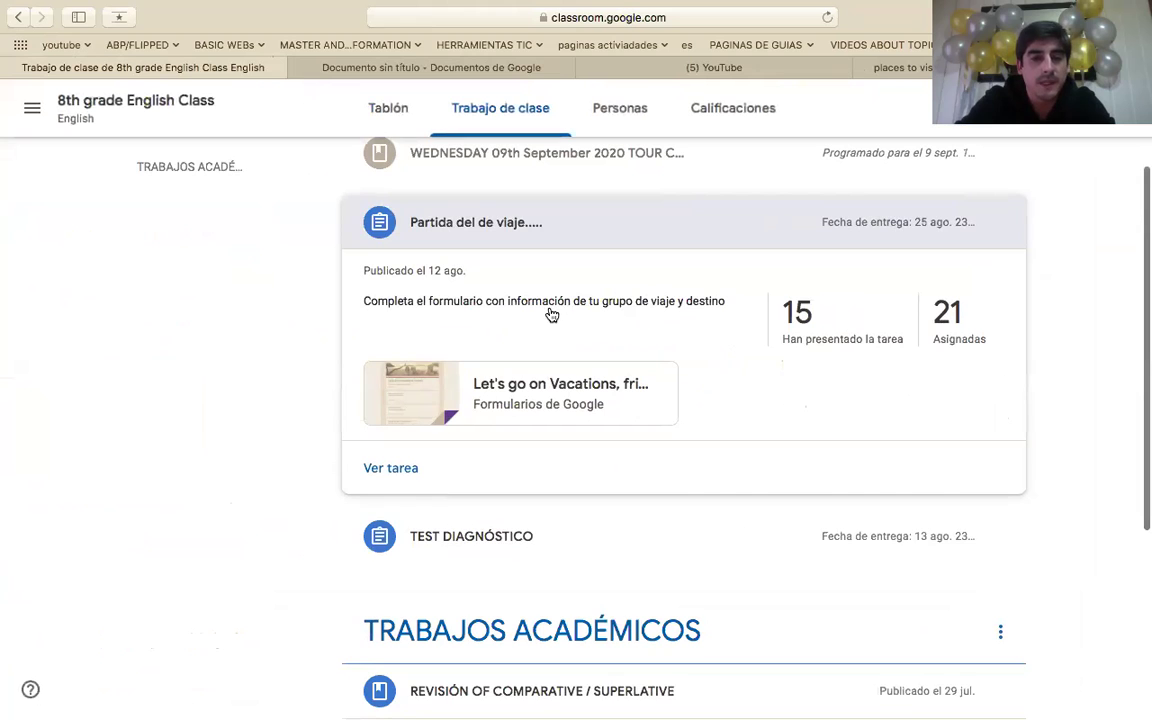
click(510, 245)
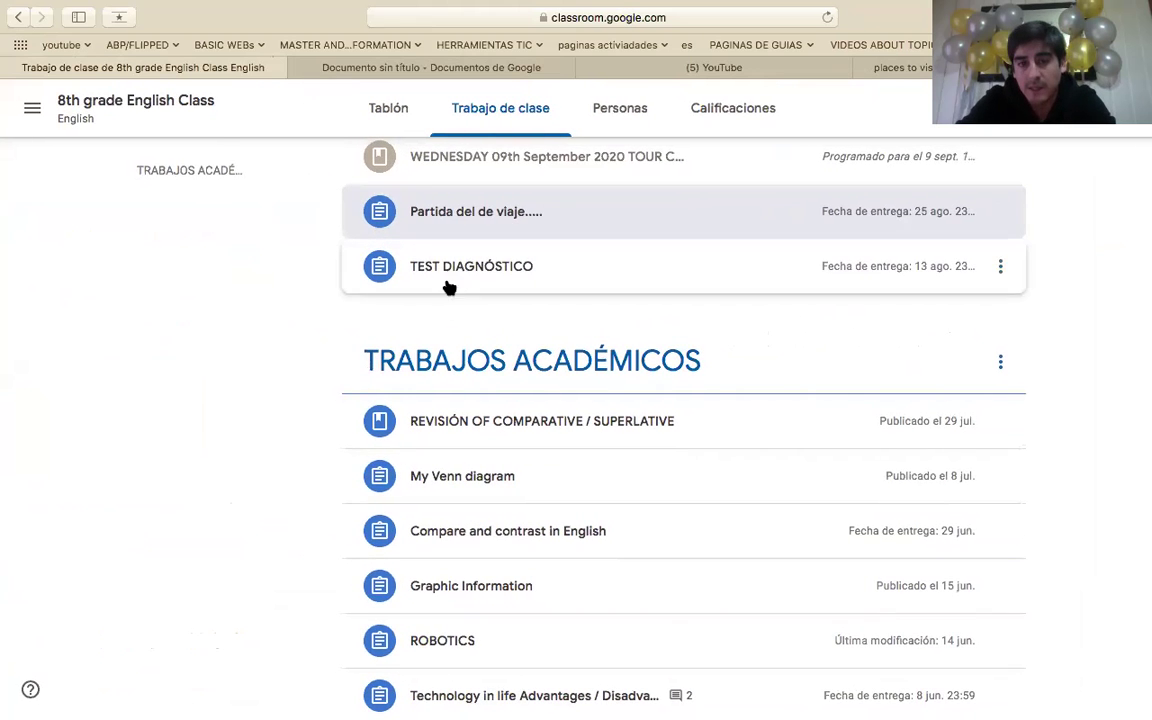
- Briefly expand "Partida del de viaje....." again, view the details of the TEST DIAGNÓSTICO assignment, and leave both collapsed
scroll(450, 258, up, 3)
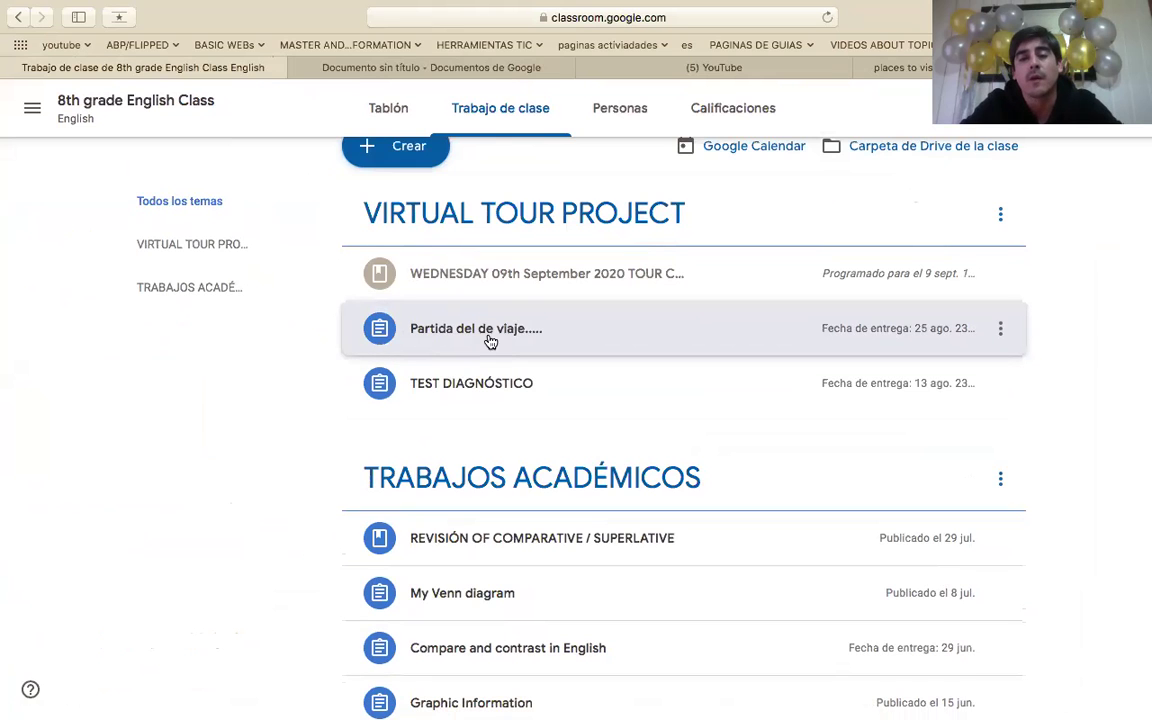
click(537, 328)
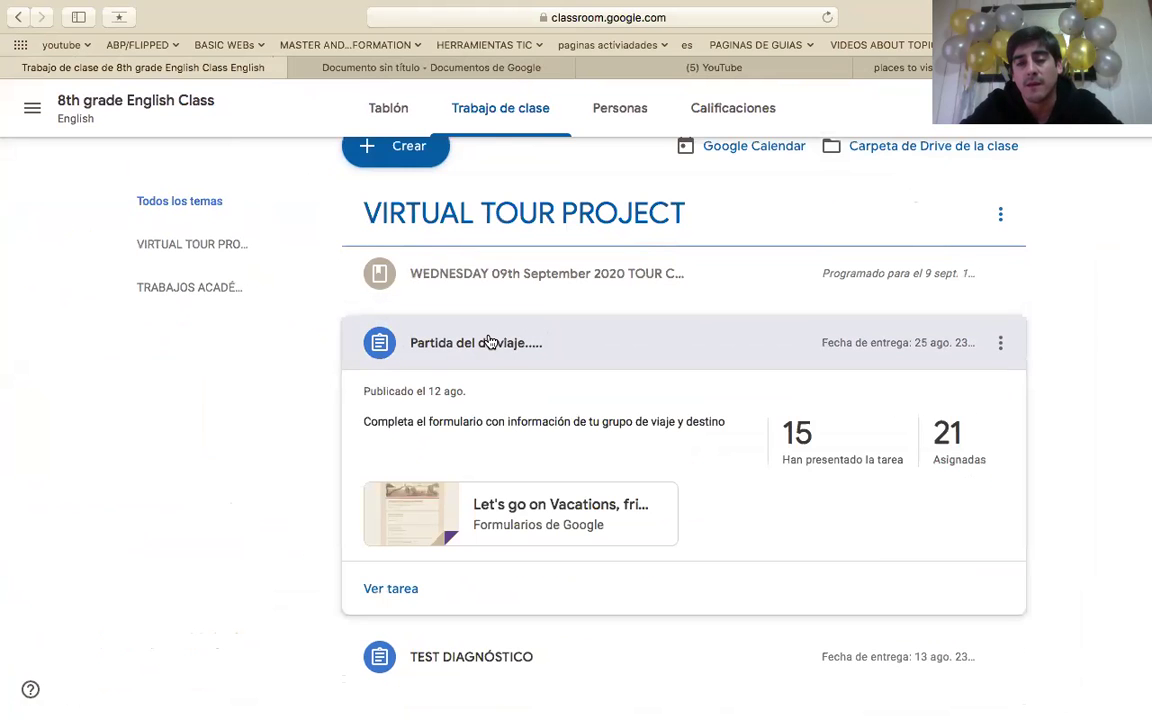
click(490, 338)
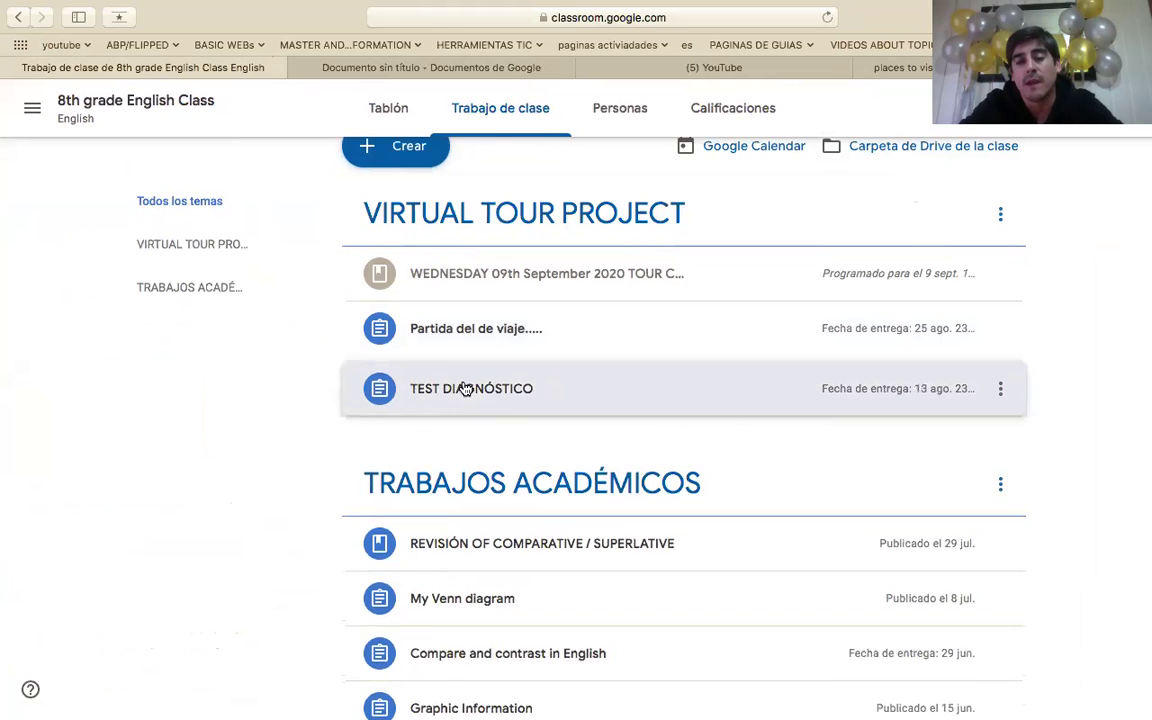
click(464, 388)
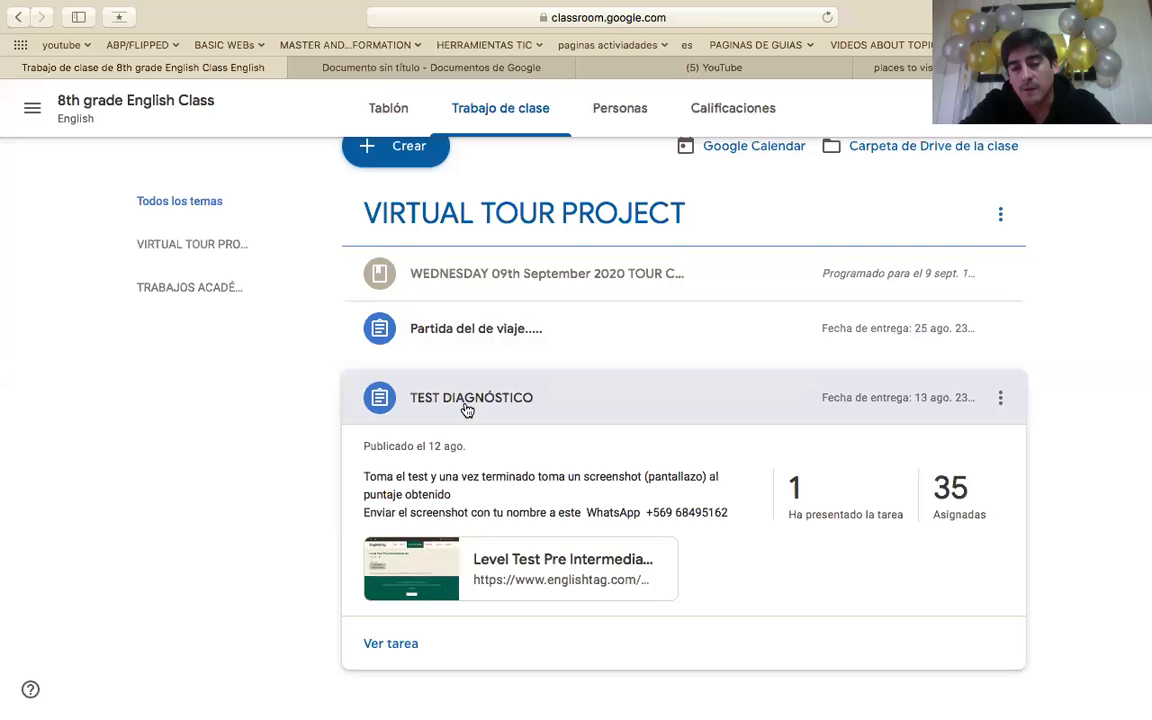
click(465, 402)
- Switch to the Word attendance list and point out student 1's name, row number and 12/08 mark by selecting them
click(699, 15)
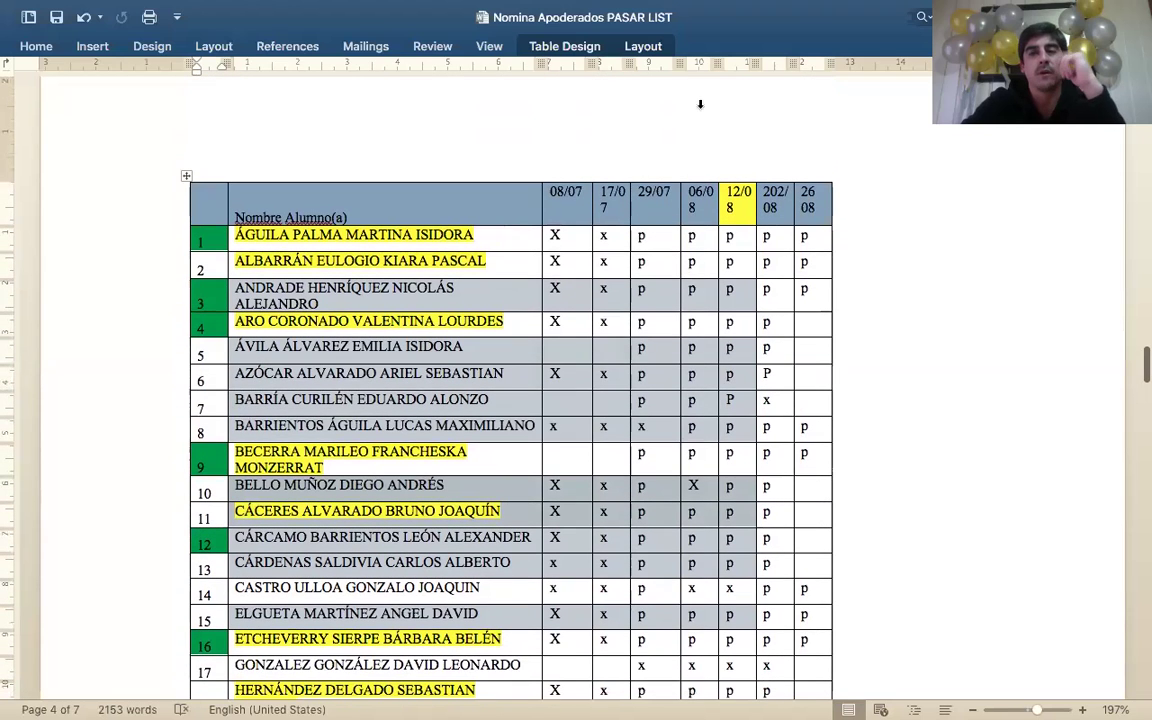
drag(469, 229, 200, 236)
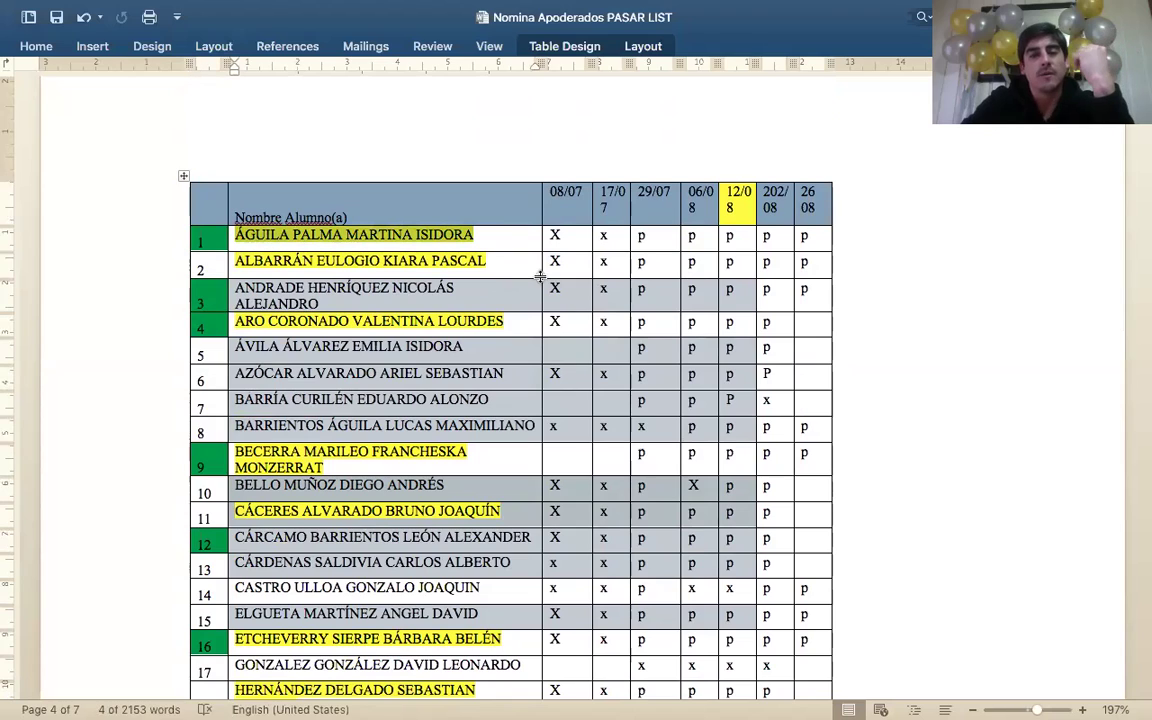
click(200, 241)
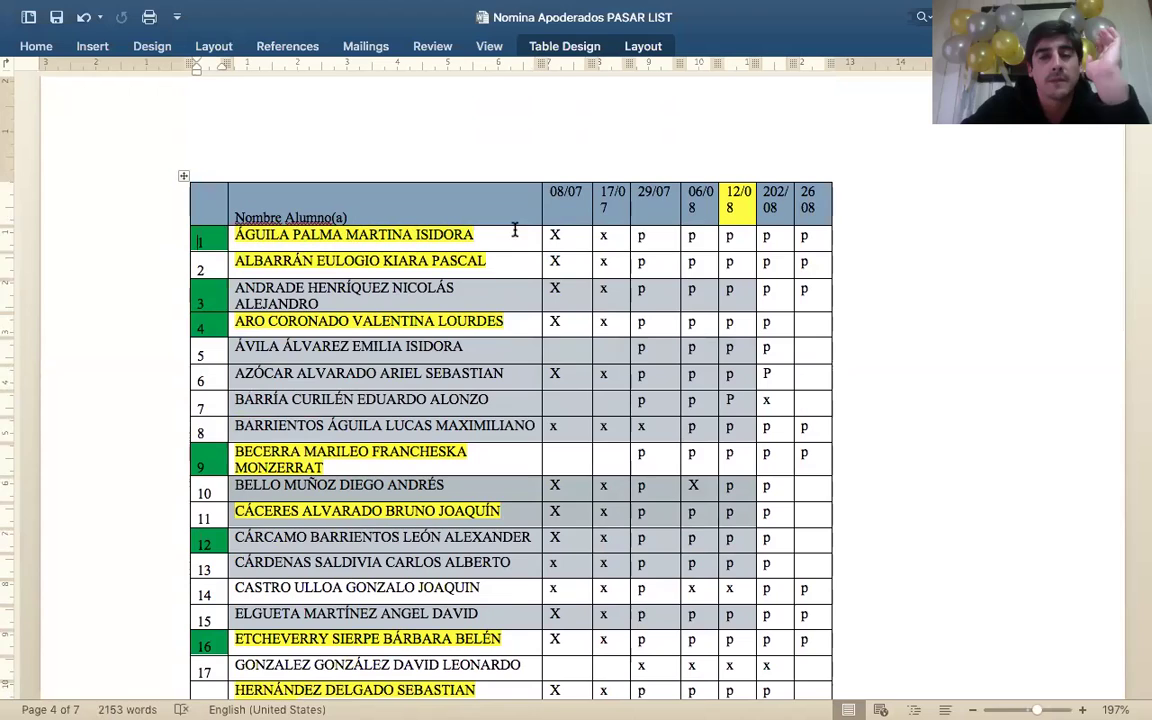
click(727, 235)
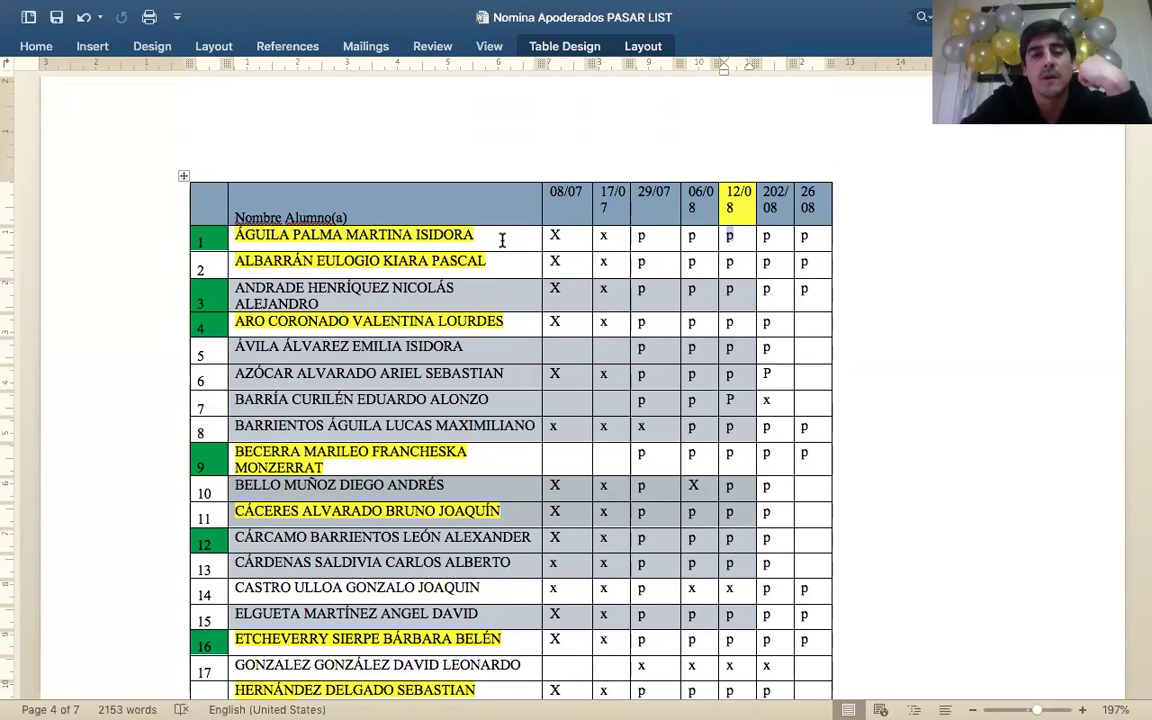
click(238, 238)
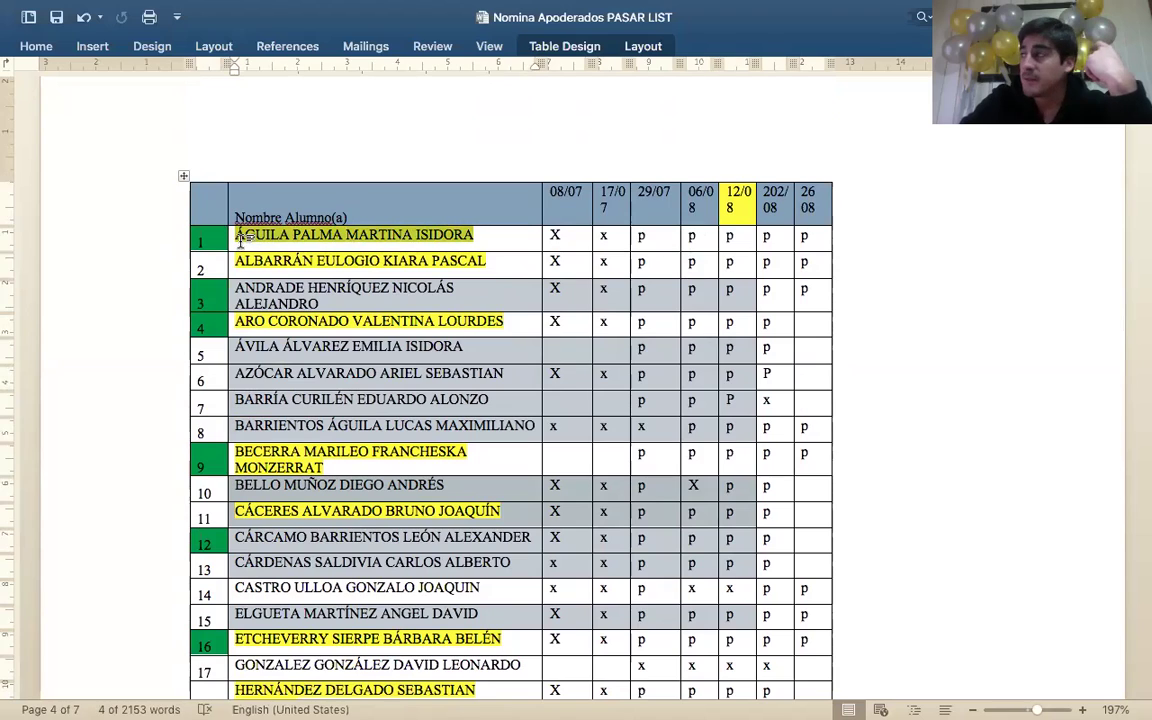
click(184, 240)
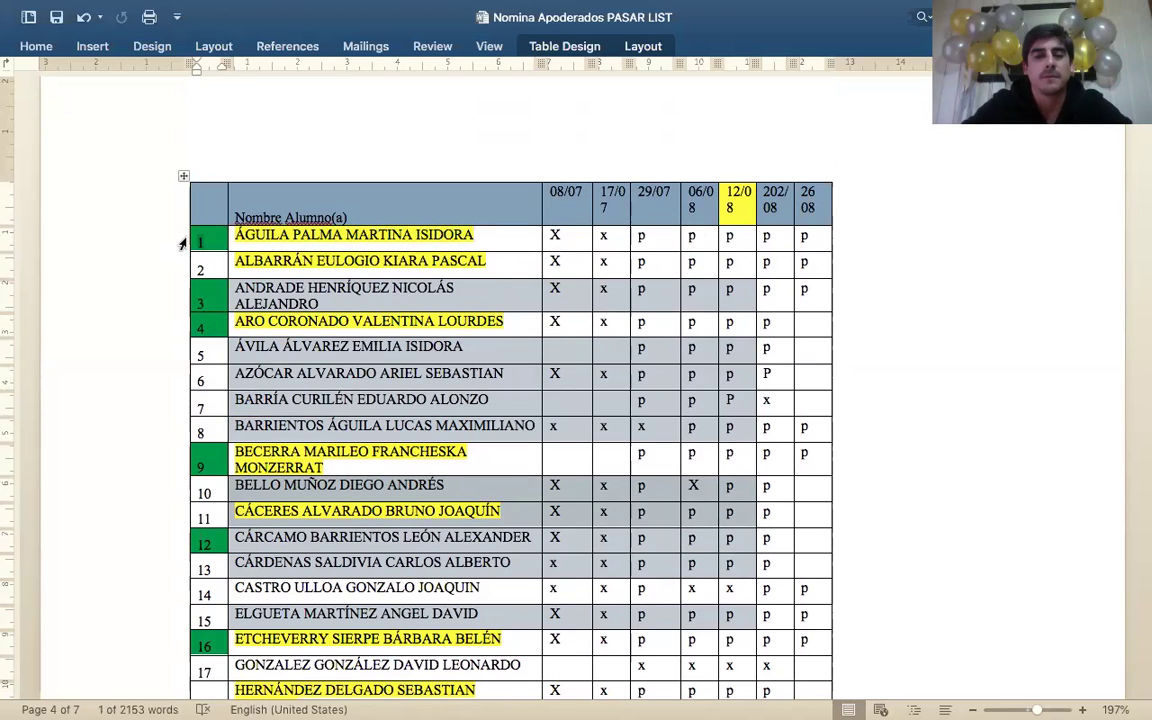
- Point out student 2 in the attendance list by selecting the name and the row number
drag(515, 257, 253, 268)
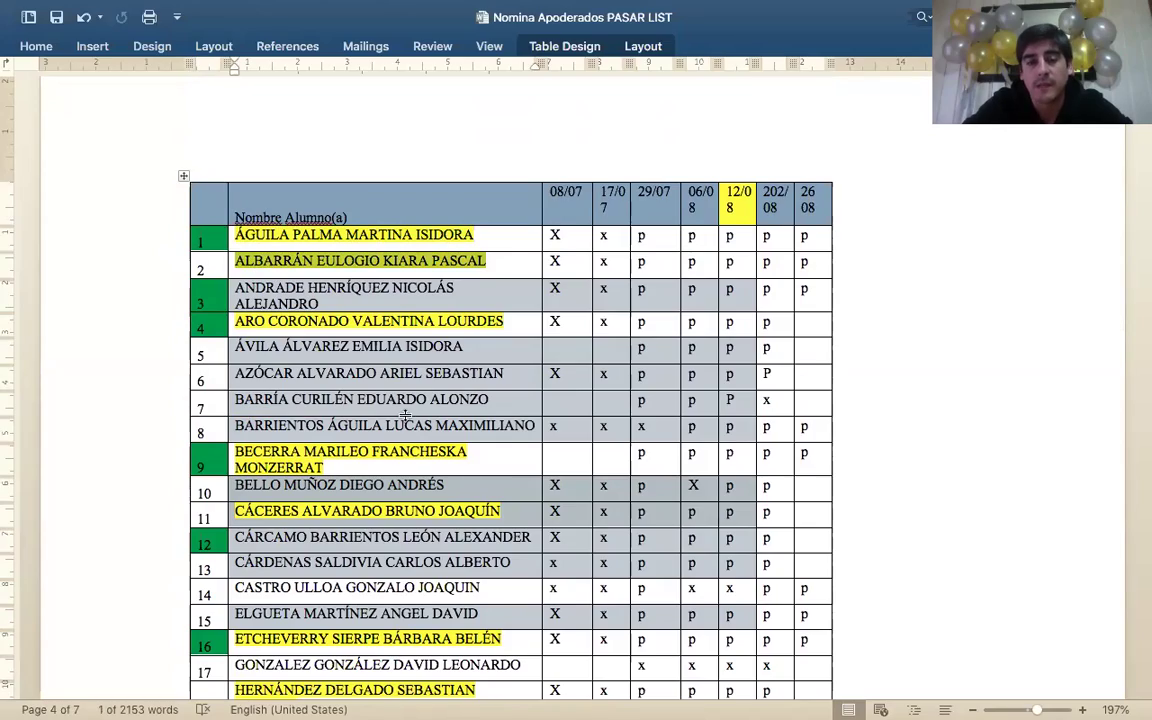
scroll(405, 415, down, 5)
scroll(405, 416, up, 5)
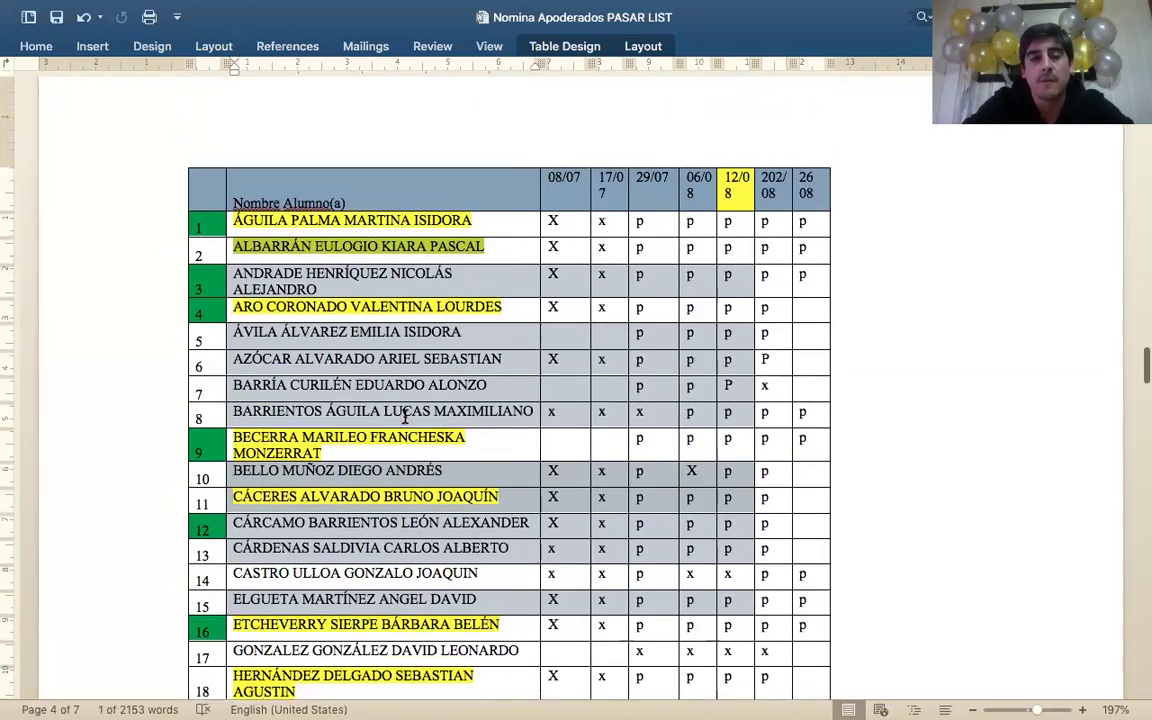
click(197, 250)
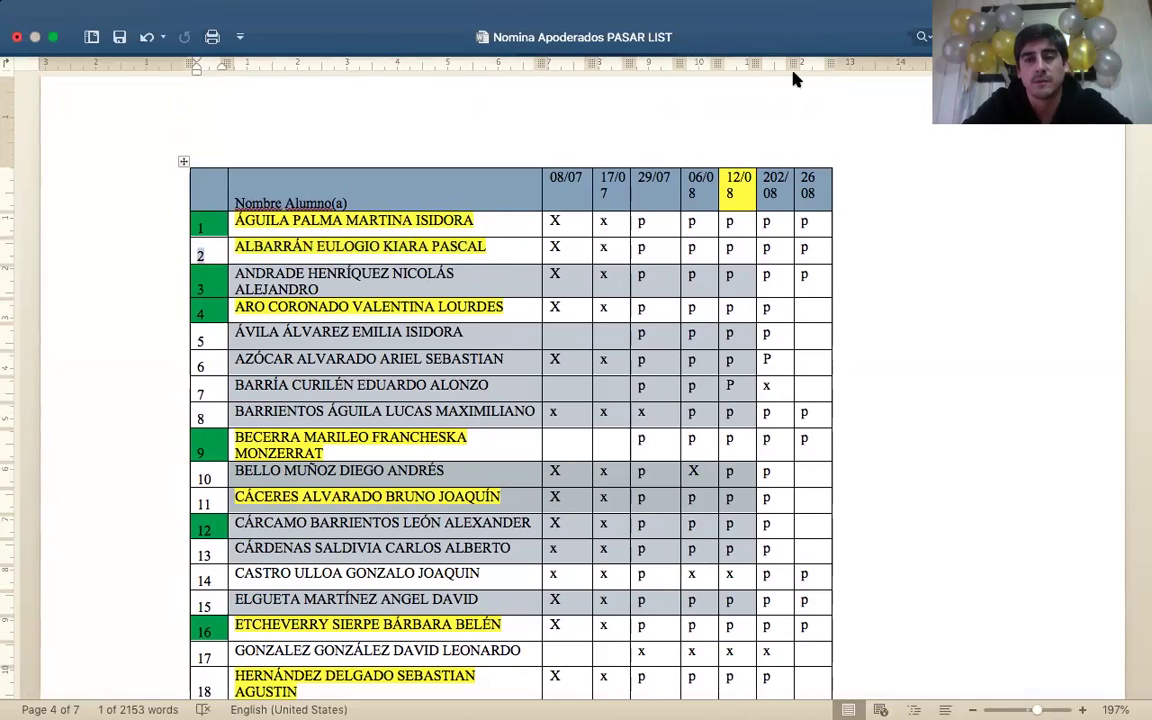
- Go further down the attendance list and point out student 10's row from the number through the 12/08 mark
scroll(535, 460, down, 1)
scroll(535, 461, down, 3)
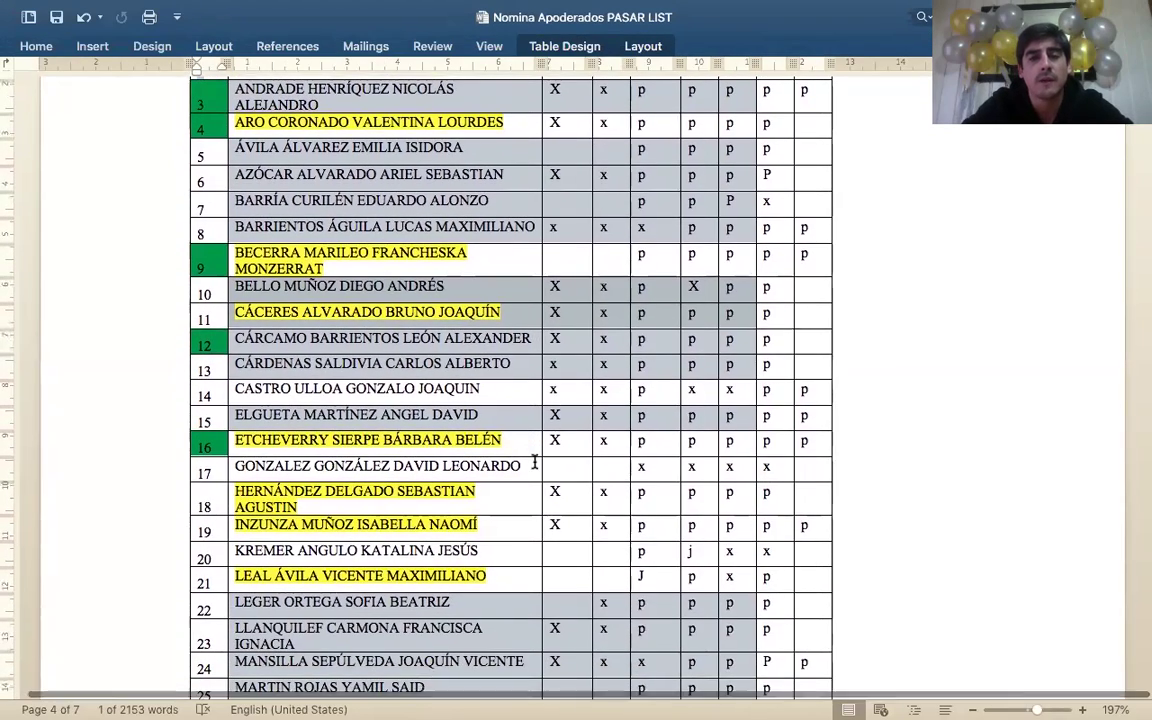
scroll(535, 461, down, 2)
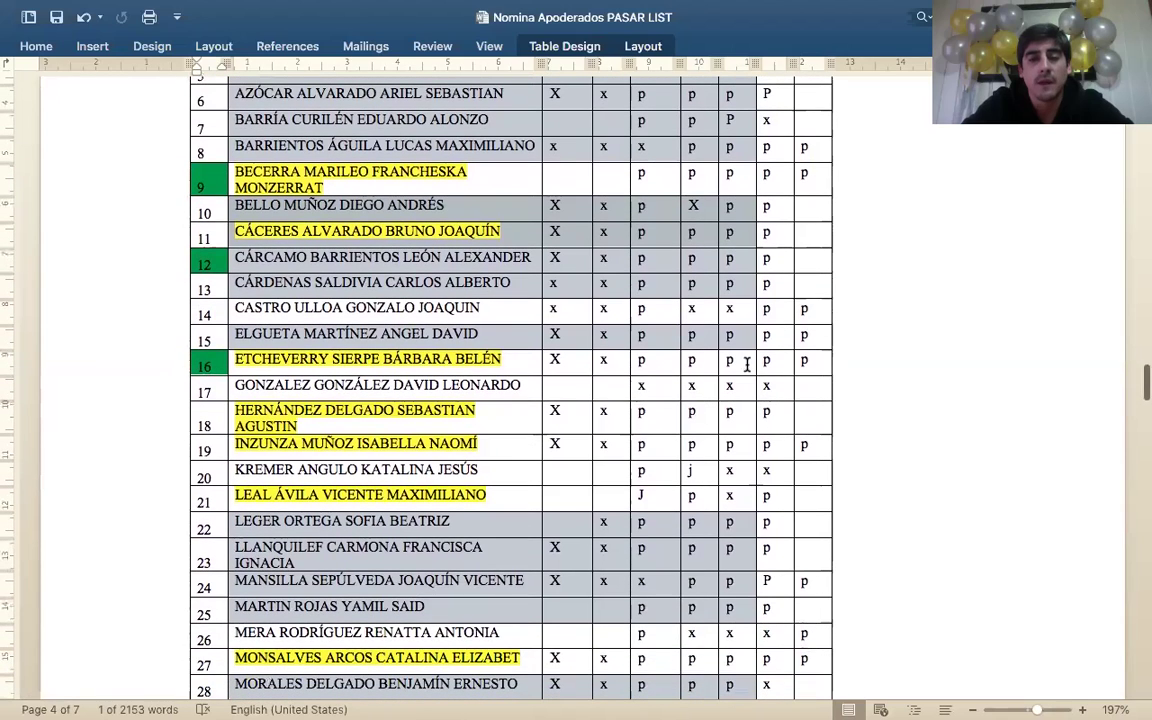
click(215, 210)
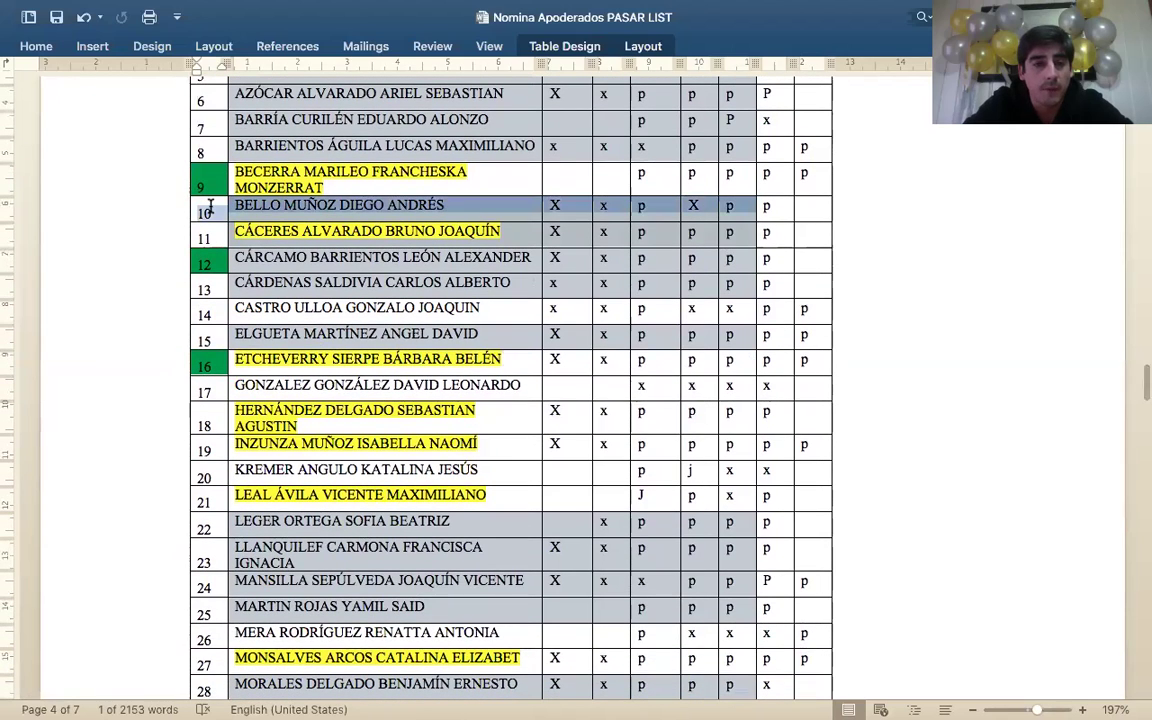
click(737, 206)
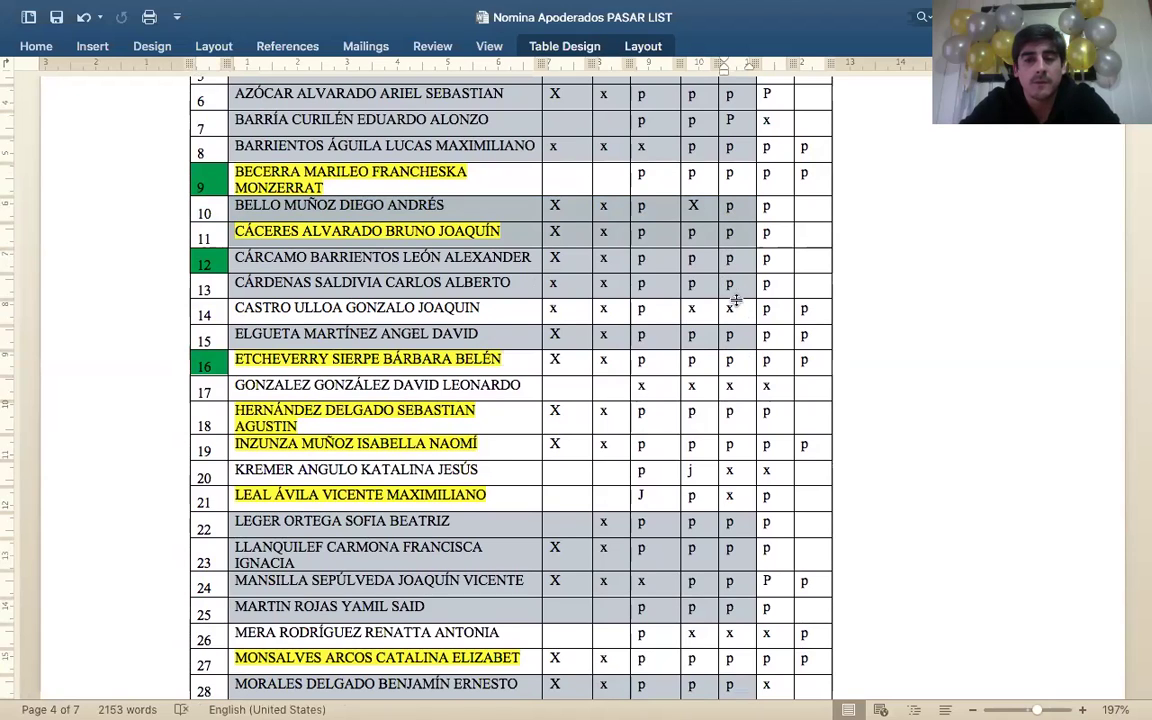
- Point out student 14's row through the 12/08 mark and its number and name, and clear the selection
drag(737, 310, 182, 306)
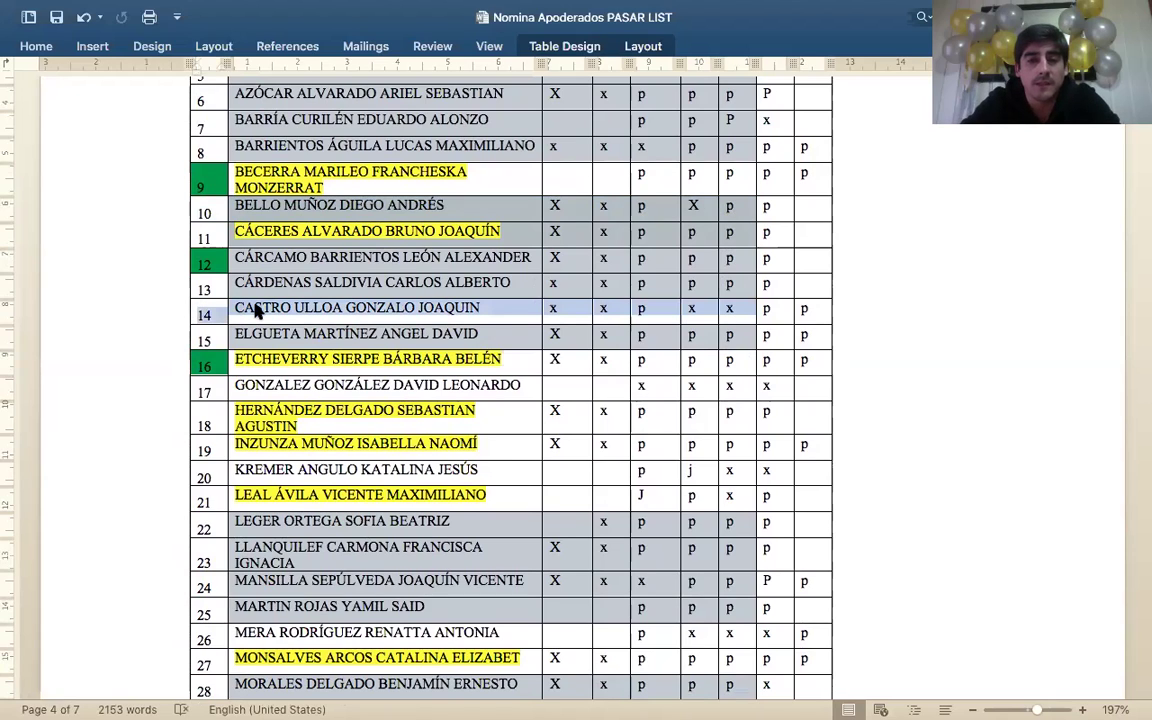
click(735, 310)
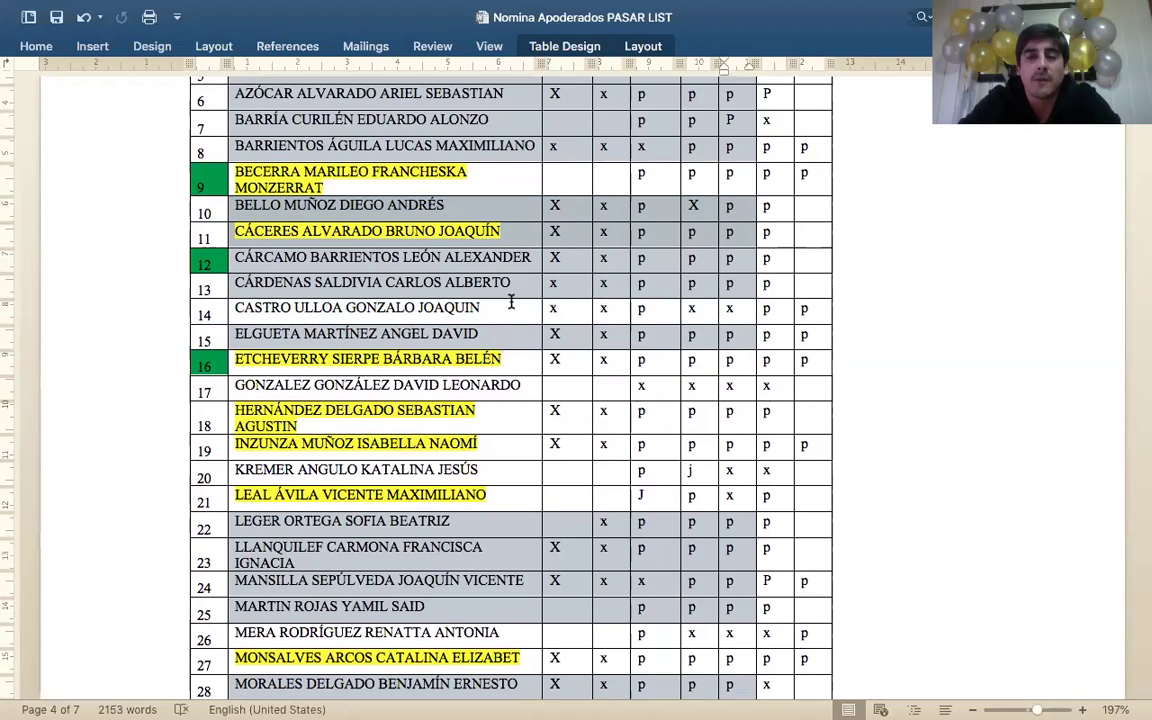
drag(505, 311, 189, 318)
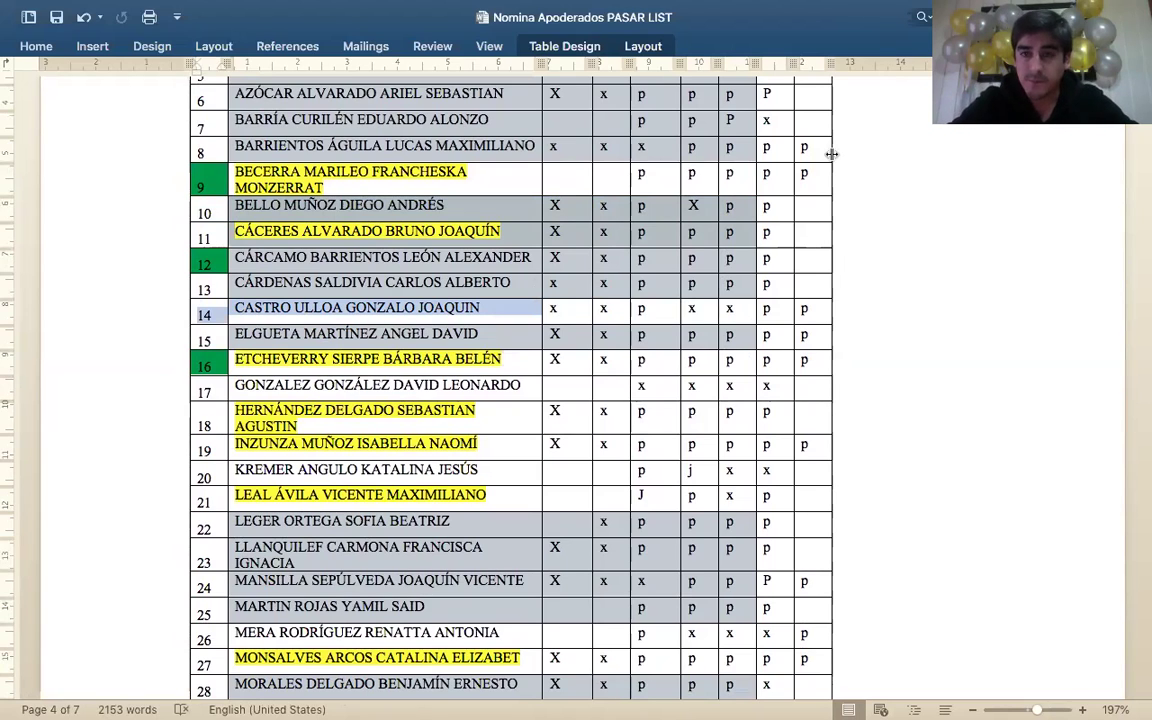
click(959, 245)
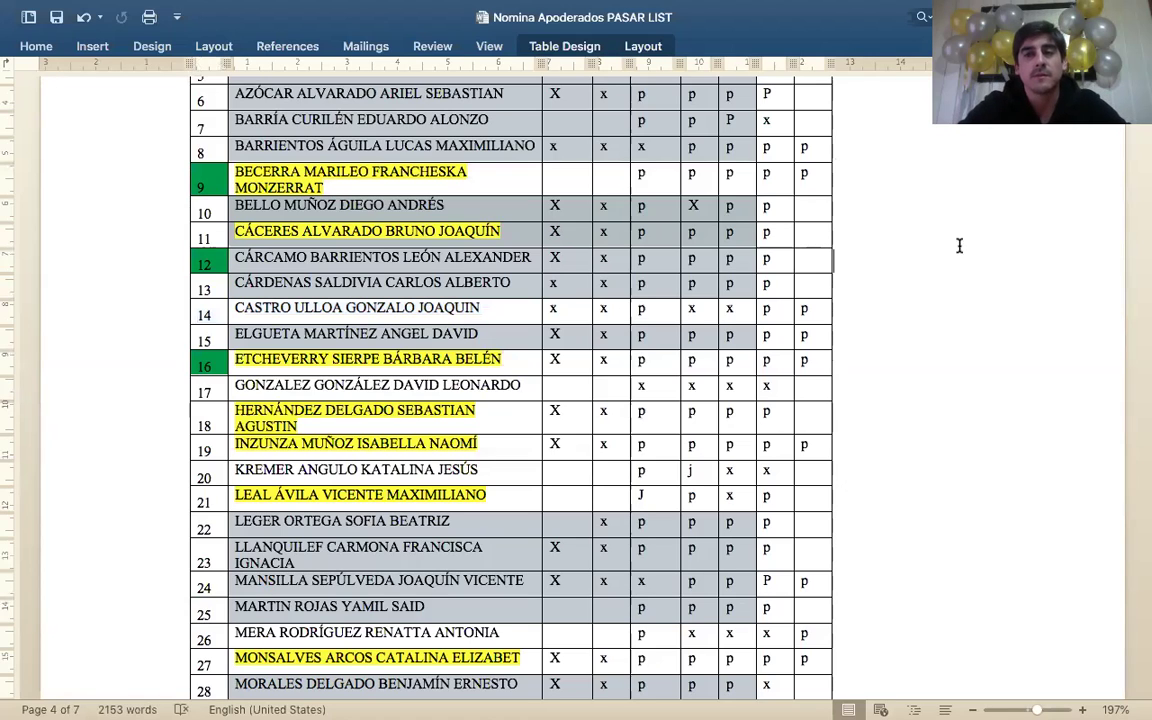
- Stop sharing the attendance document and share the browser with the Google Classroom classwork page
mouse_move(770, 8)
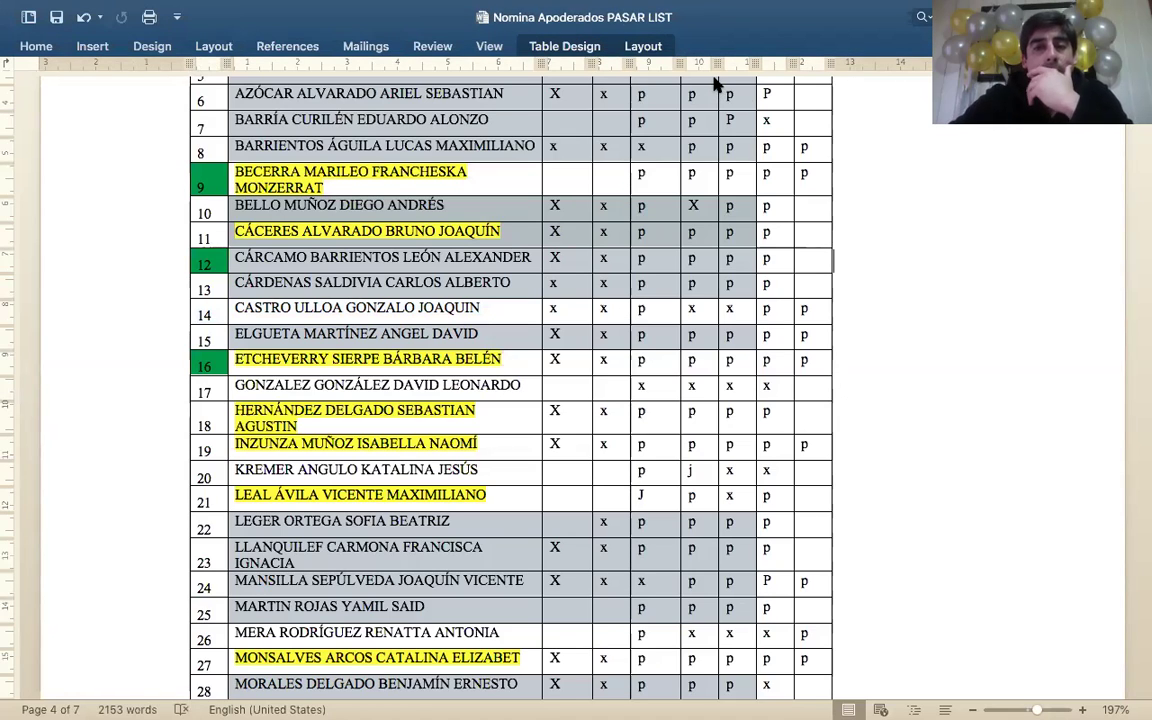
key(super+shift+s)
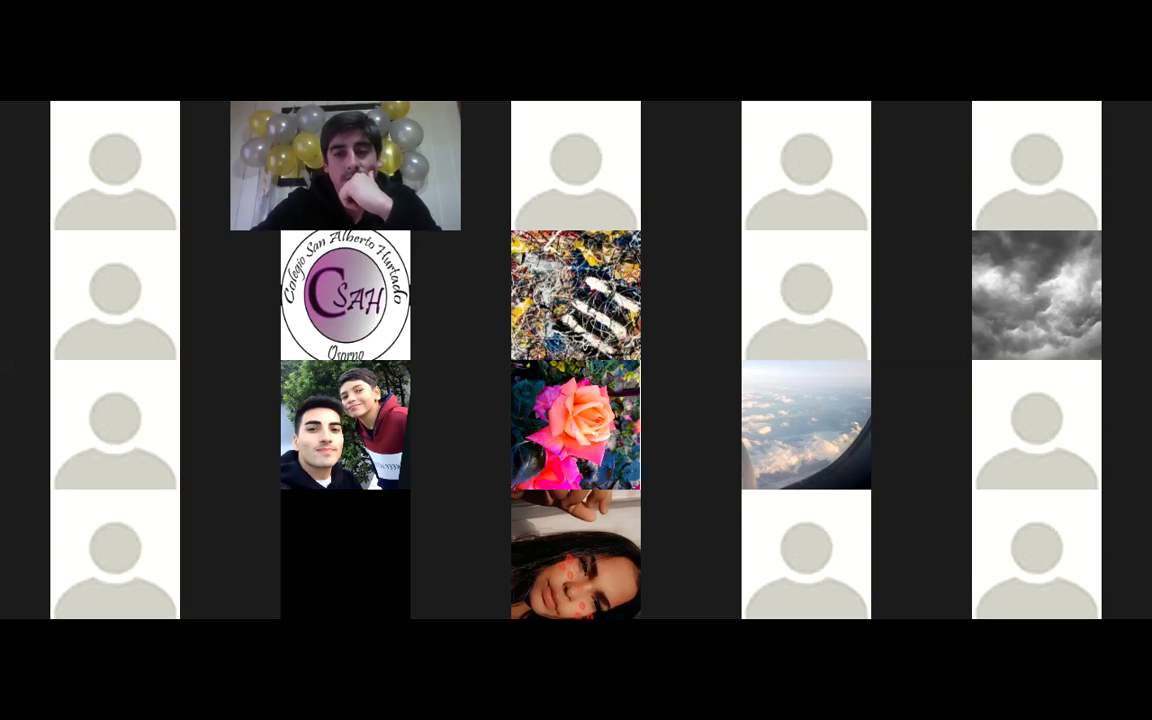
key(super+shift+s)
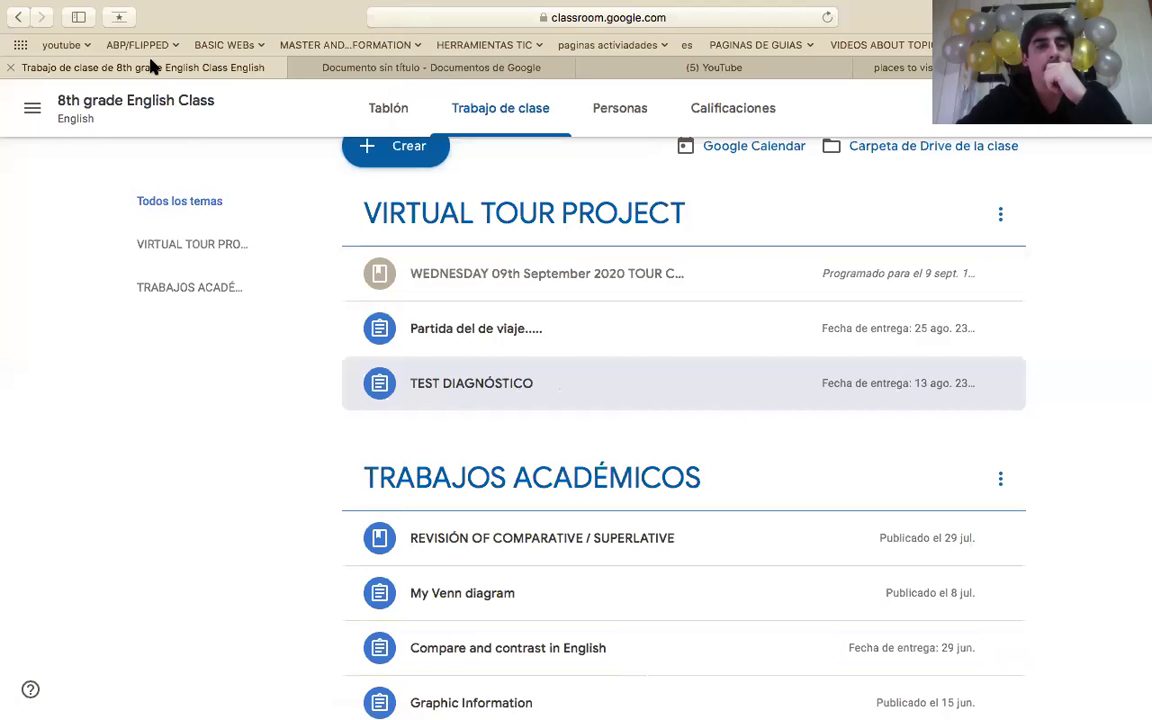
- Look through the untitled Google document and the classwork page, and bring up the "places to visit 8th grade" document
click(334, 69)
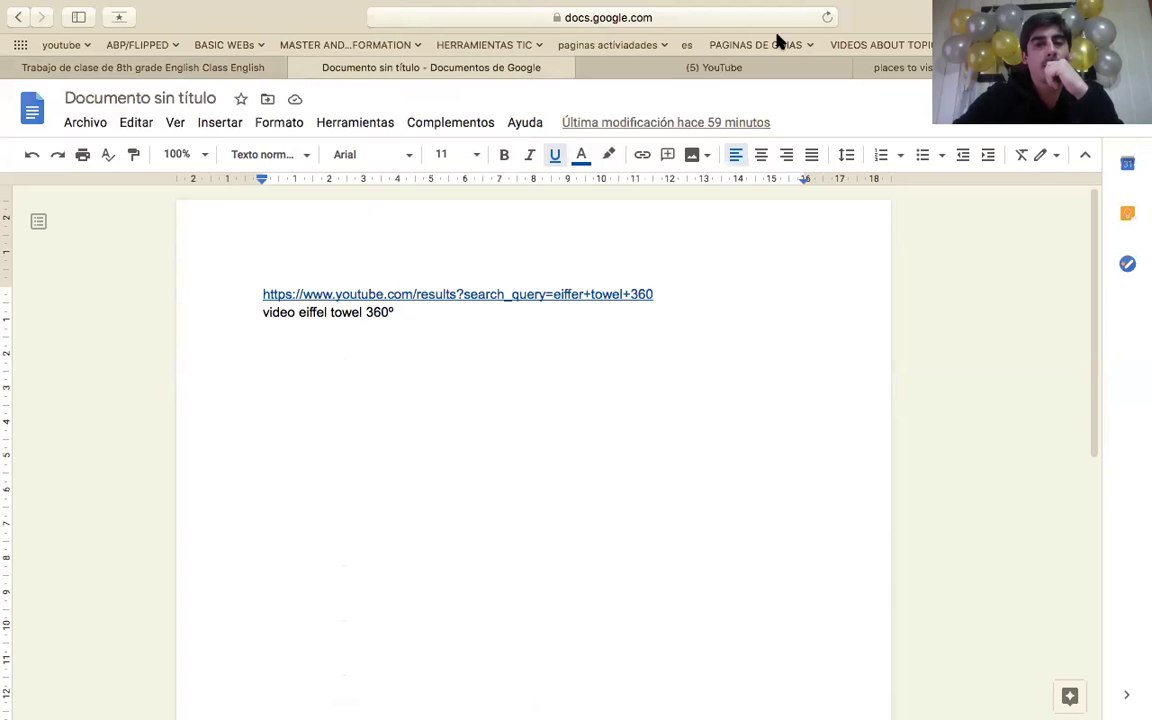
click(810, 66)
click(92, 66)
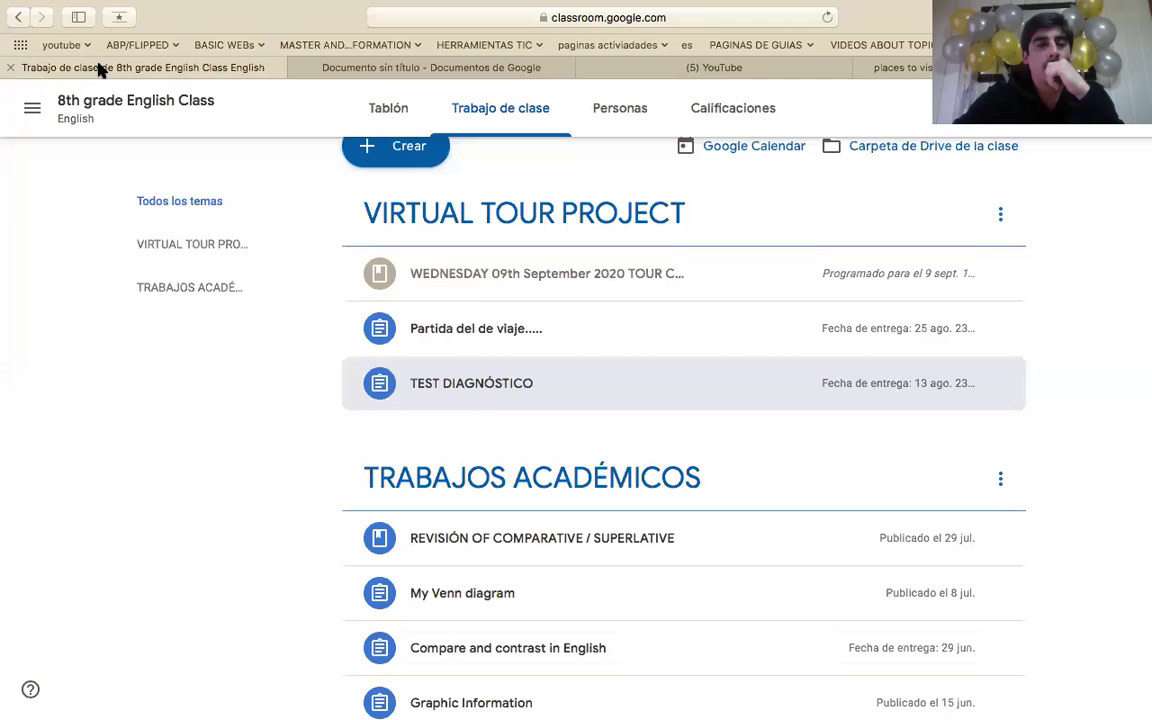
click(900, 87)
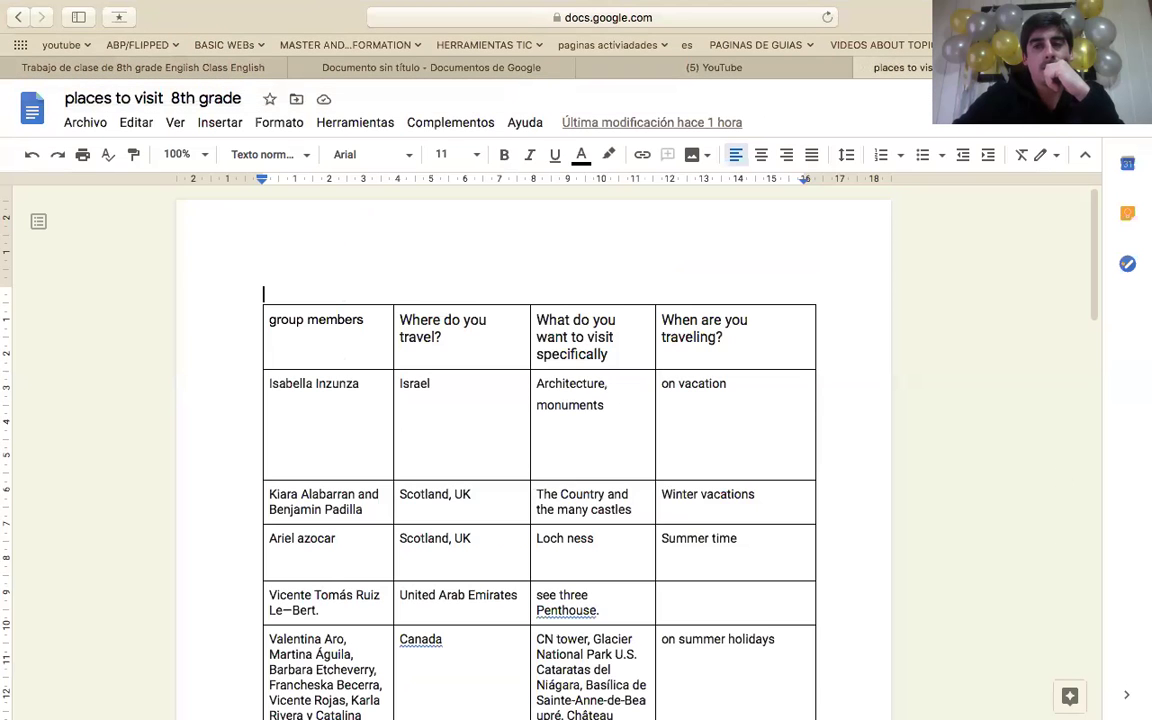
- Load Google Jamboard in a new browser tab and open the "PLACES TO VISIT..." jam
key(super+t)
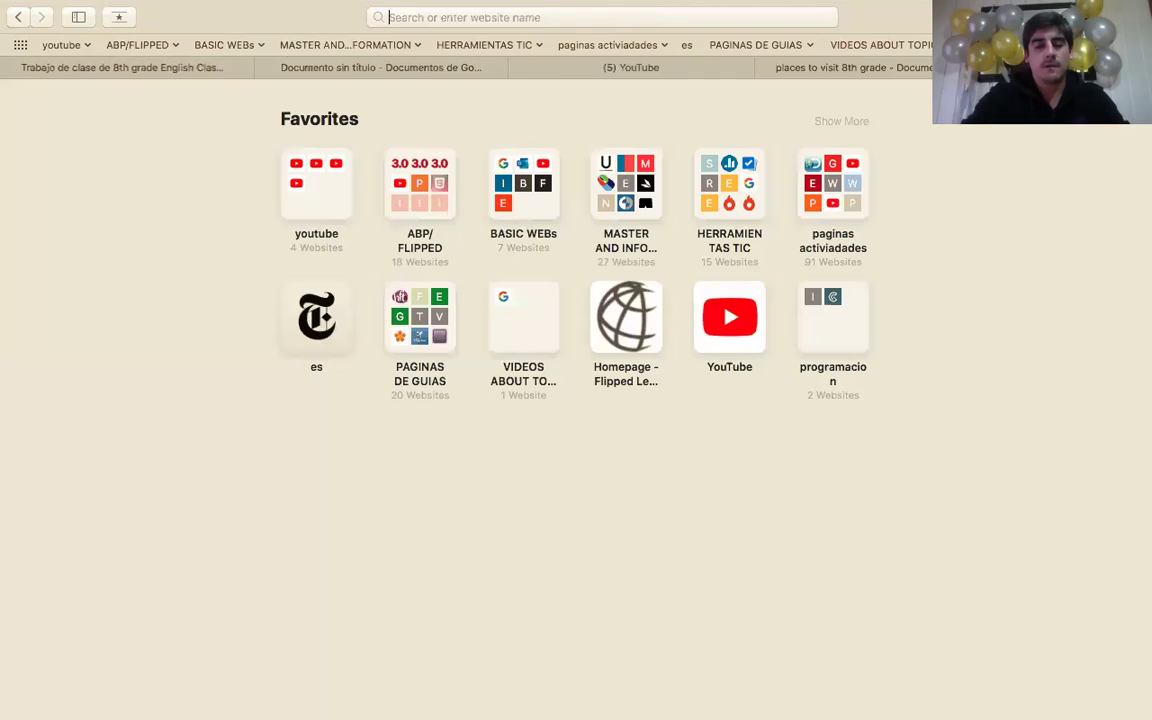
text(j)
key(Return)
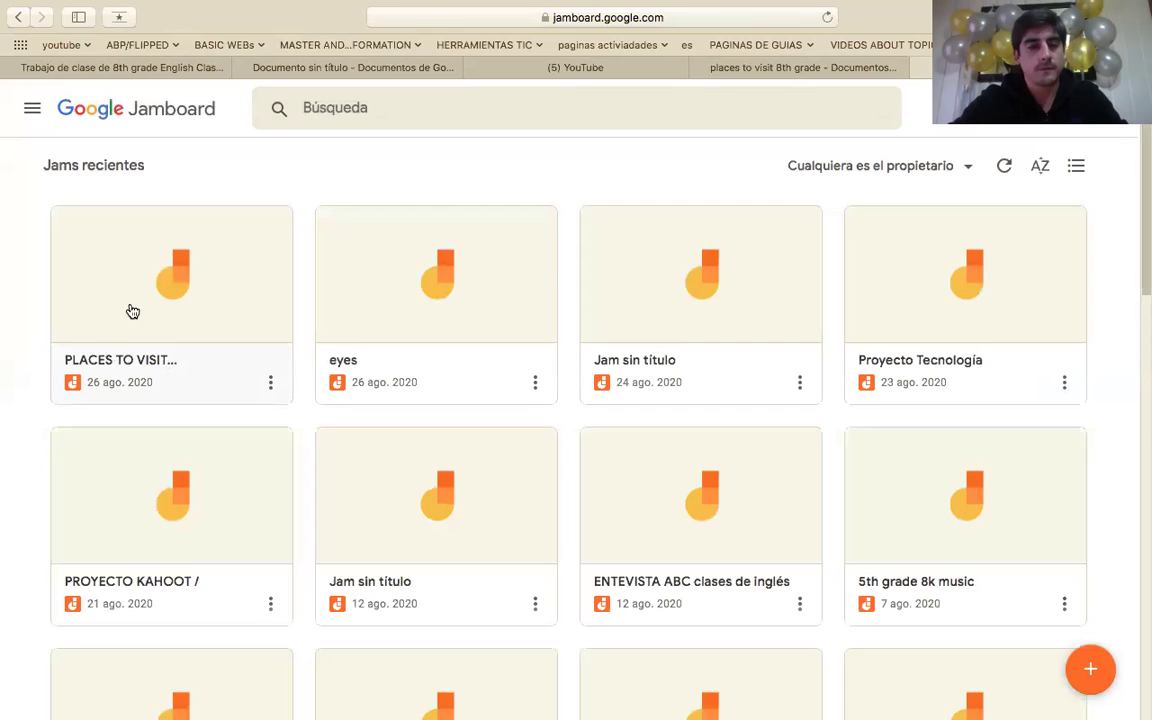
click(903, 560)
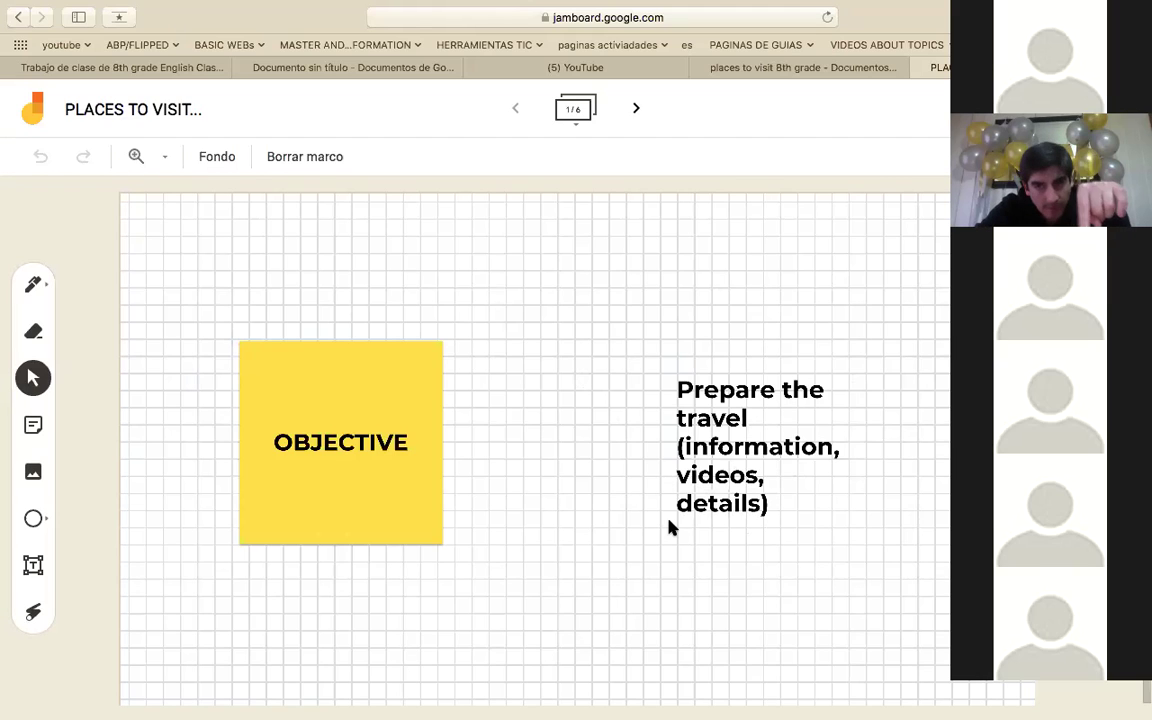
- Advance the jam to its second frame of destination notes, and switch to the "places to visit 8th grade" document
click(636, 110)
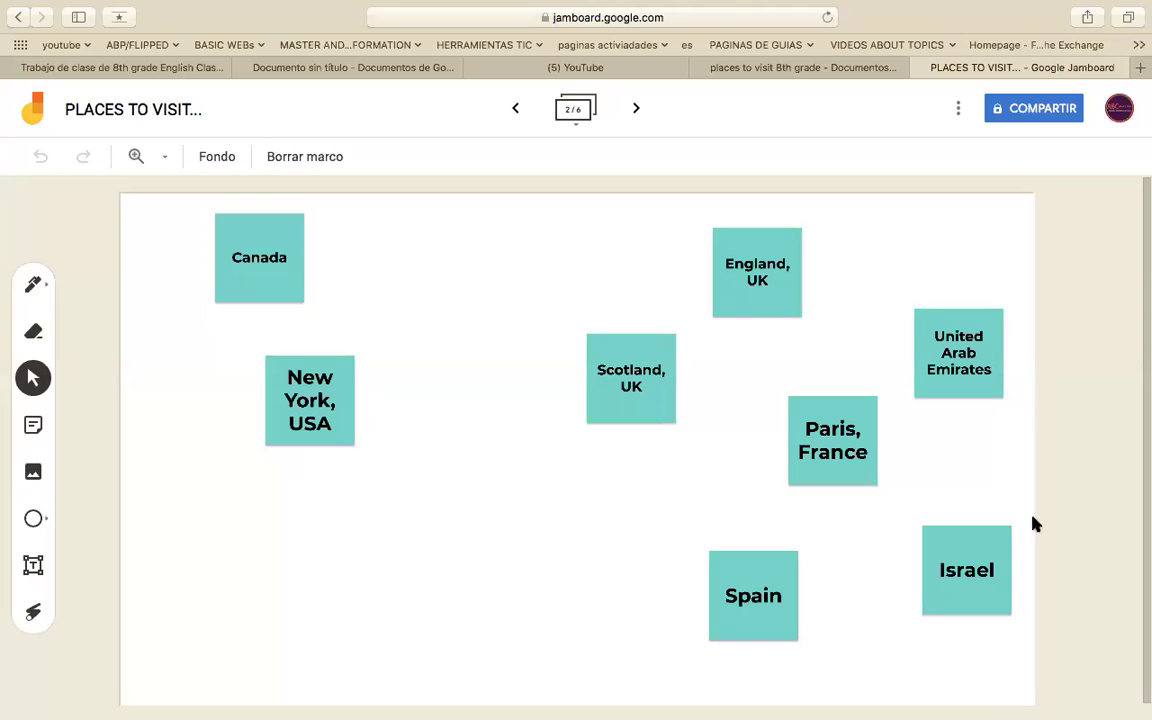
mouse_move(901, 8)
click(803, 70)
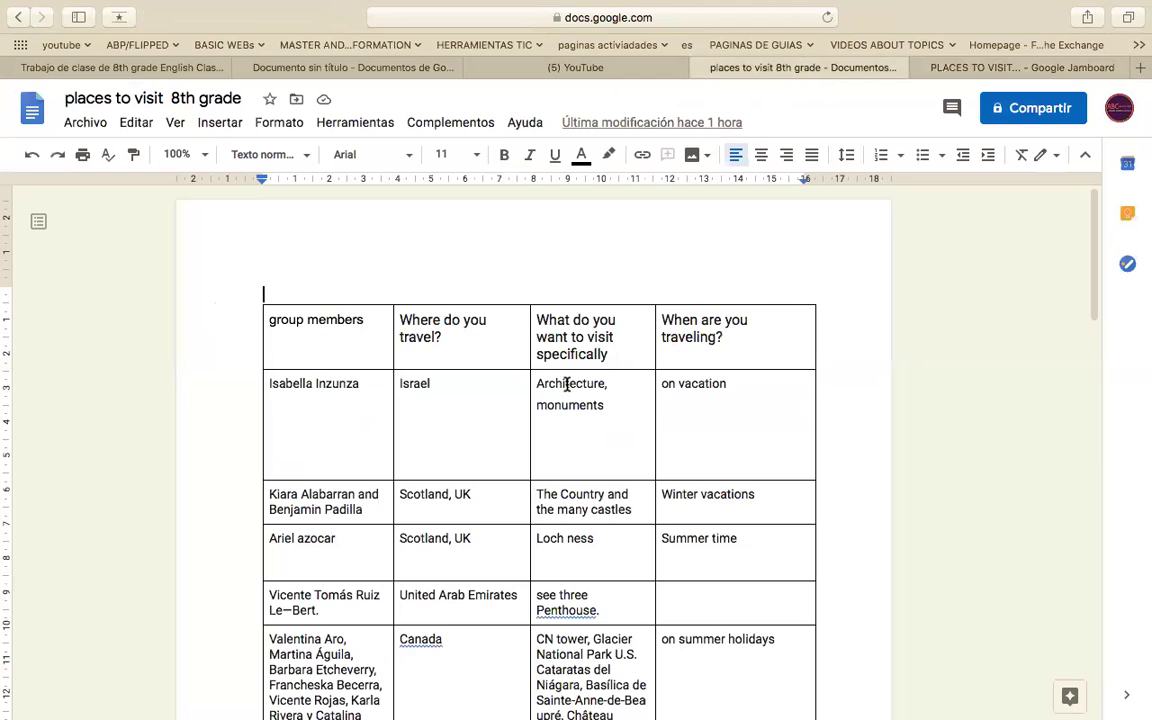
- Highlight the group members and destination in the Israel row, both Scotland, UK rows and the United Arab Emirates row, one after another
scroll(567, 384, down, 3)
drag(272, 287, 462, 287)
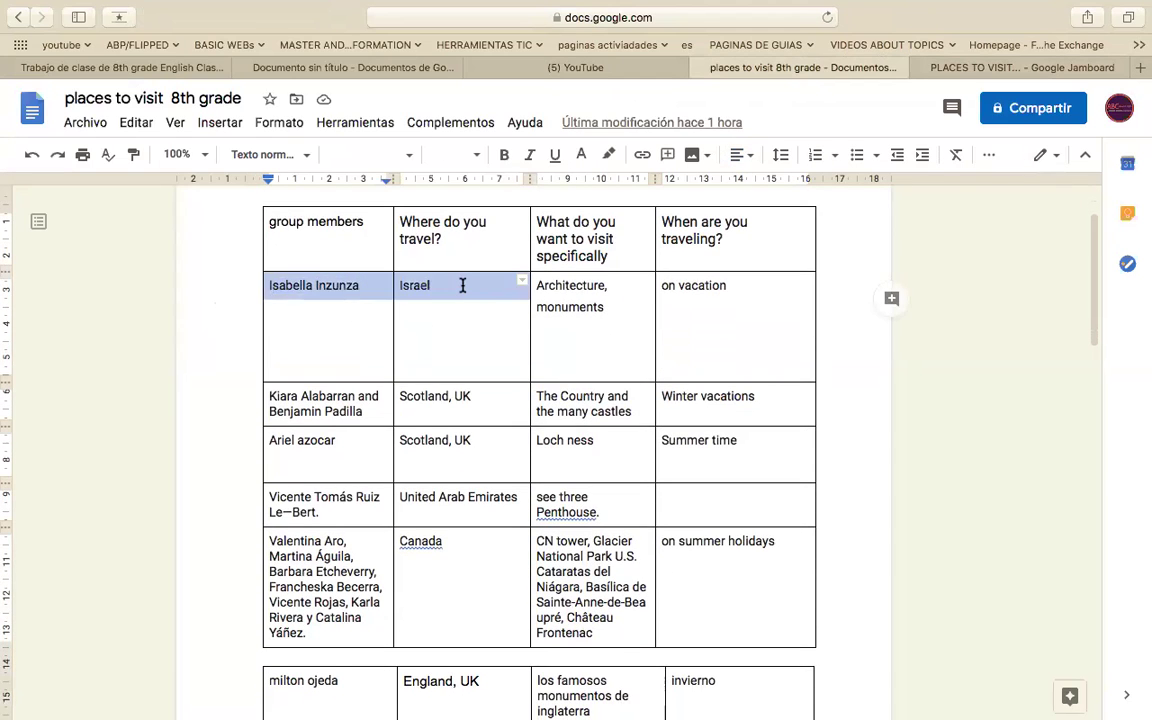
scroll(462, 286, down, 3)
drag(266, 270, 431, 268)
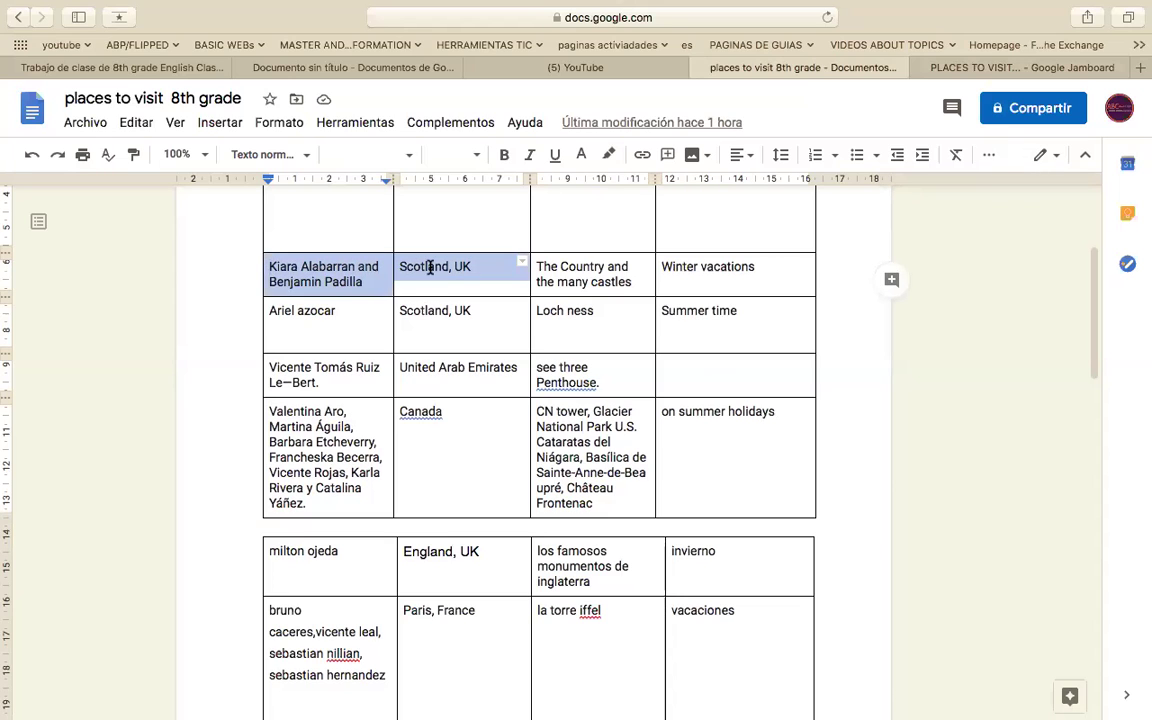
drag(277, 315, 460, 314)
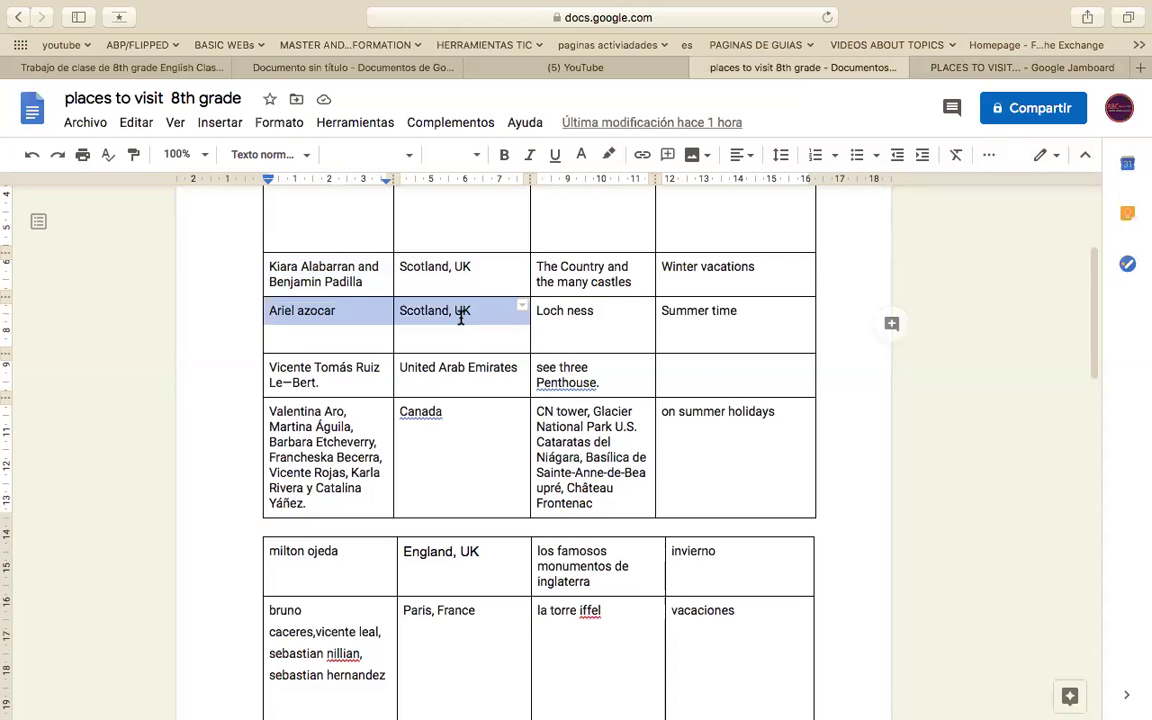
scroll(460, 316, down, 2)
drag(272, 262, 449, 260)
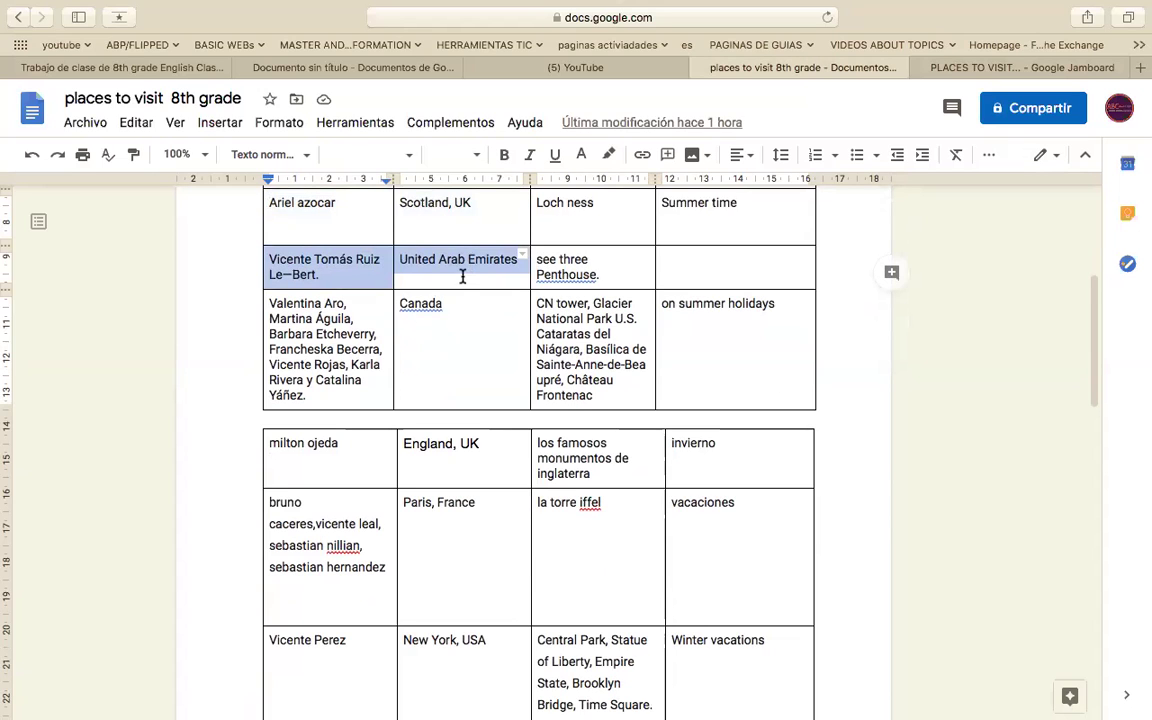
- Point out the group members and destinations in the Canada, England, UK and first Paris, France rows, and clear the selection
scroll(462, 277, down, 2)
drag(270, 229, 365, 306)
click(458, 242)
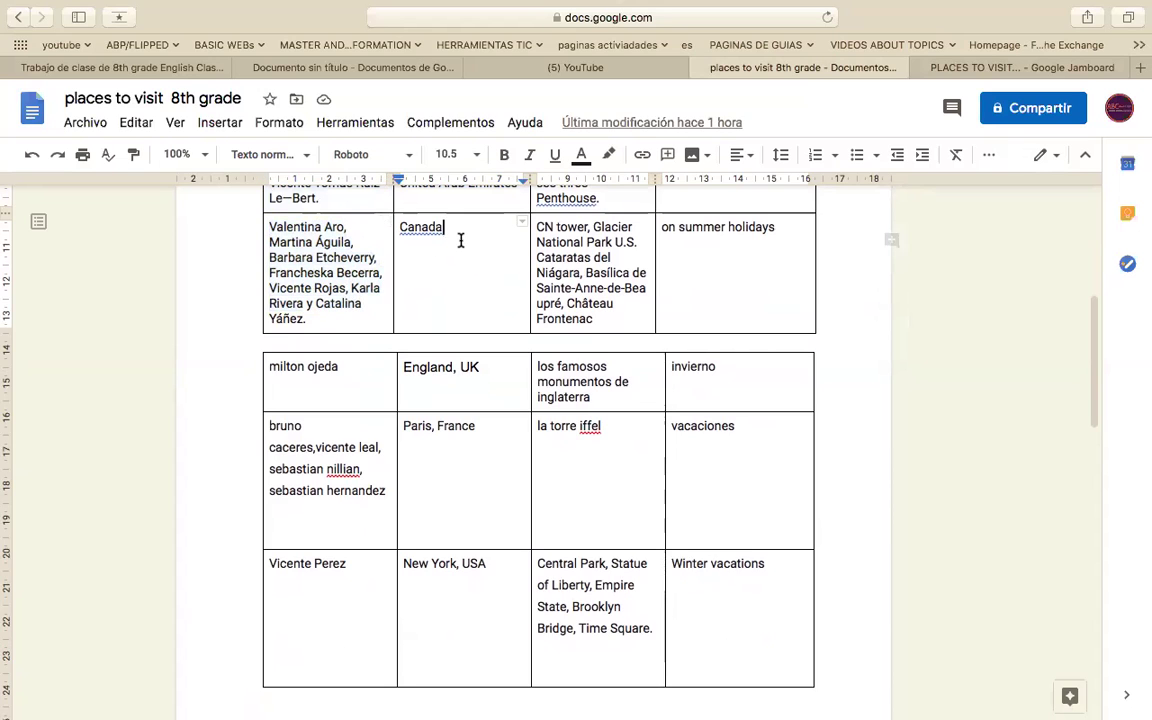
scroll(460, 240, down, 1)
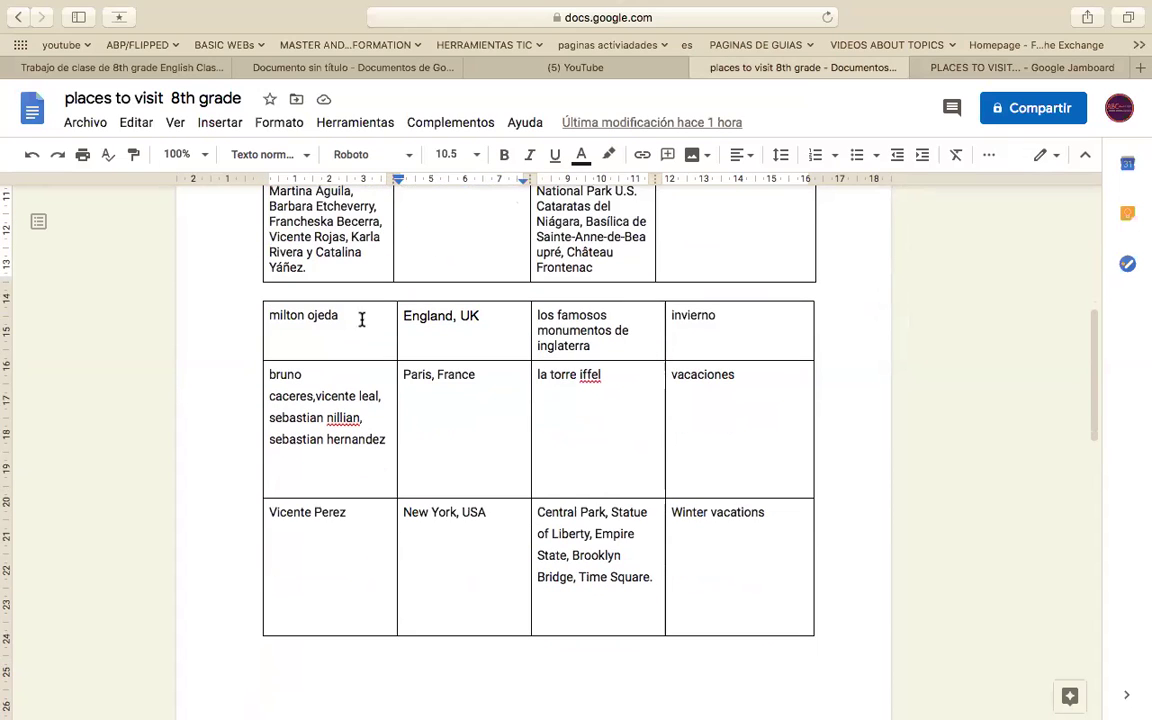
drag(391, 319, 283, 316)
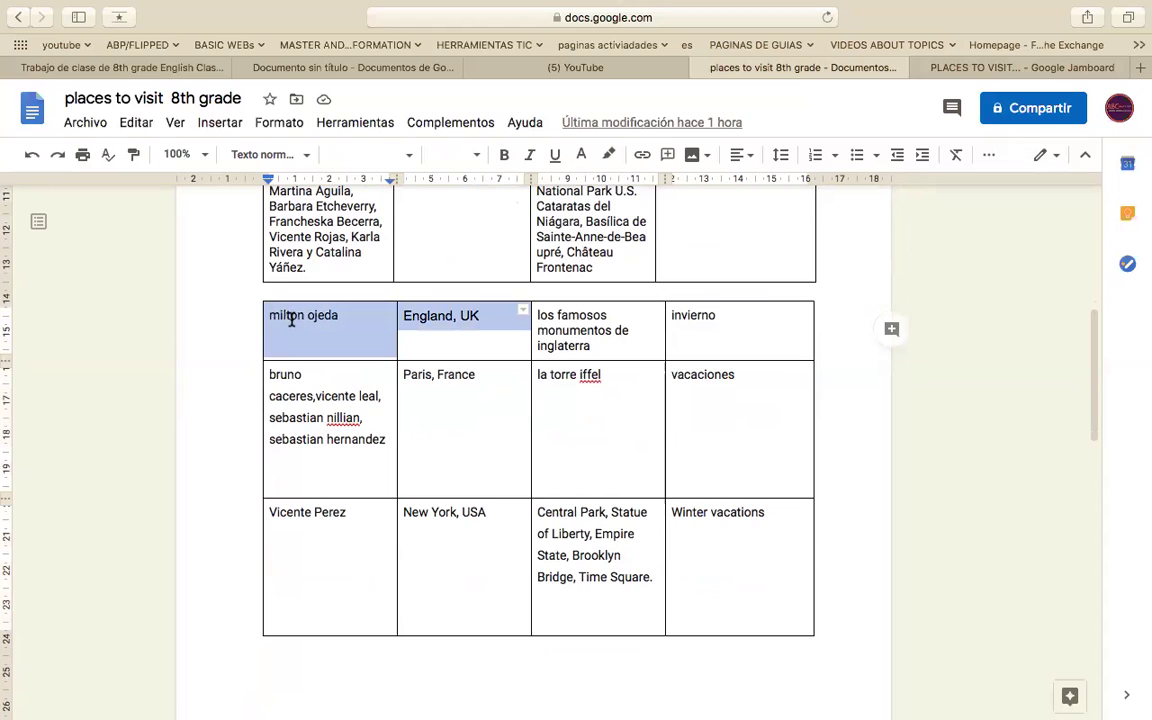
drag(433, 413, 380, 386)
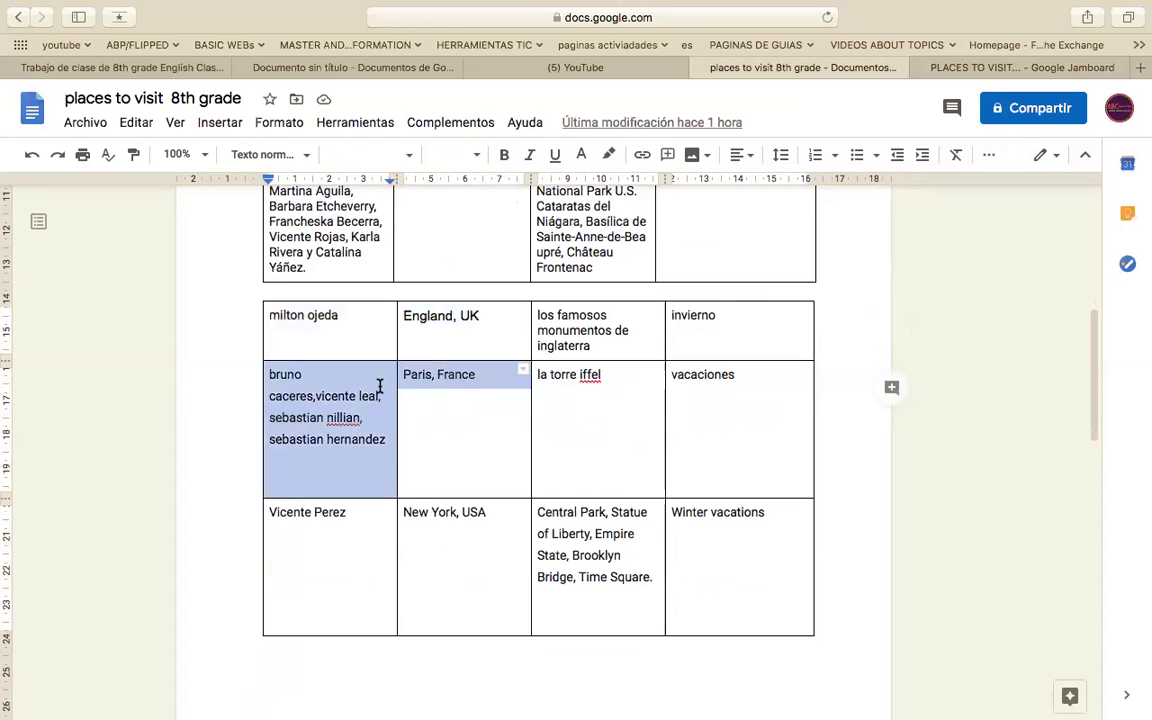
click(300, 376)
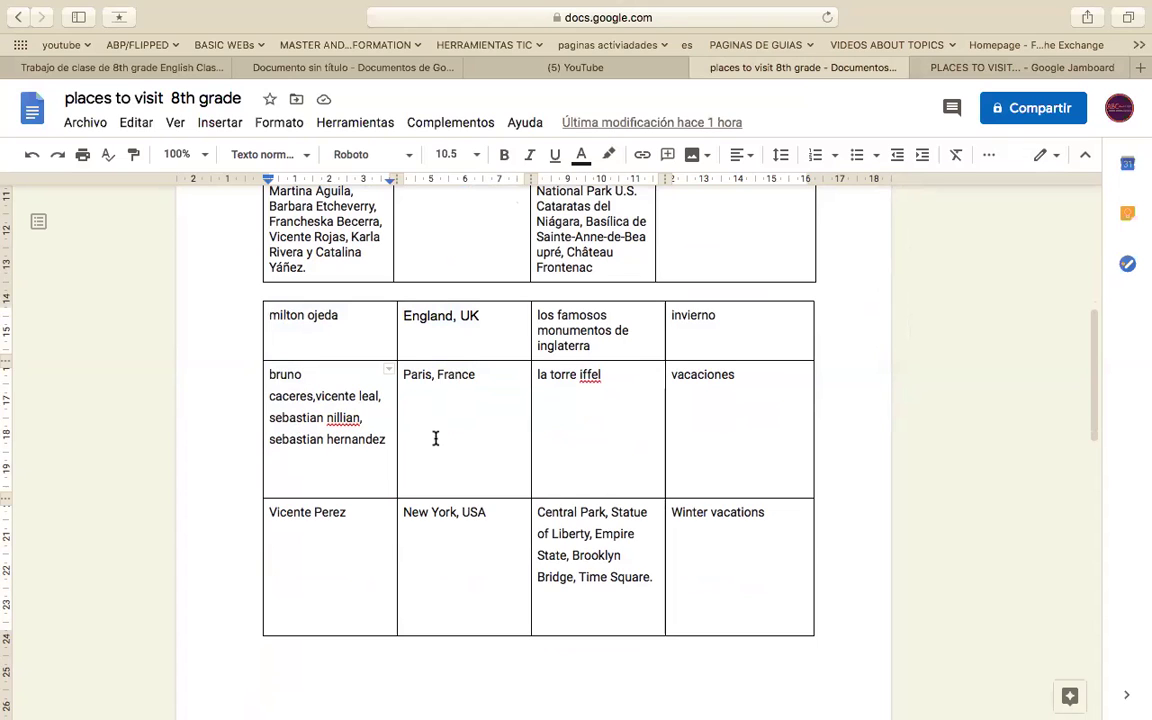
- Highlight the student and destination in the New York, USA row, and clear the selection
scroll(435, 438, down, 4)
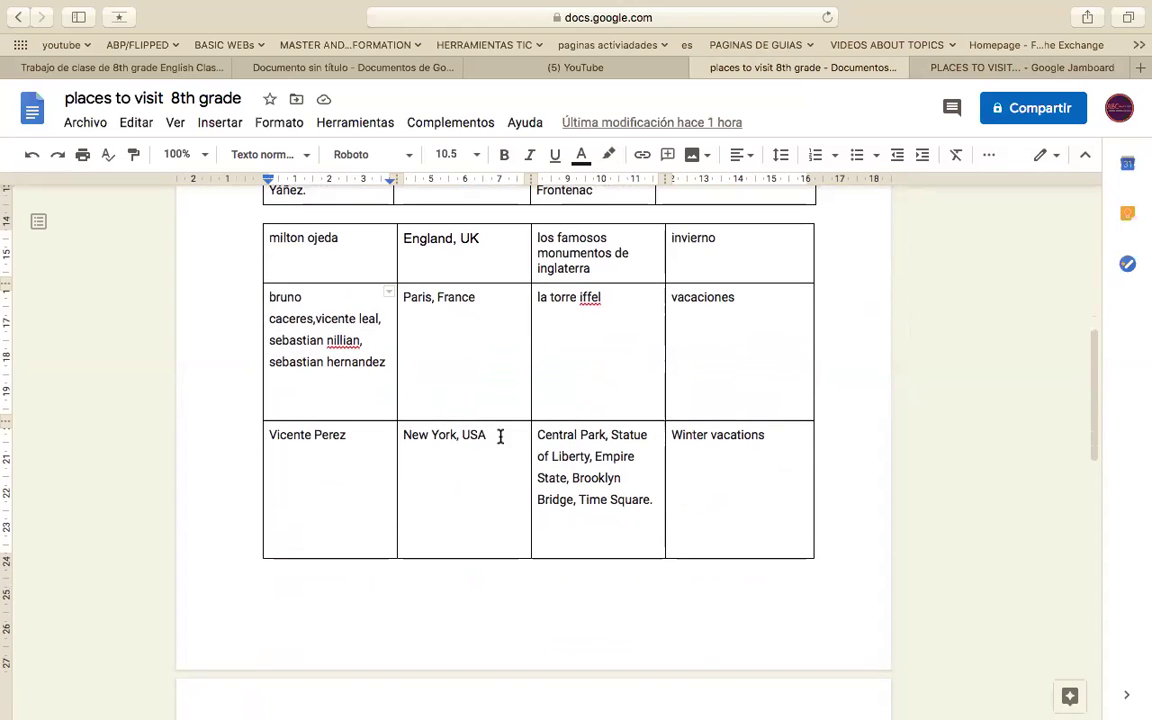
double_click(476, 435)
drag(302, 435, 286, 435)
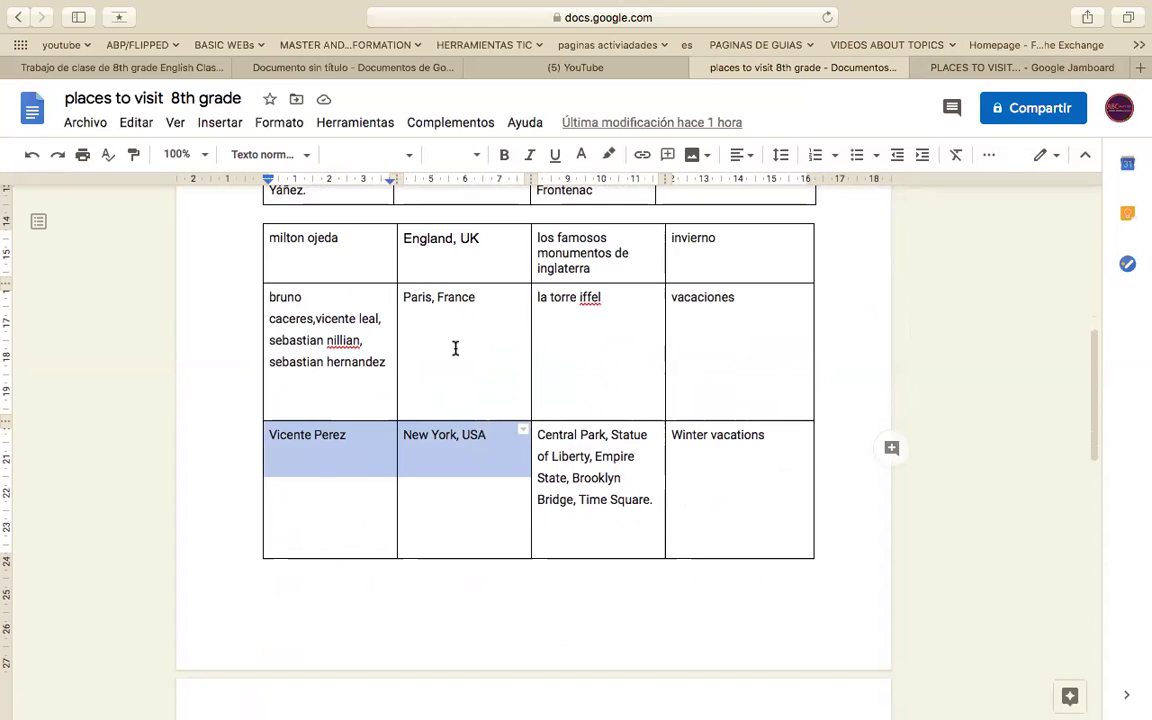
click(455, 348)
- Point out the Paris, France row on the second page and highlight the matching Paris, France row on the first page
scroll(455, 348, down, 10)
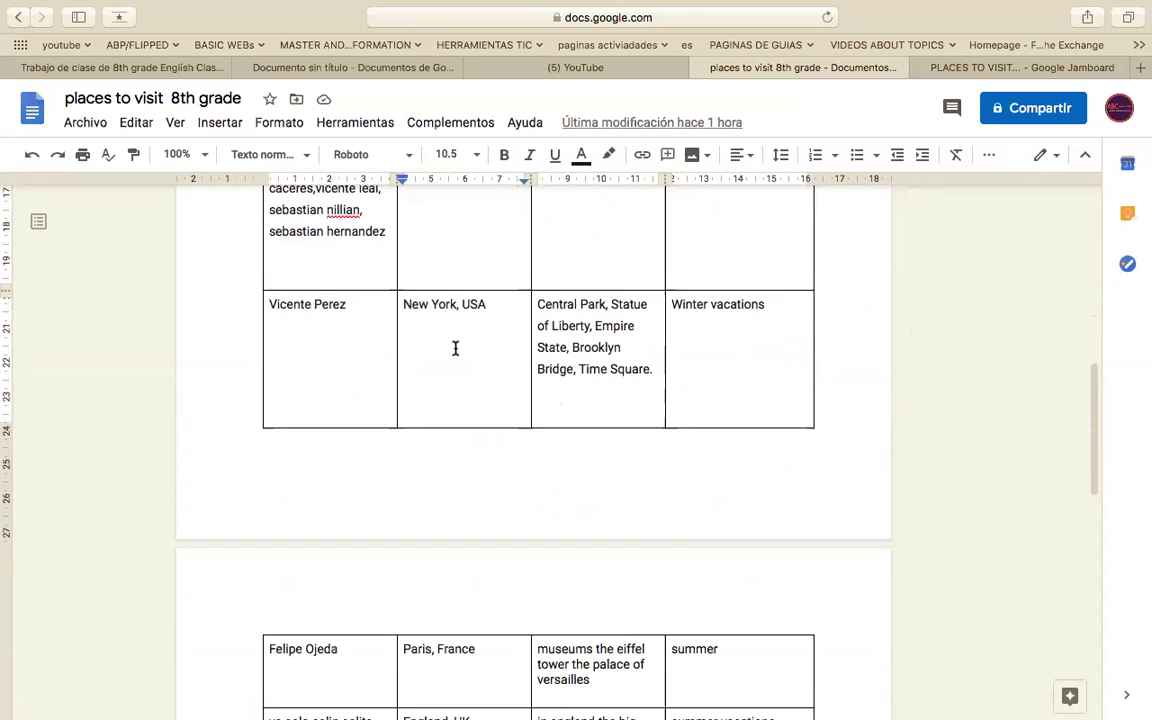
drag(500, 296, 215, 294)
click(458, 303)
scroll(460, 308, up, 5)
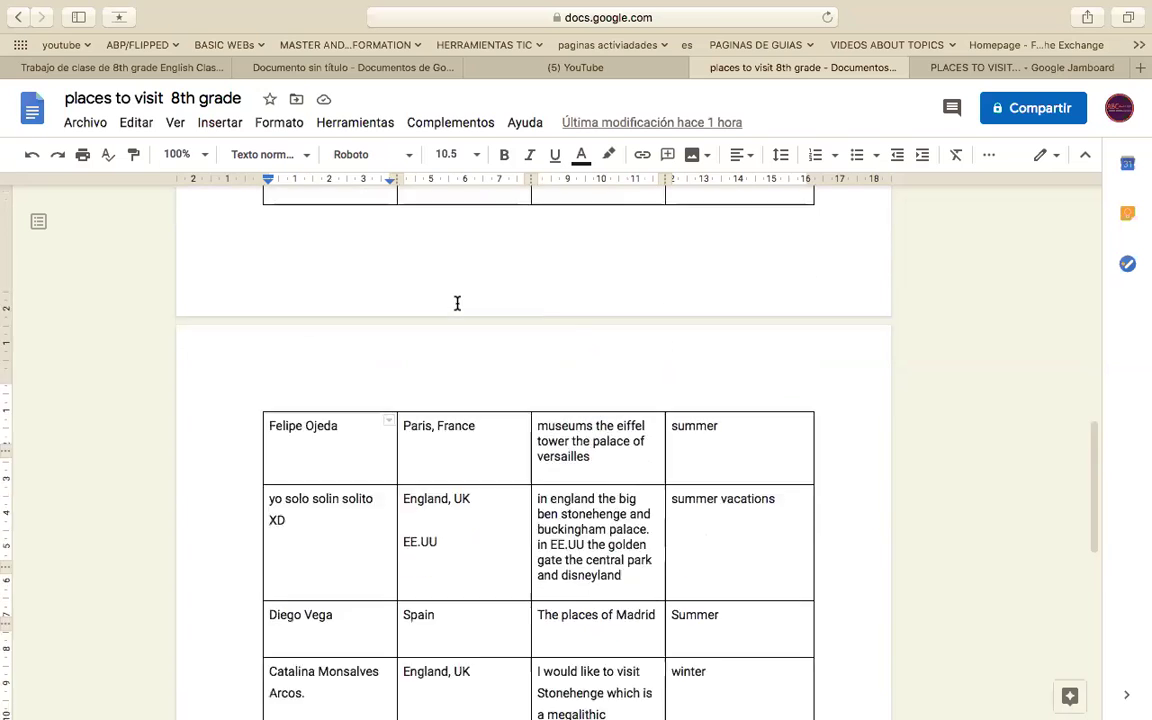
drag(489, 311, 308, 311)
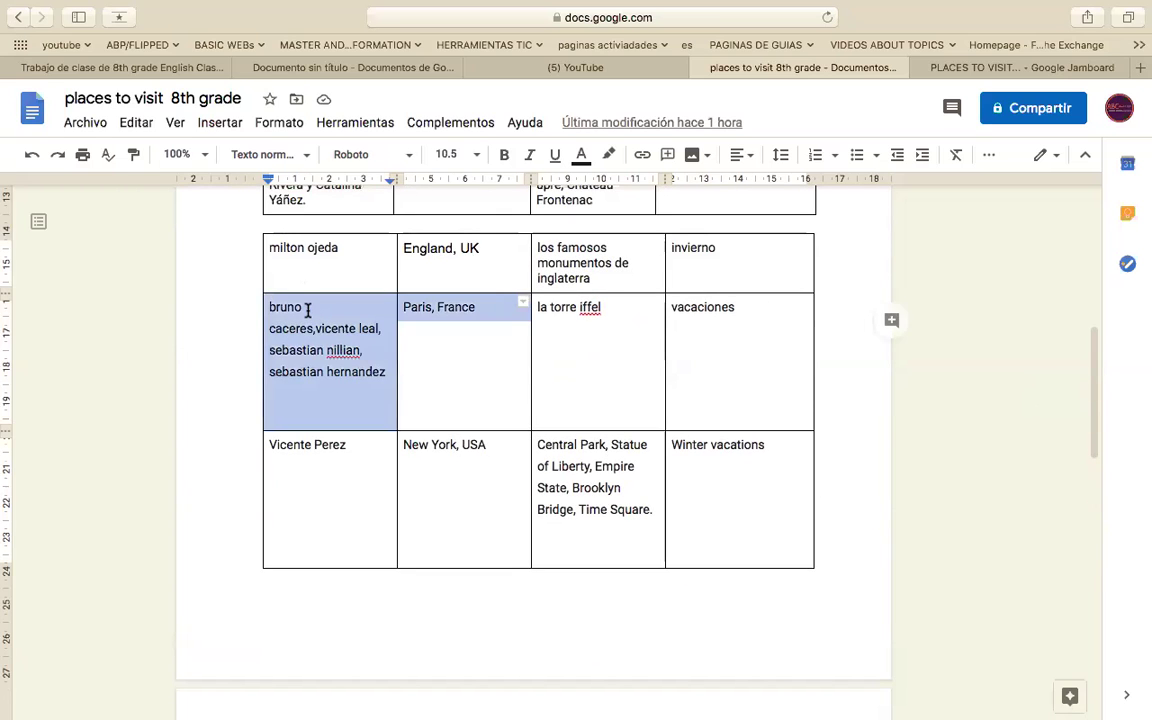
- Highlight the nickname entered as group member in the "England, UK / EE.UU" row, and both of its destinations
scroll(308, 311, down, 5)
drag(496, 311, 269, 281)
click(350, 293)
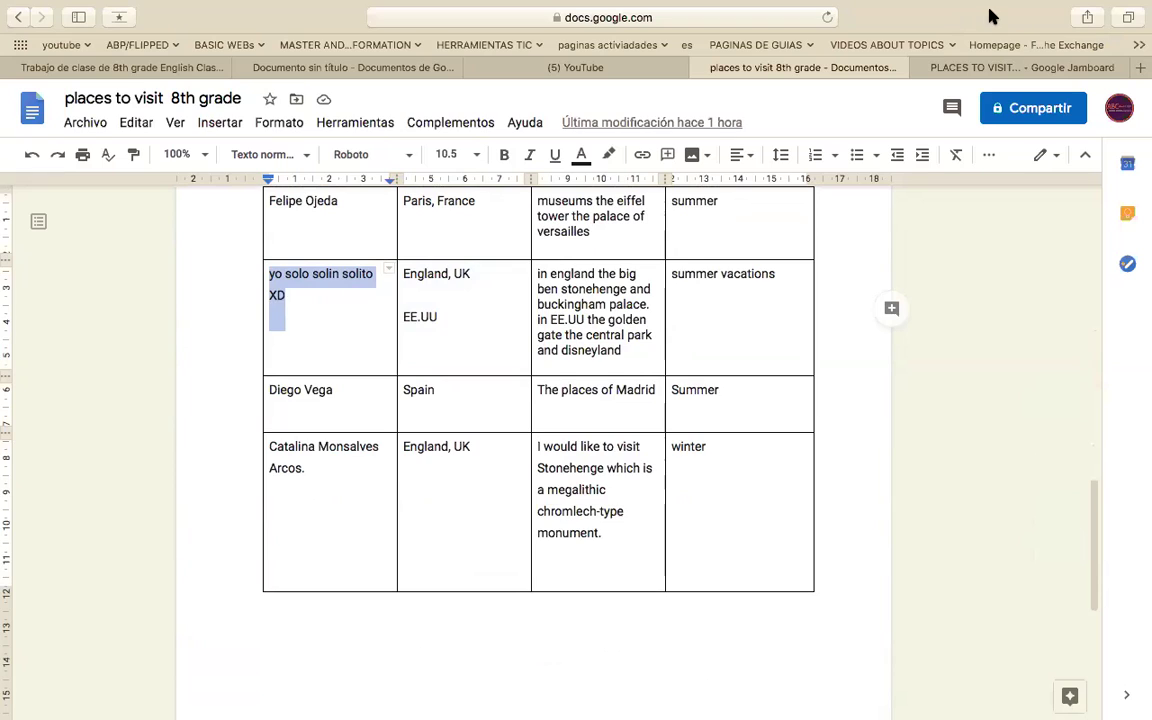
click(365, 290)
drag(308, 316, 267, 282)
drag(468, 316, 399, 272)
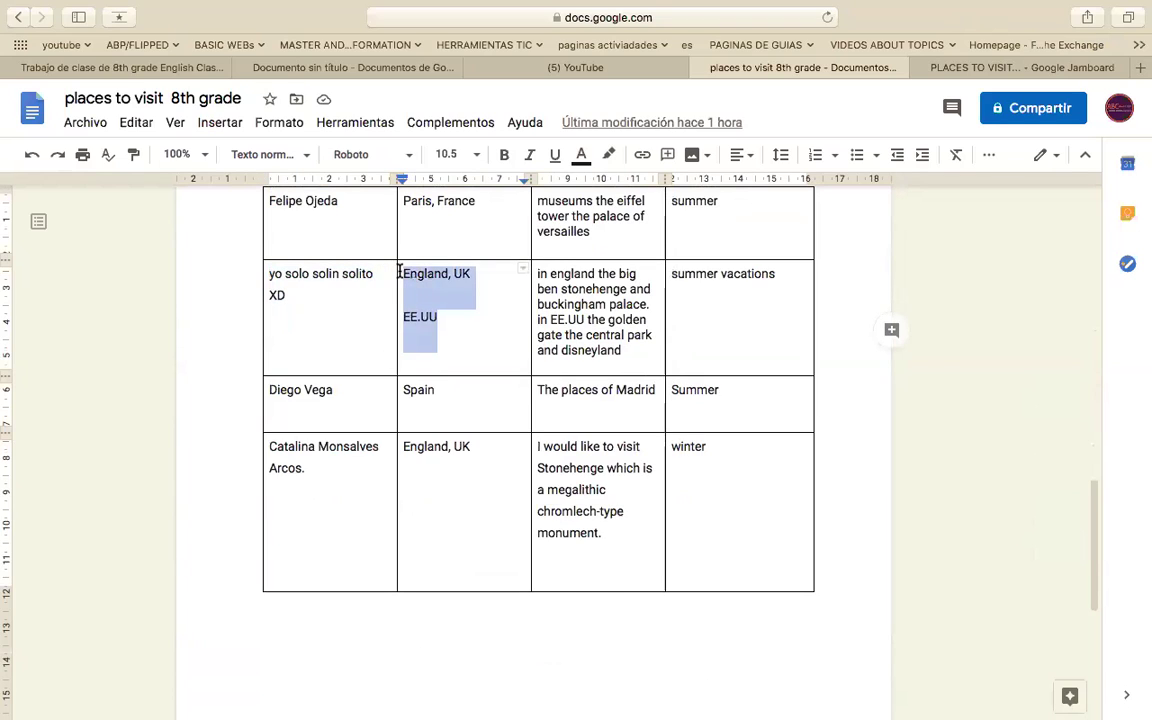
- Highlight the student and destination in the Spain row and in the table's last England, UK row, and clear the selection
click(456, 405)
shift+click(272, 395)
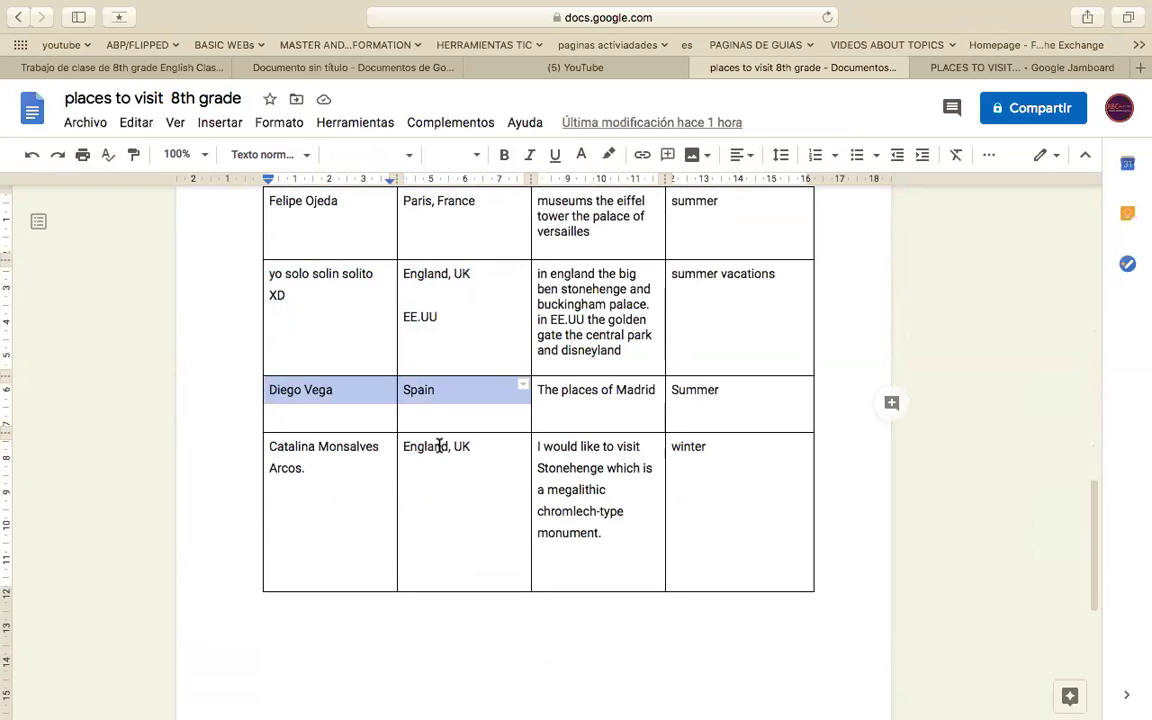
click(489, 465)
shift+click(302, 447)
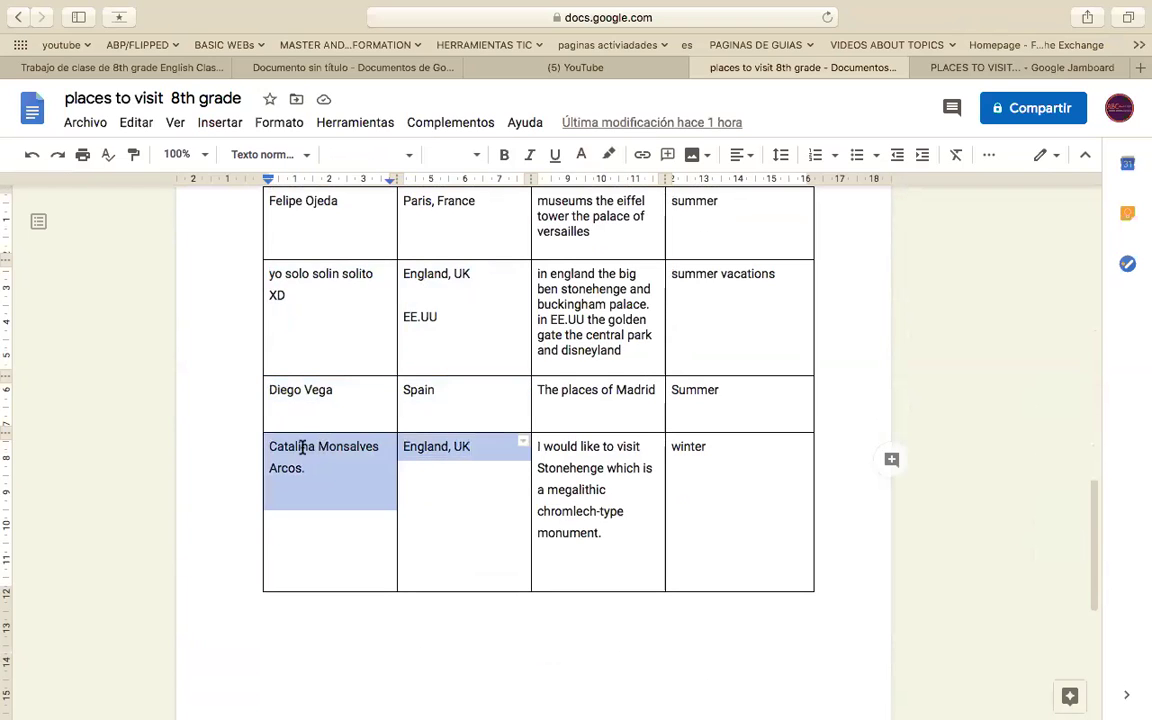
click(460, 485)
- Review the whole travel table across both pages, reading the column of specific places each group wants to visit
scroll(462, 485, down, 5)
scroll(462, 485, up, 5)
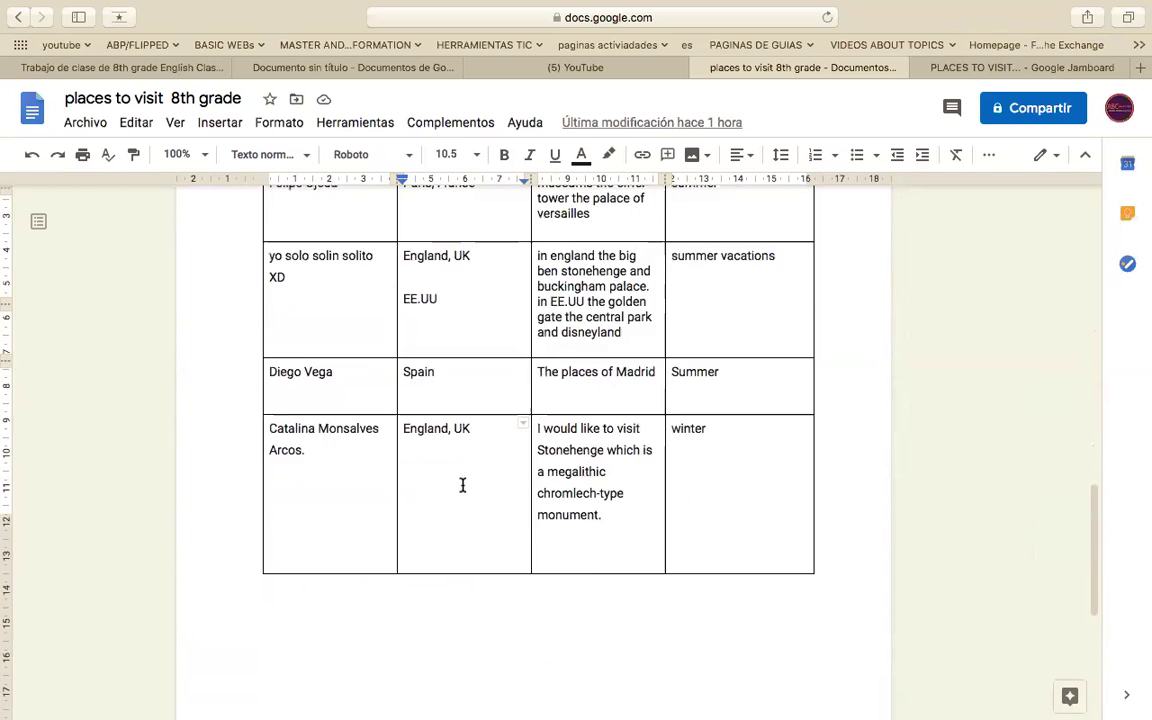
scroll(462, 485, up, 2)
scroll(462, 485, up, 10)
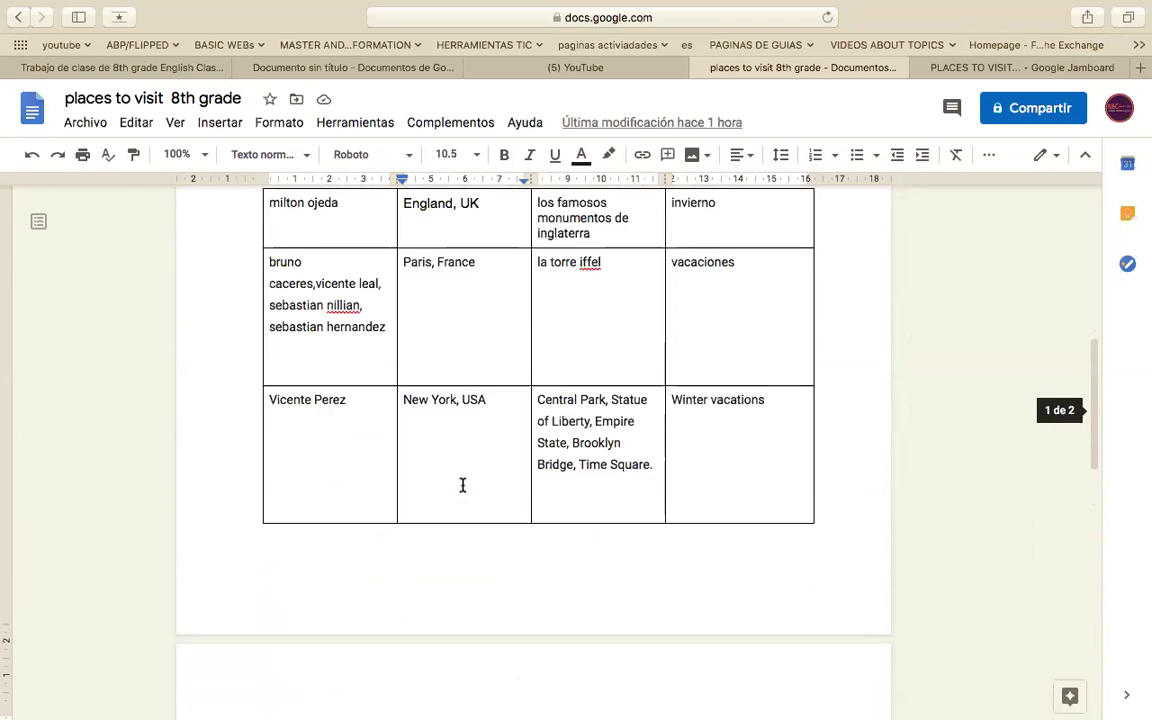
scroll(462, 485, up, 5)
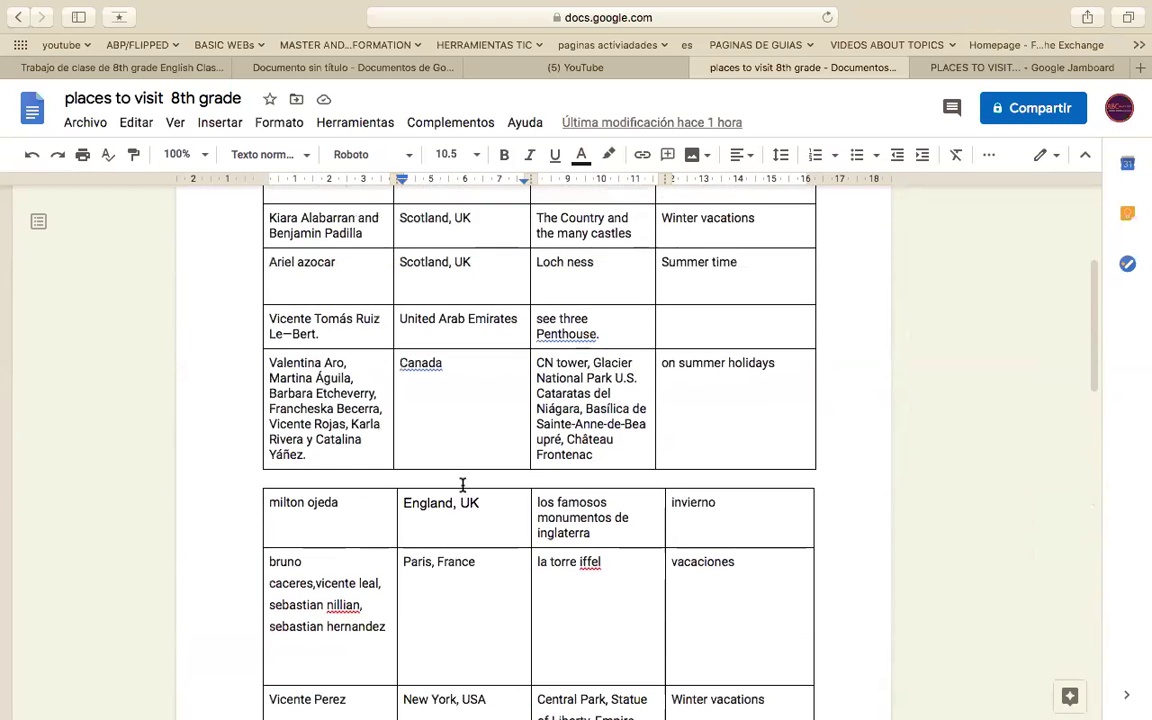
scroll(462, 485, up, 5)
scroll(462, 485, down, 5)
scroll(462, 485, up, 4)
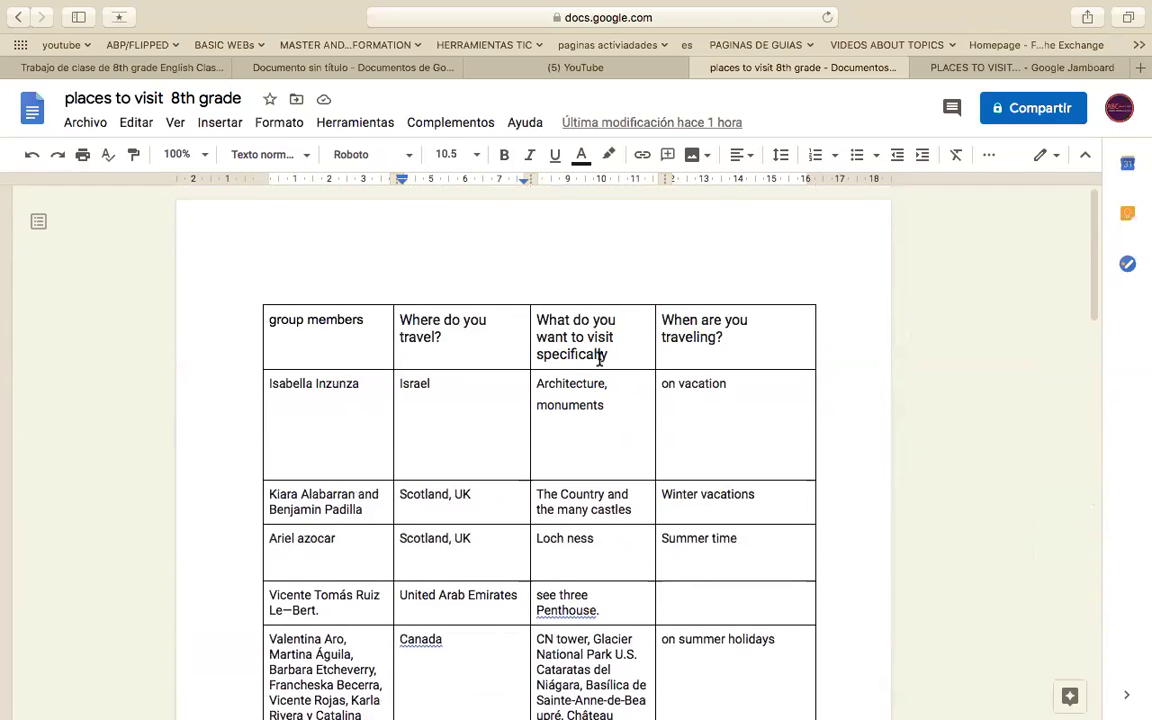
scroll(600, 358, down, 2)
scroll(604, 427, down, 8)
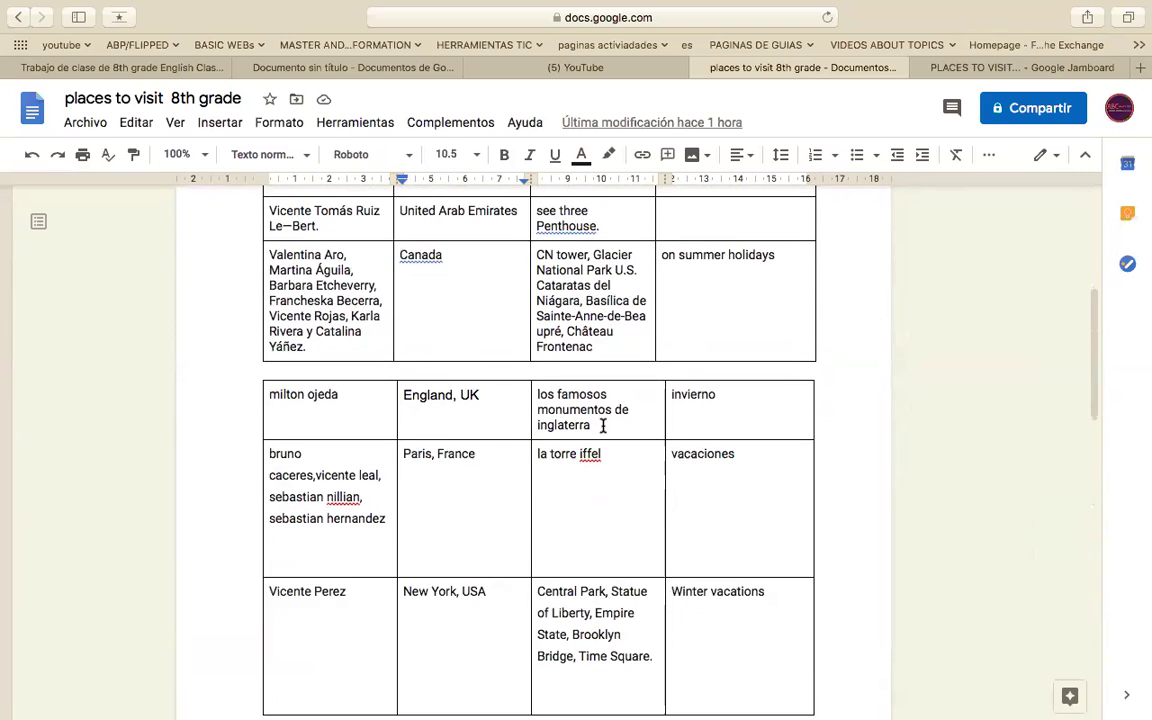
scroll(603, 427, down, 10)
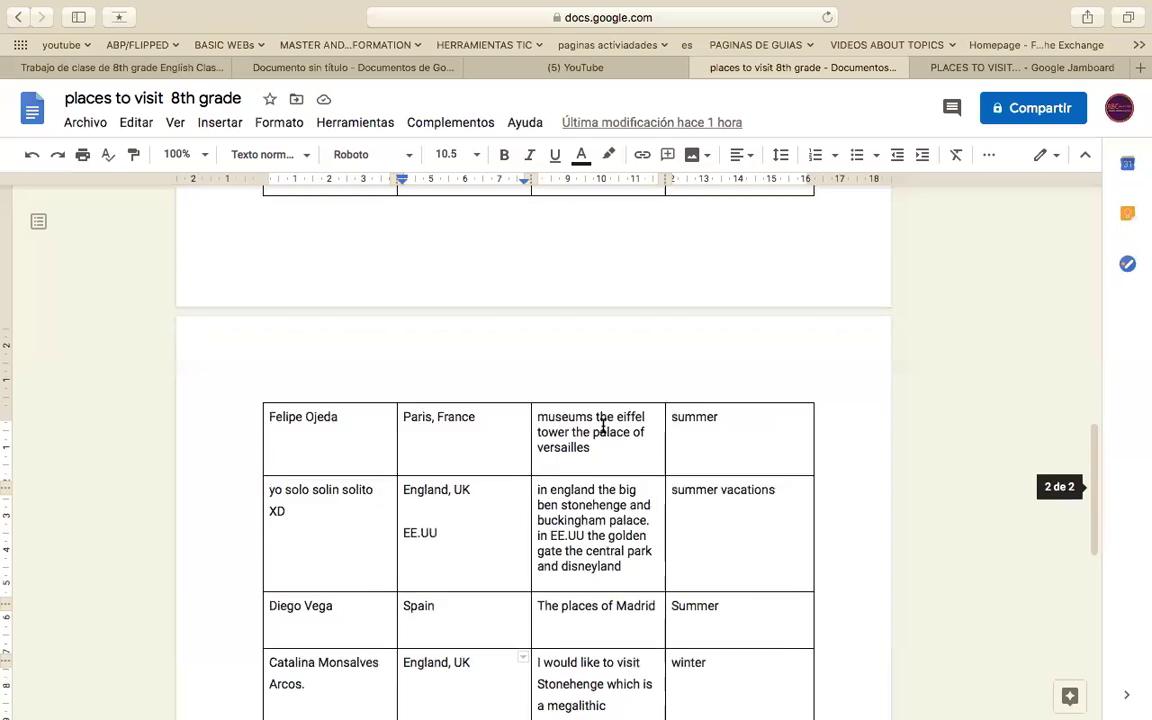
- Highlight the word "Stonehenge" in the last row's specific places, and clear the selection at that row's student name
scroll(603, 427, down, 2)
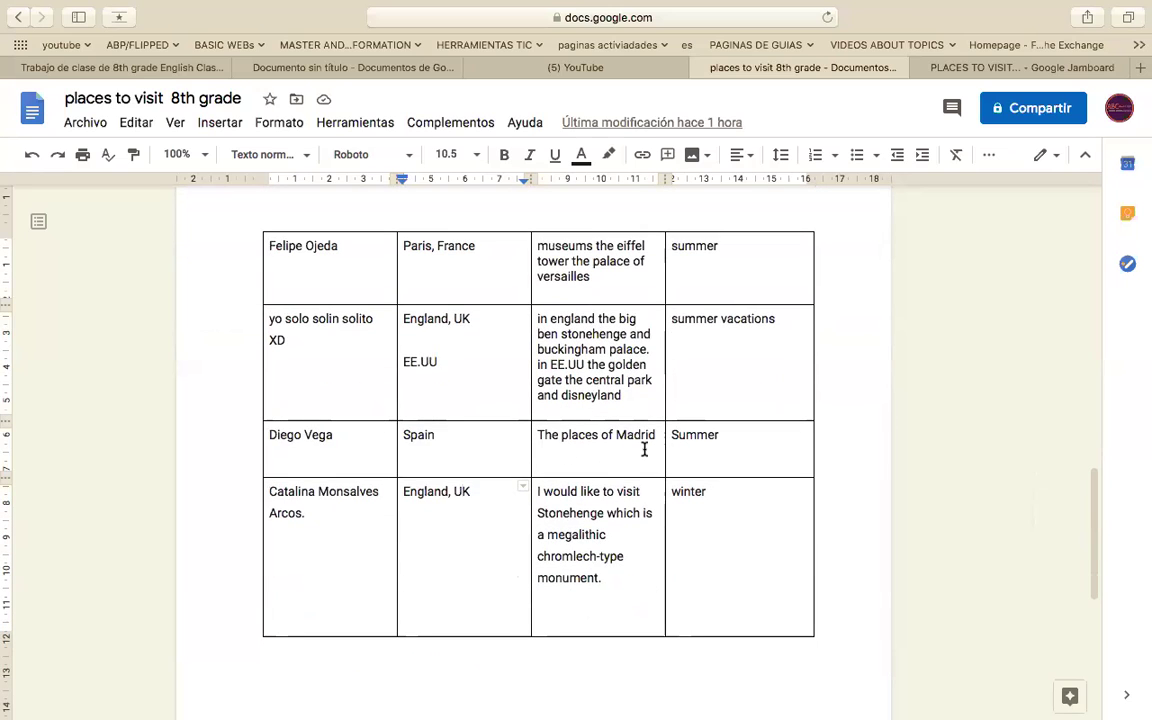
double_click(572, 518)
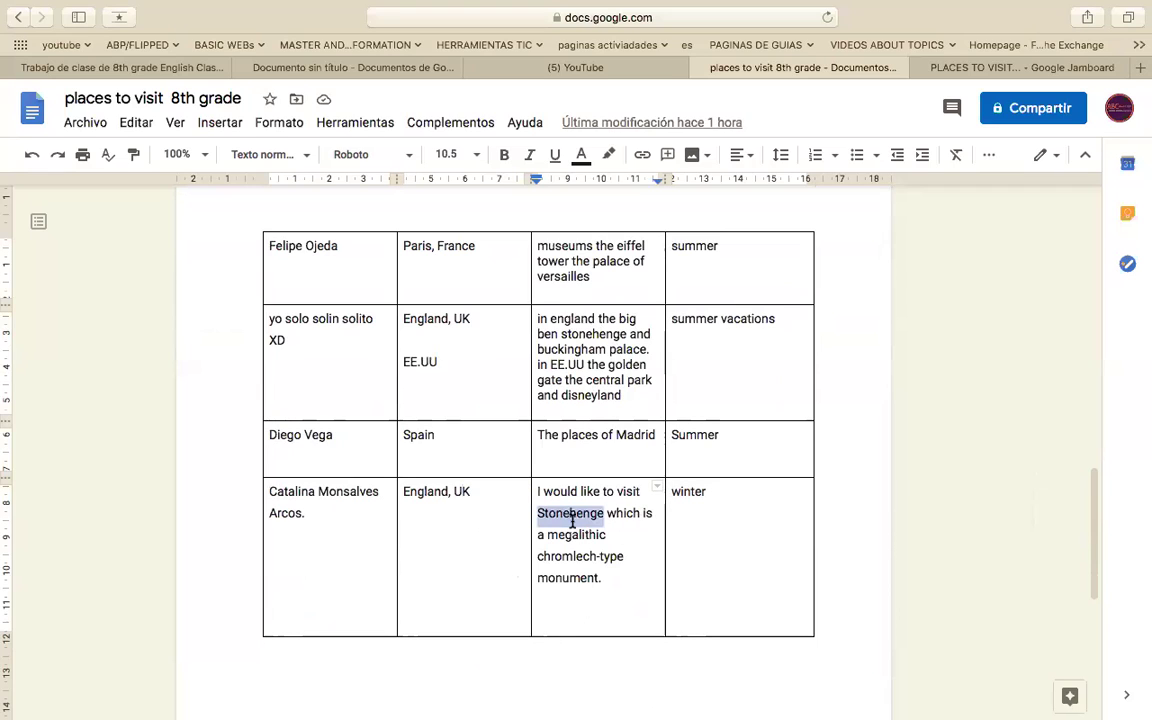
click(306, 511)
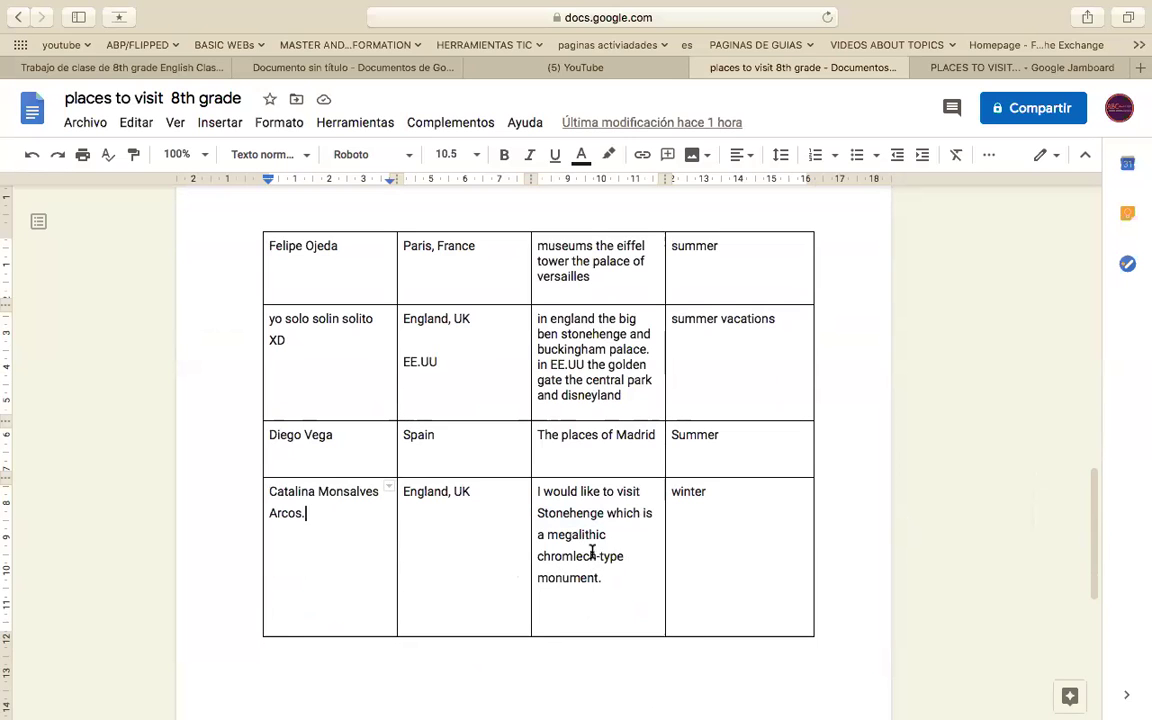
- Highlight the second Scotland, UK destination together with its specific place, and select only the "Loch ness" text
scroll(600, 428, up, 15)
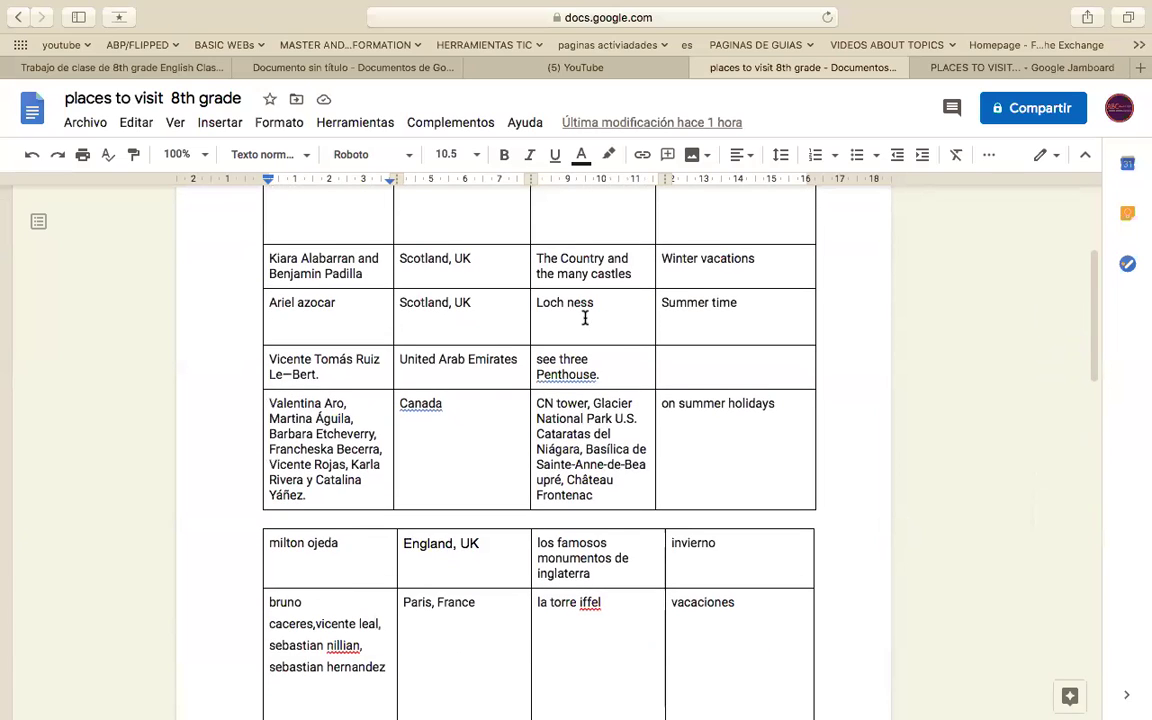
drag(600, 302, 400, 302)
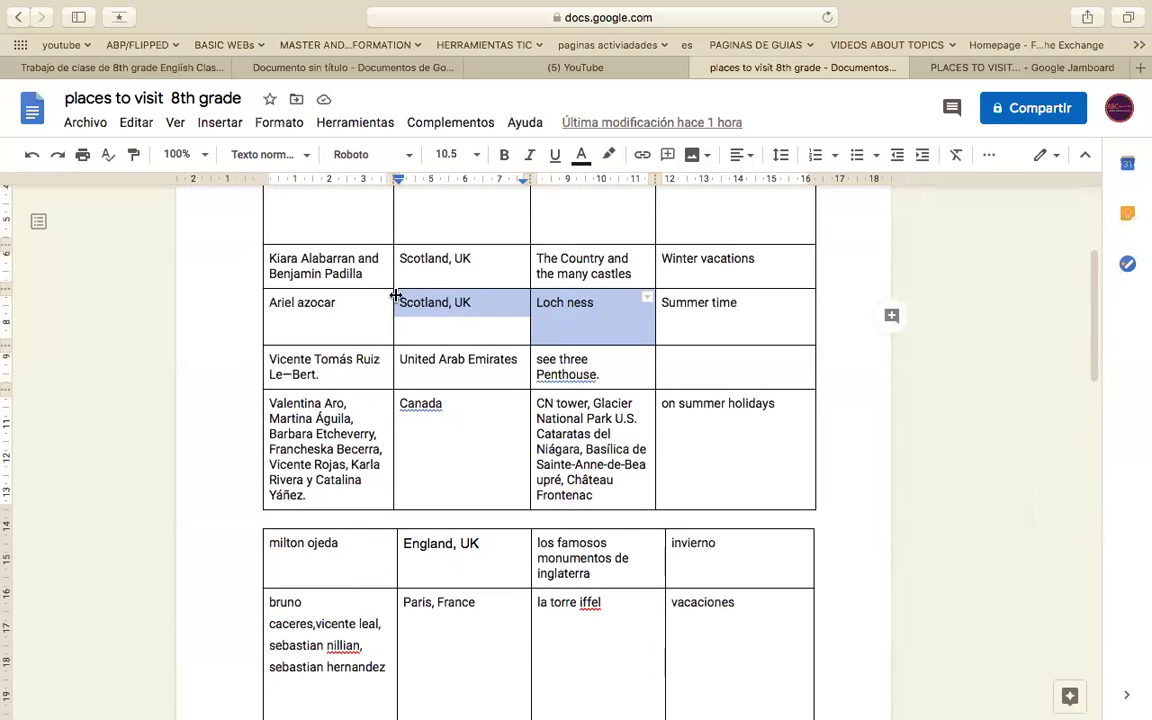
click(548, 296)
drag(603, 302, 532, 302)
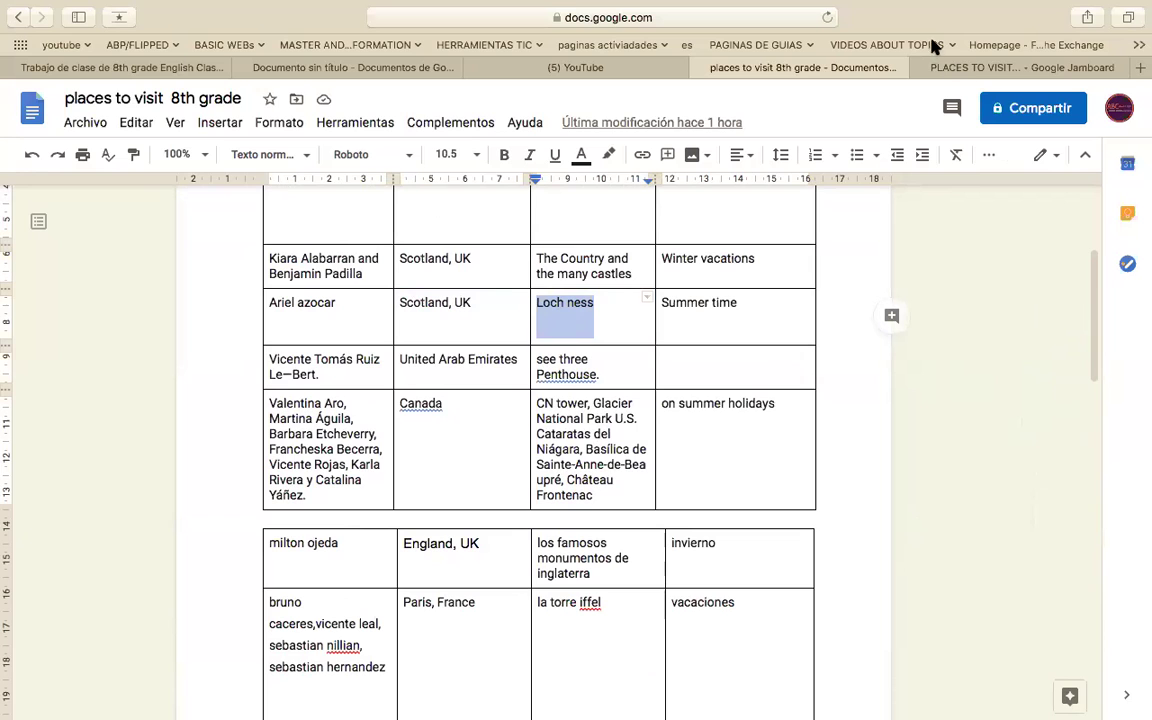
- Glance at the YouTube home page and the travel document, and bring up the 8th grade English Class classwork page in Google Classroom
click(600, 66)
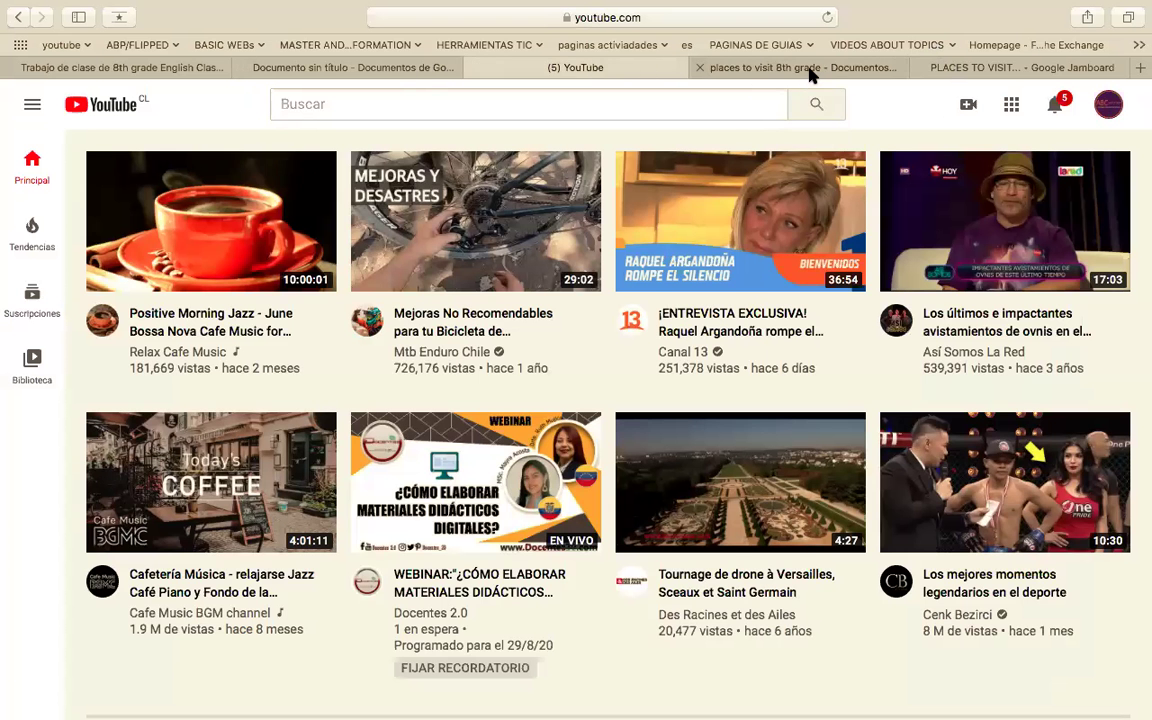
click(810, 68)
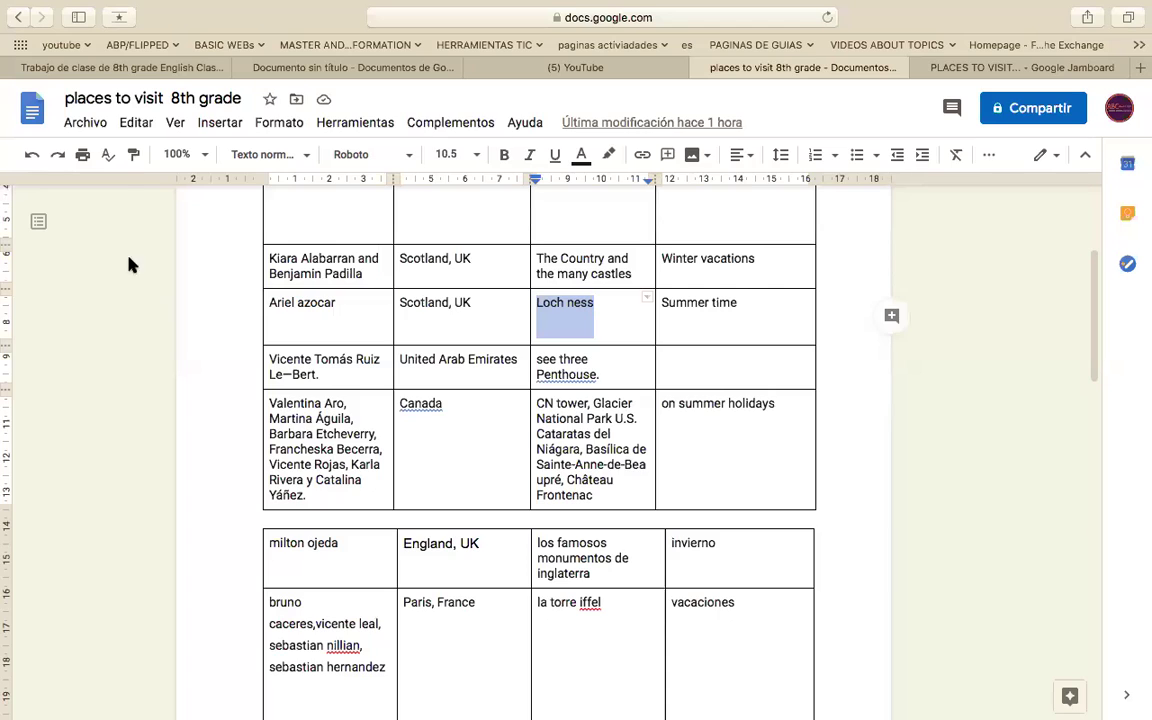
click(146, 70)
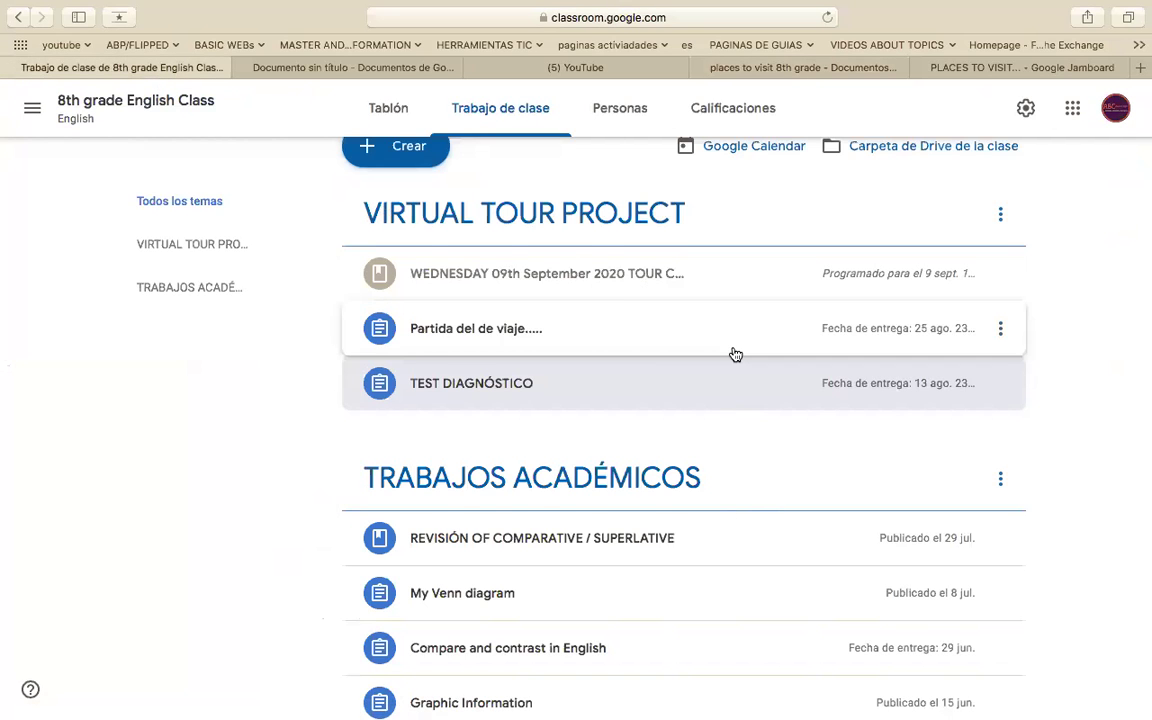
- Glance at the class stream, return to the classwork list, and briefly expand the "Partida del de viaje....." assignment
scroll(735, 354, up, 1)
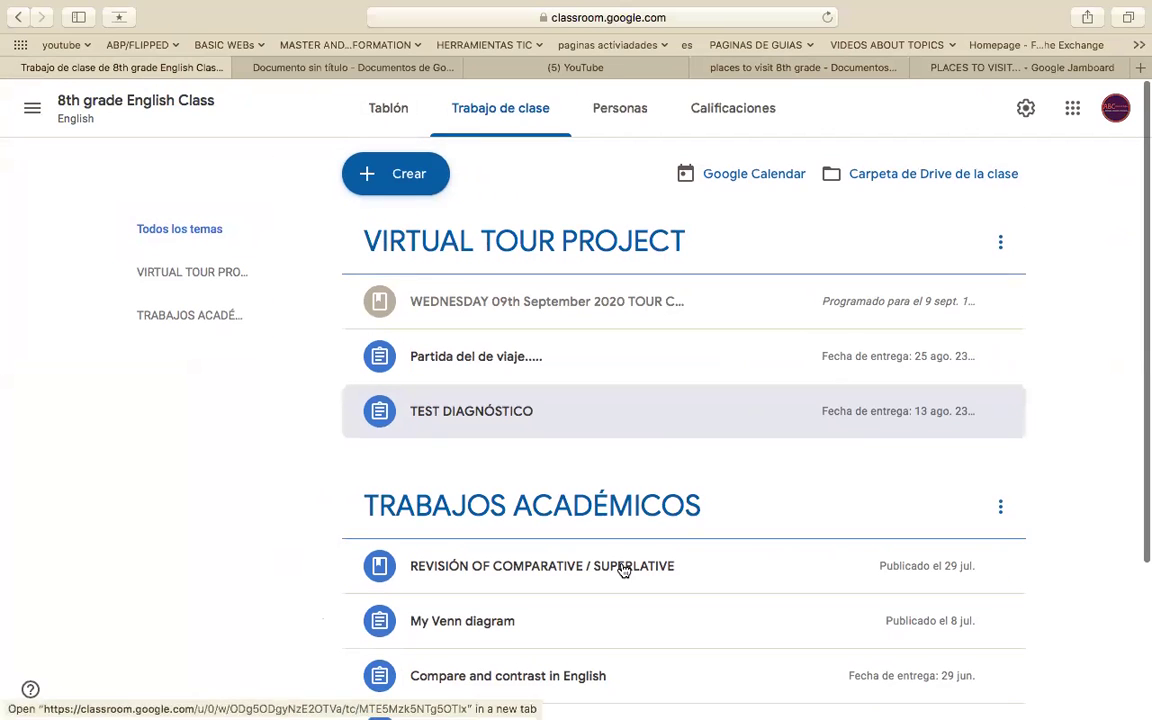
click(383, 118)
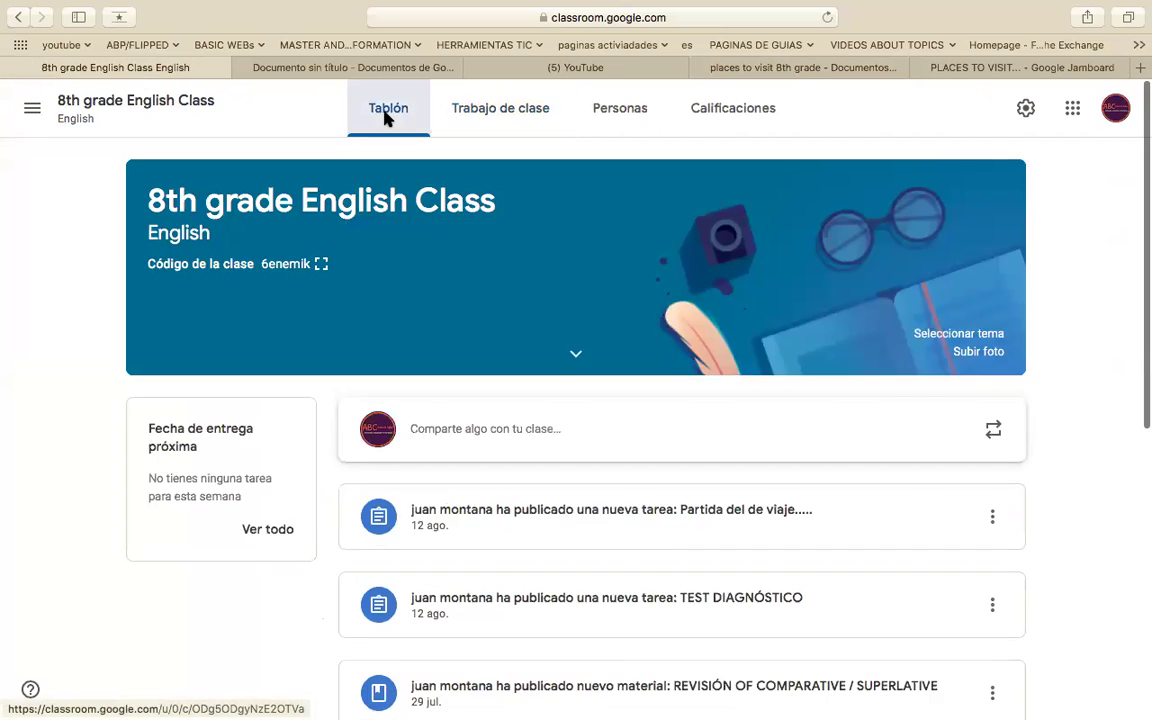
click(516, 110)
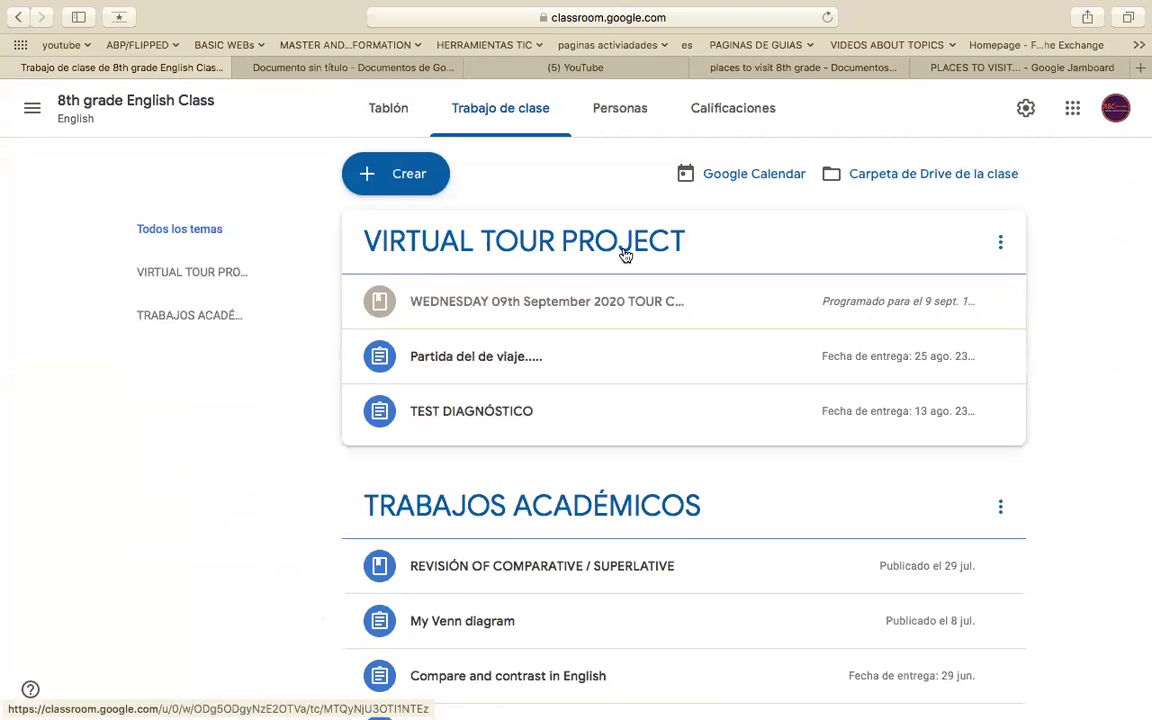
click(428, 366)
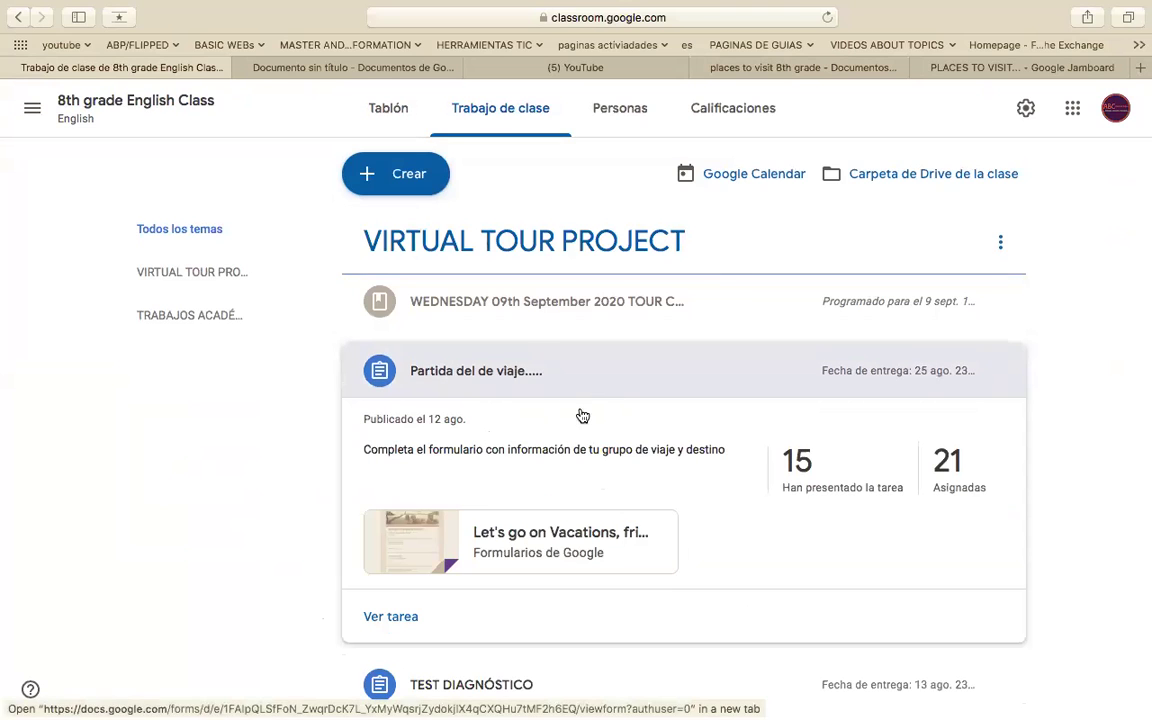
click(560, 378)
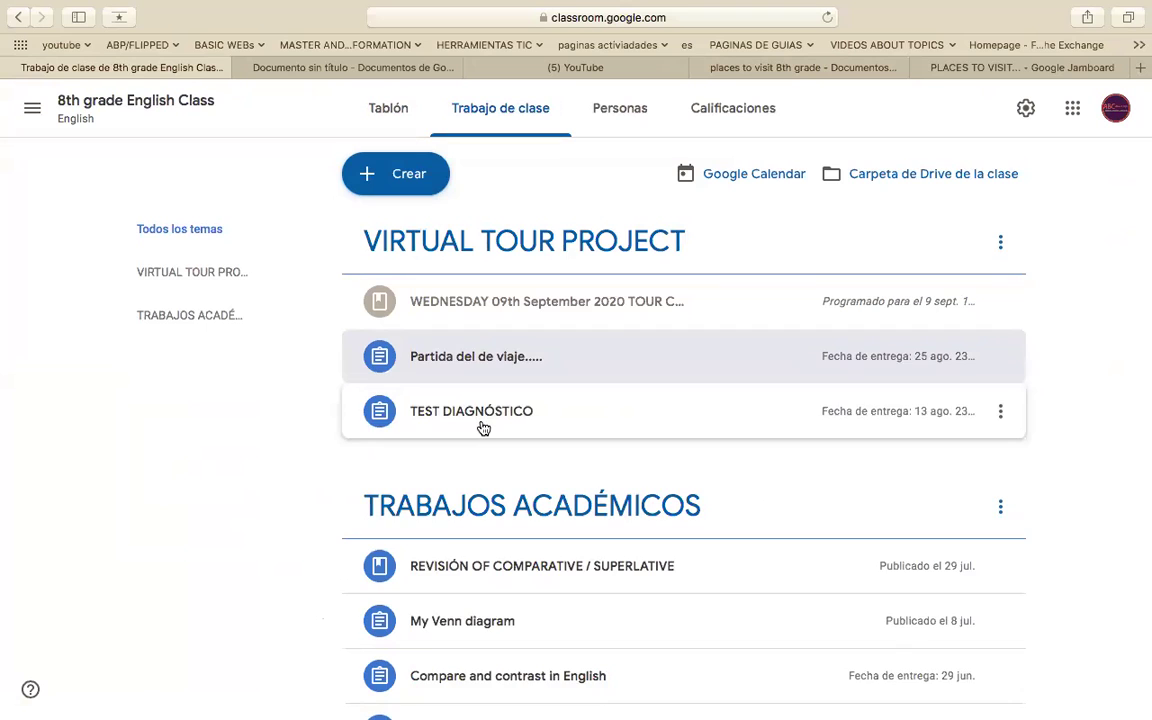
- Show the details of the "TEST DIAGNÓSTICO" assignment under VIRTUAL TOUR PROJECT, and collapse them again
click(483, 427)
click(483, 427)
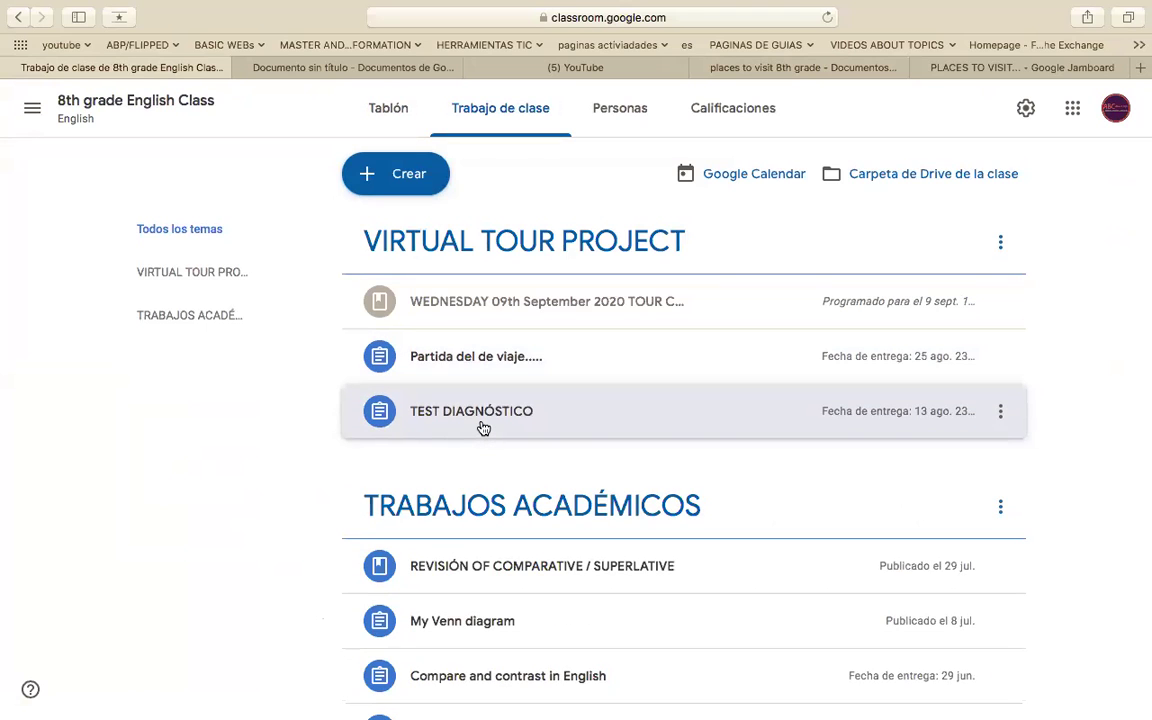
click(483, 427)
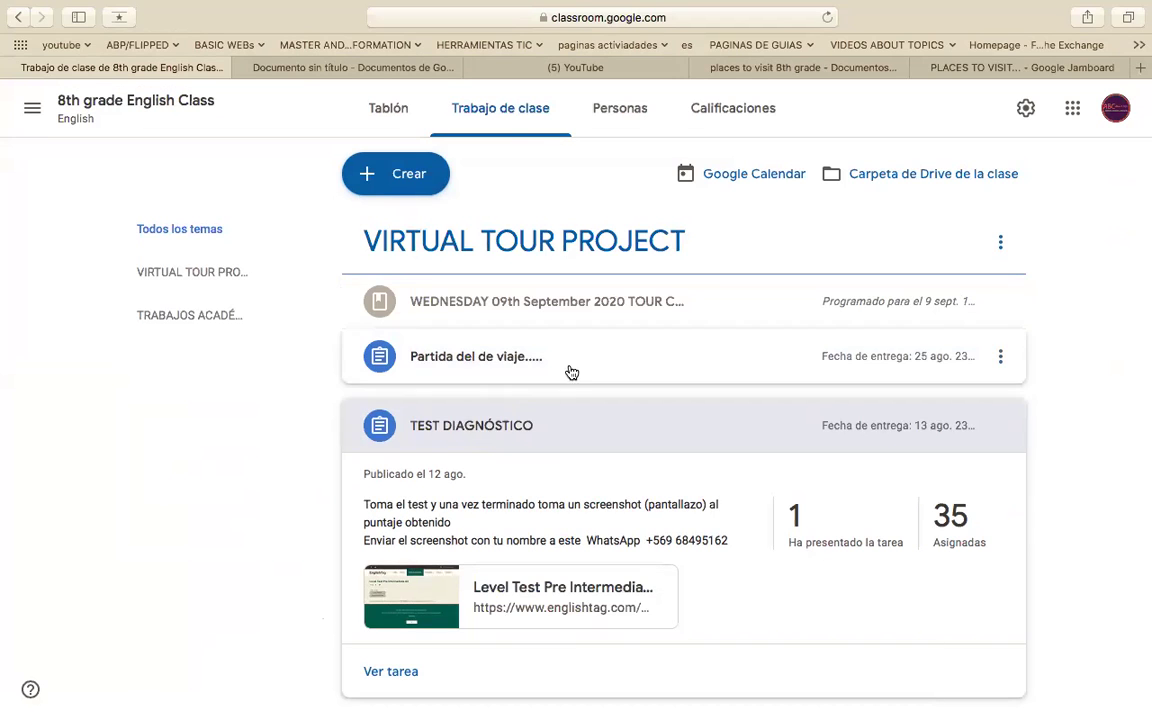
click(528, 417)
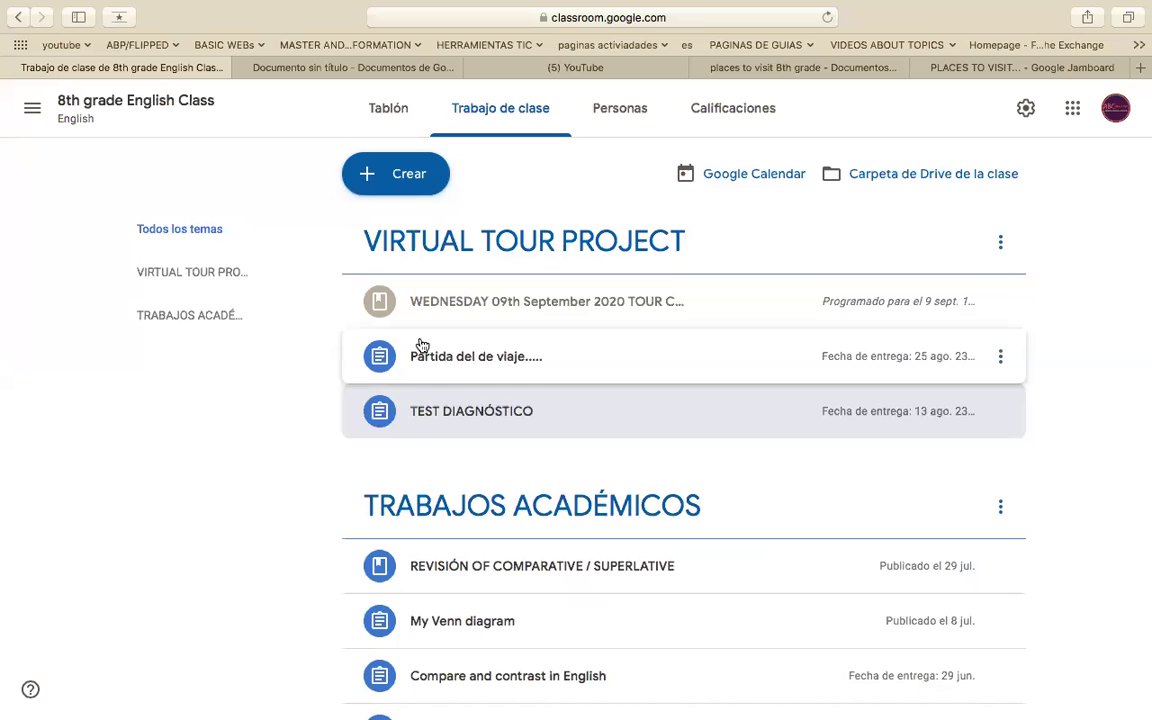
- Review the instructions and attached form of the "Partida del de viaje....." assignment, and leave the assignments collapsed
click(521, 354)
click(501, 375)
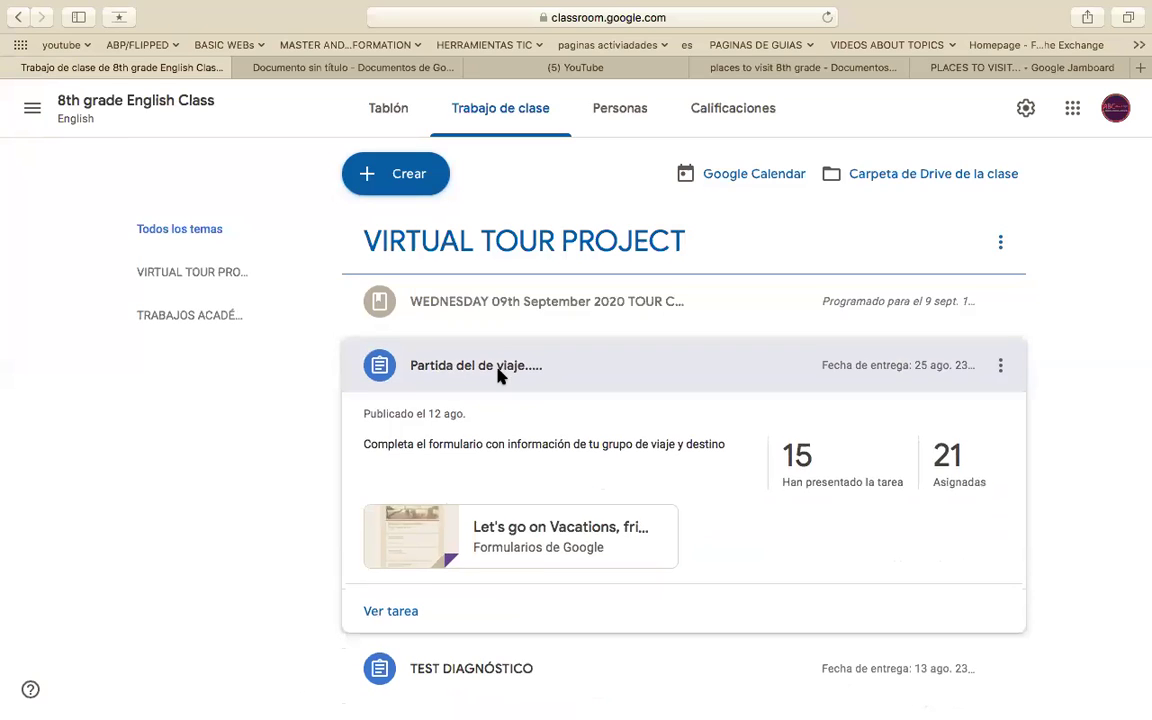
click(491, 427)
click(491, 427)
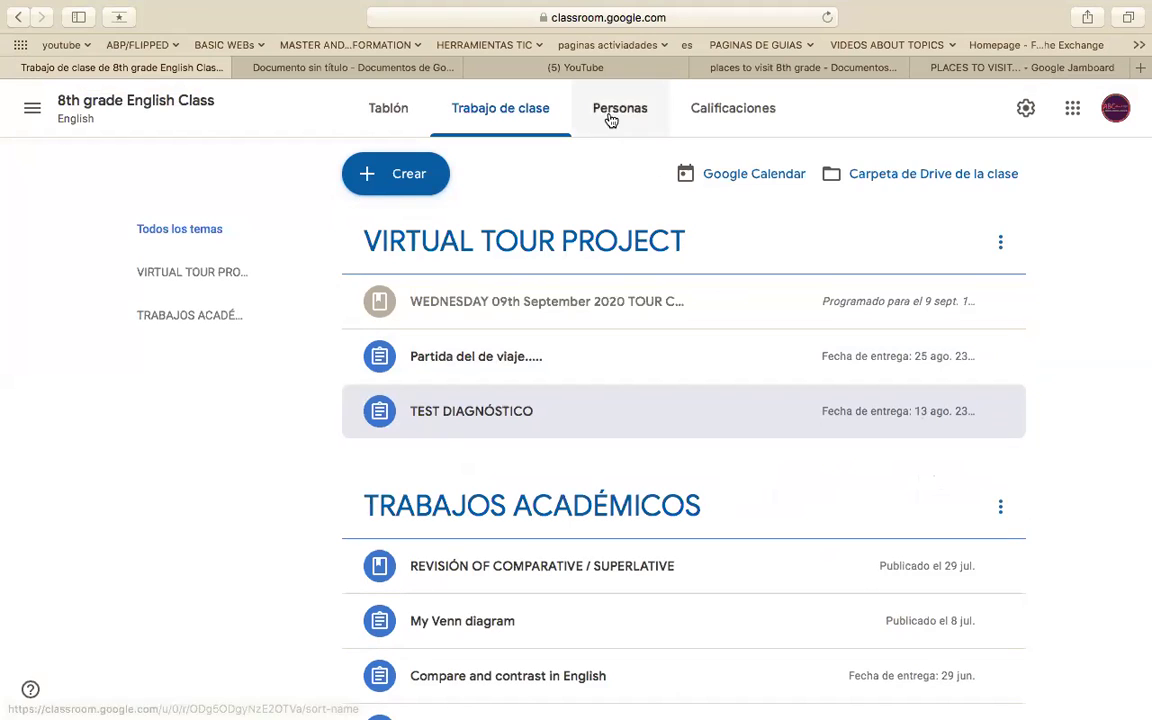
- Glance at the untitled and "places to visit 8th grade" documents, and show the third frame of the "PLACES TO VISIT..." Jamboard
click(376, 70)
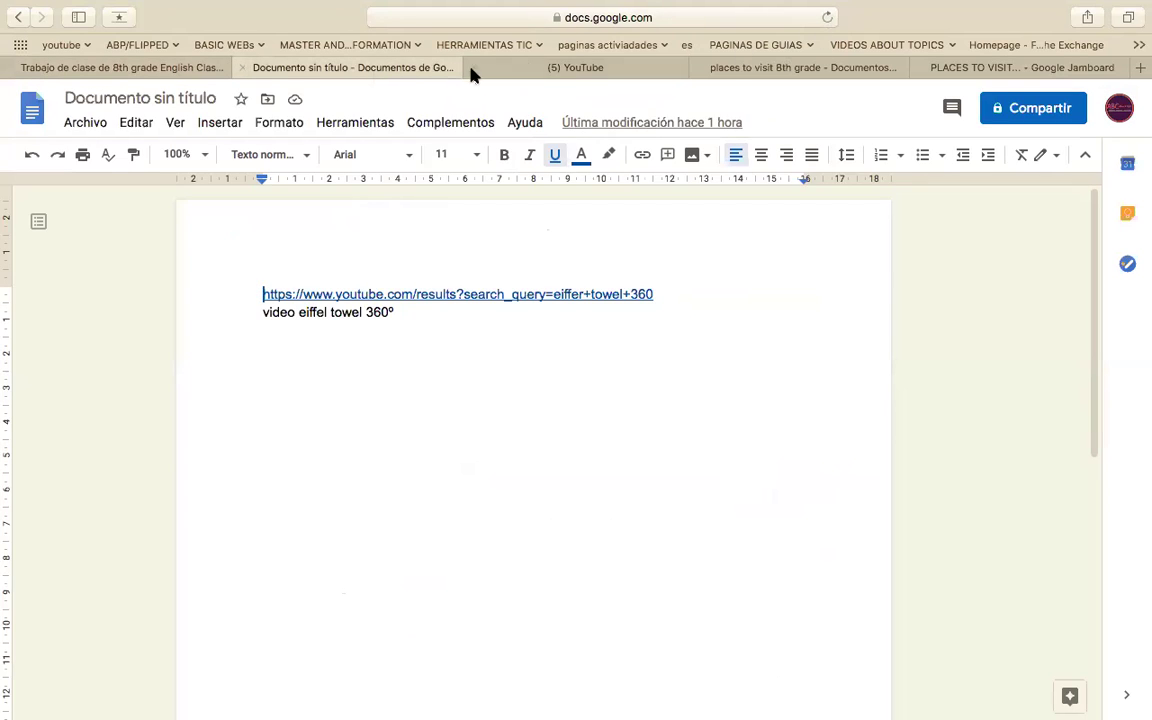
click(977, 65)
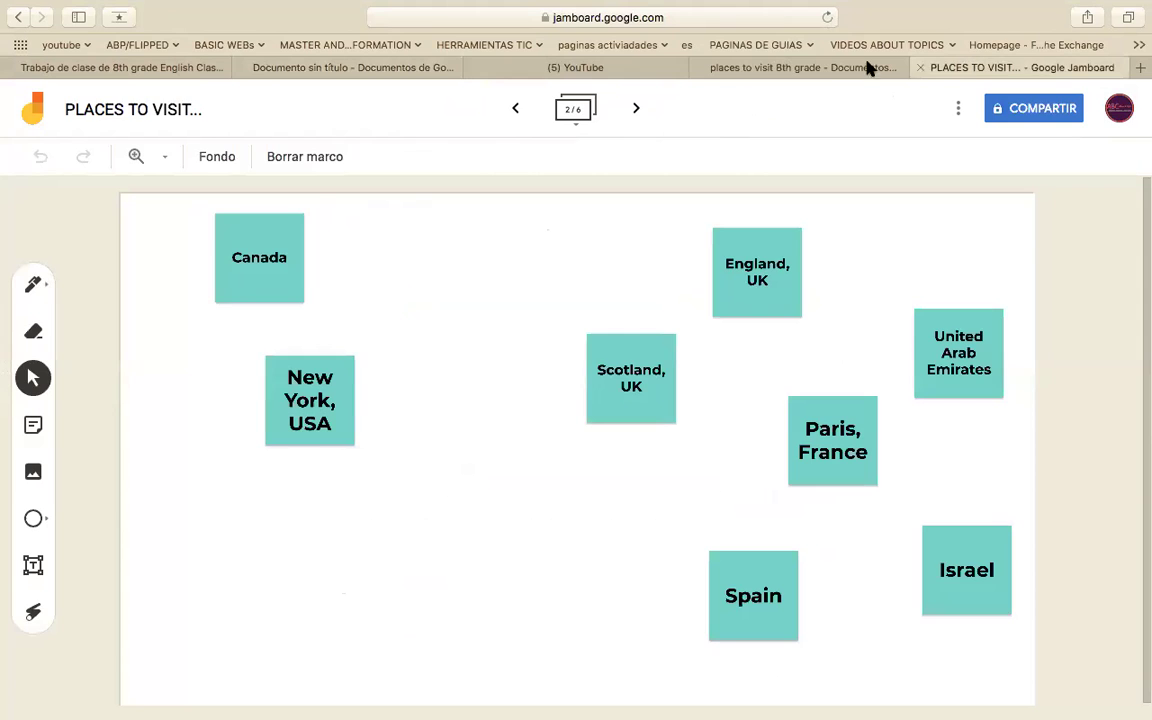
click(836, 70)
click(995, 67)
scroll(724, 292, down, 1)
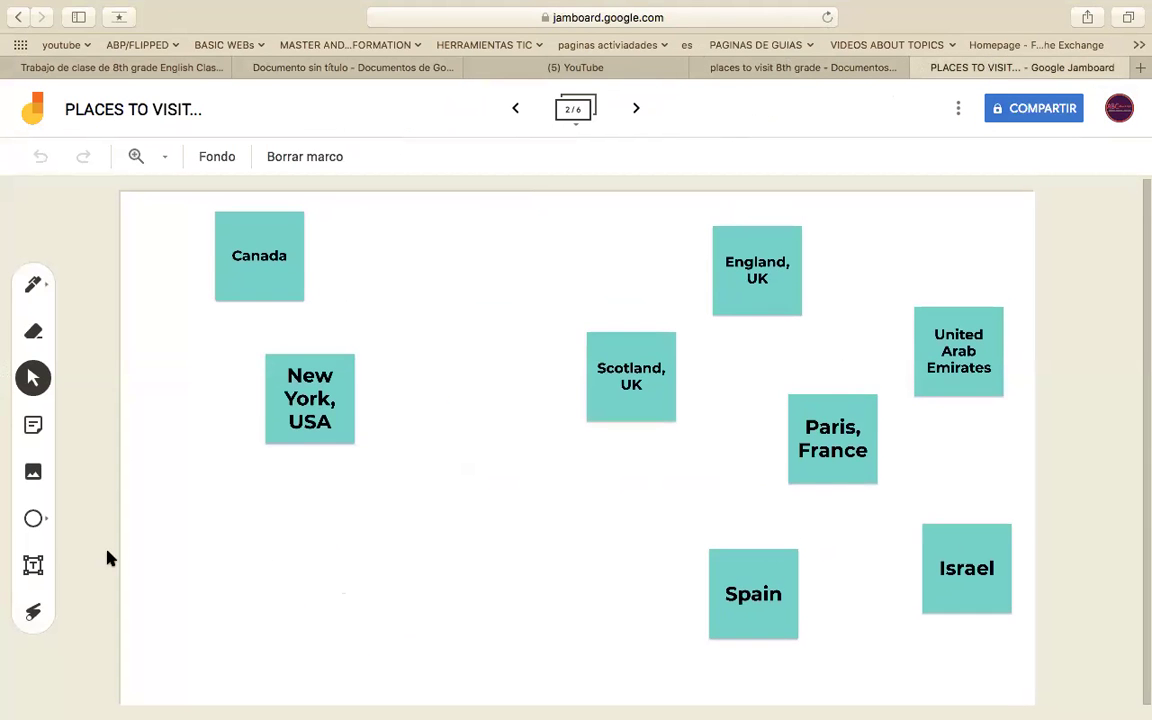
click(637, 108)
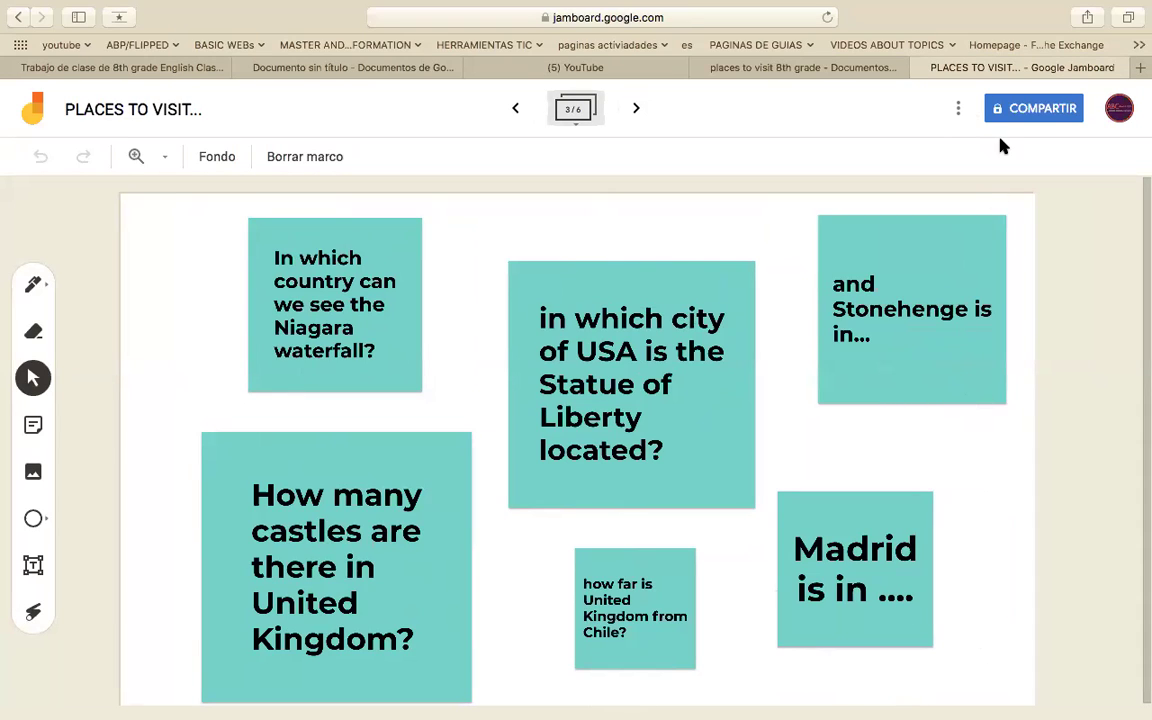
mouse_move(1070, 6)
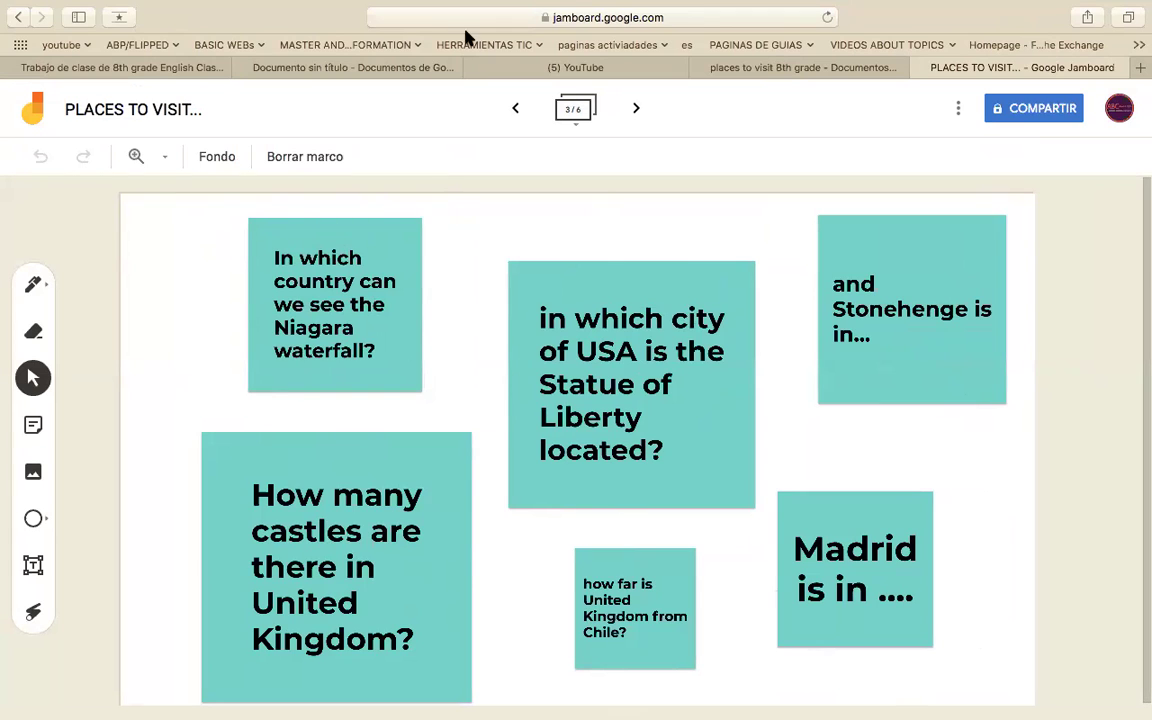
- Display the class code enlarged from the 8th grade English Class stream, highlight it, and close the enlarged view
click(175, 72)
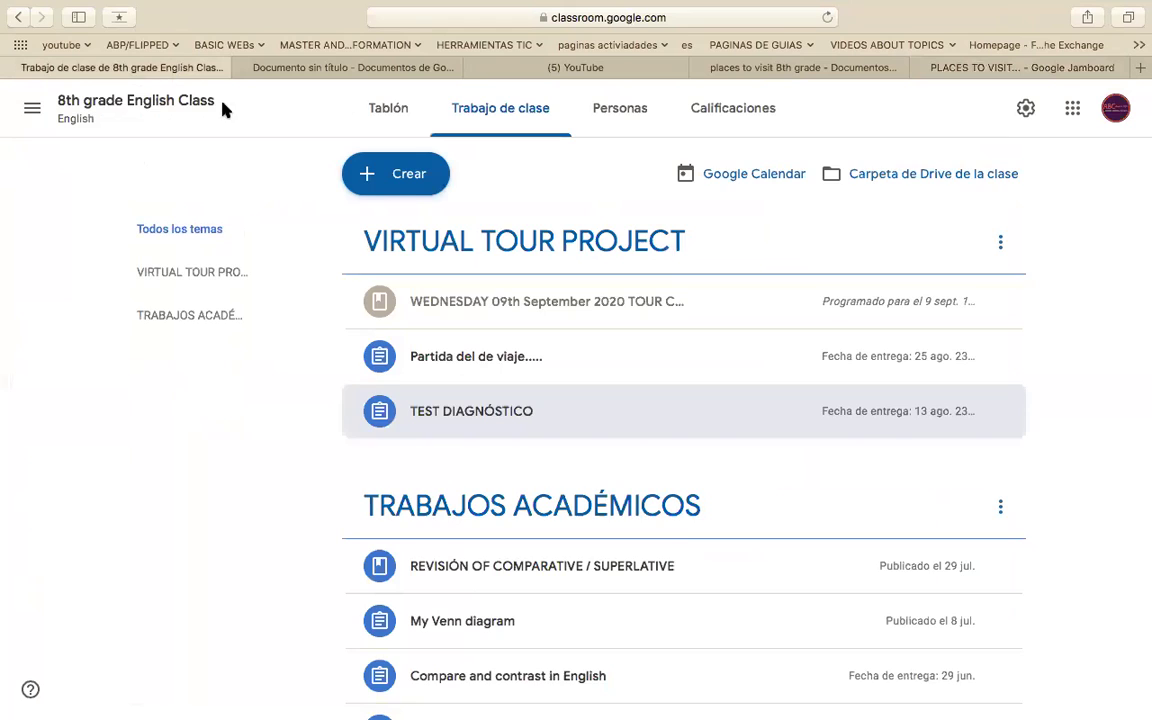
click(183, 104)
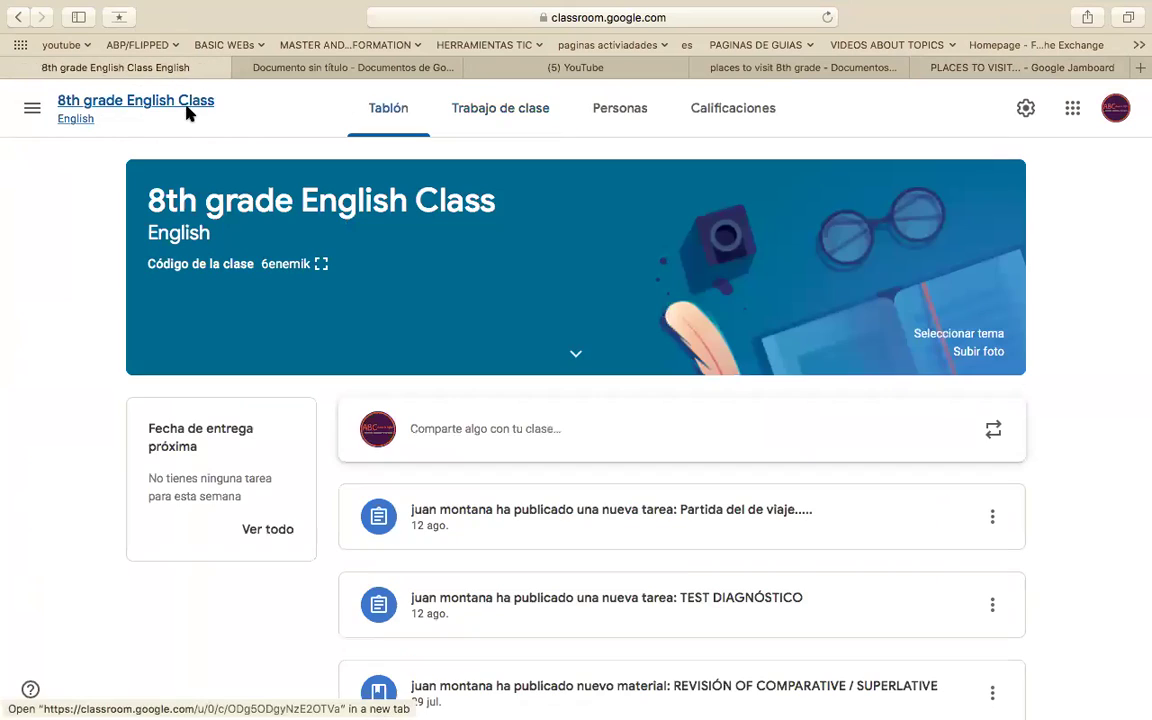
double_click(281, 264)
click(321, 263)
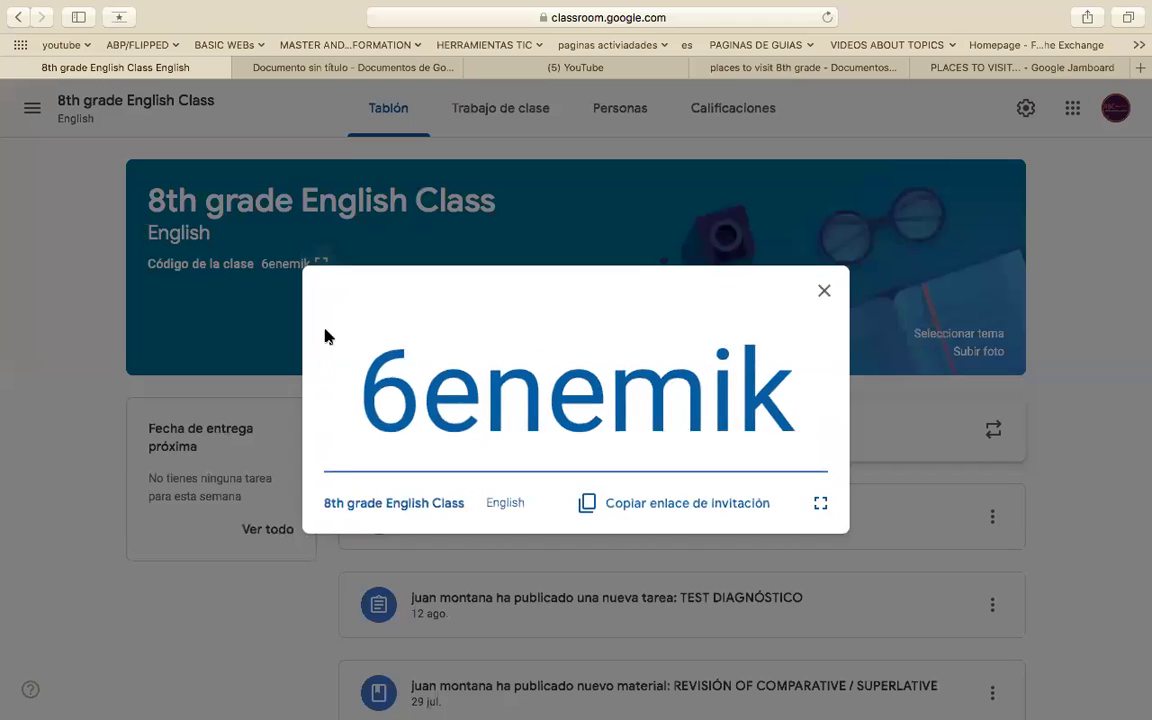
drag(350, 364, 770, 318)
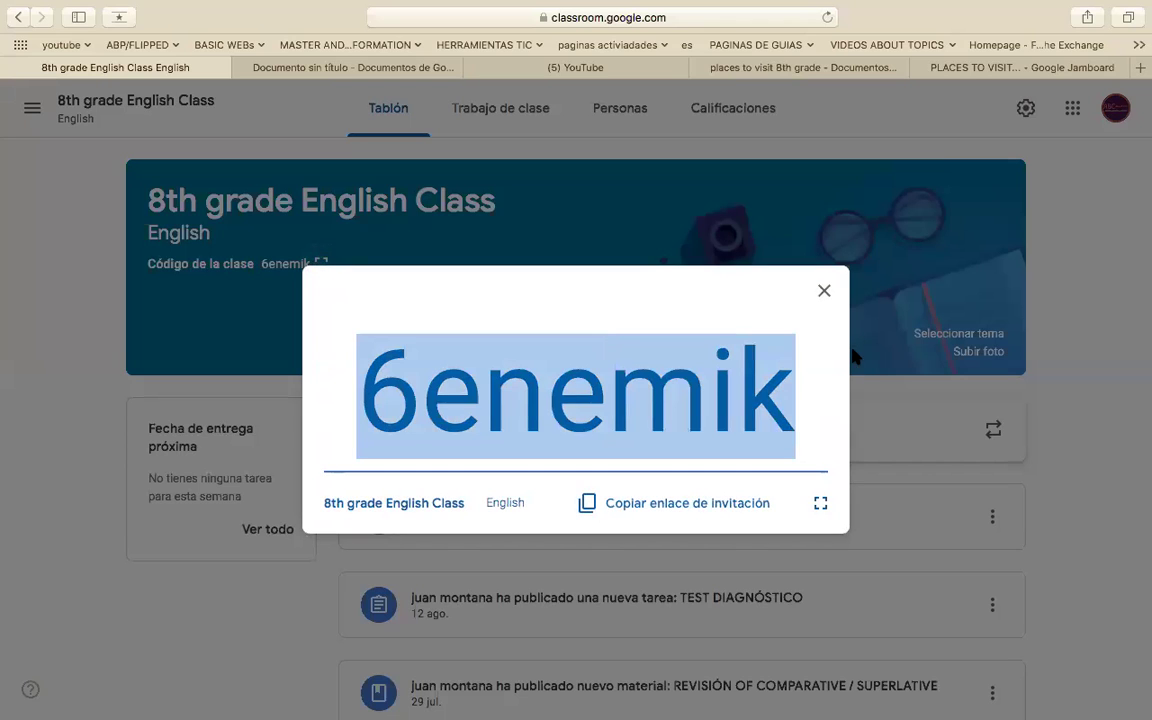
click(710, 228)
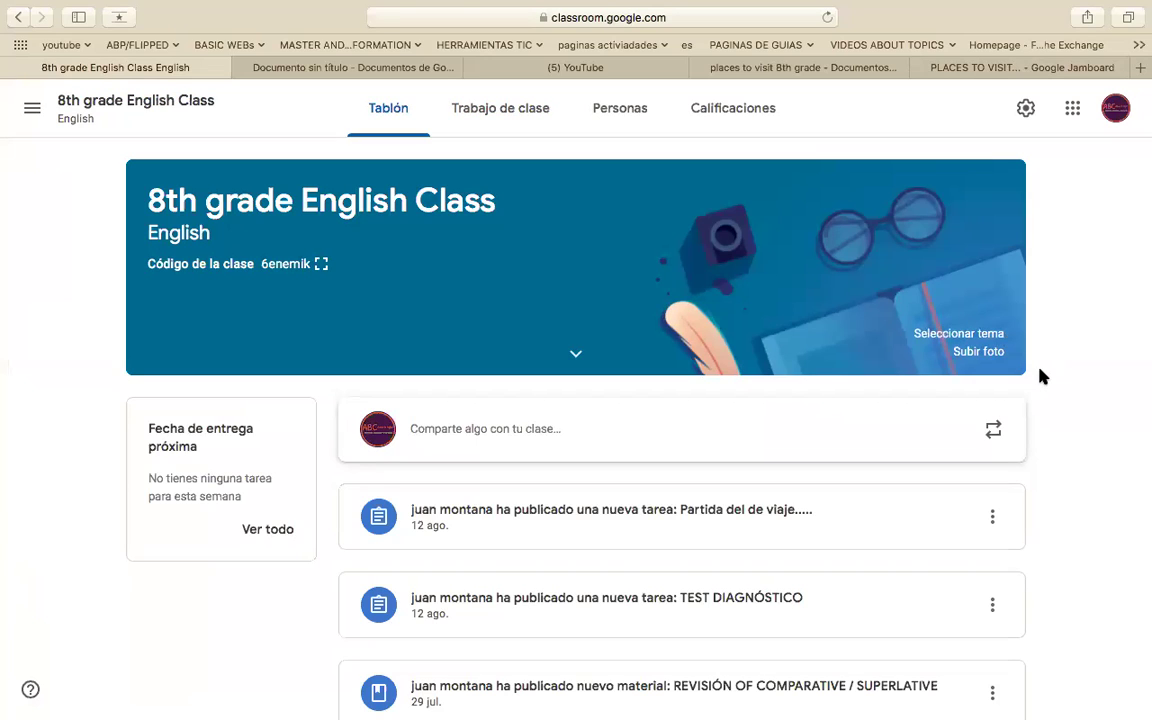
- Glance at the "places to visit 8th grade" document and return to the Jamboard frame with the travel questions
click(748, 70)
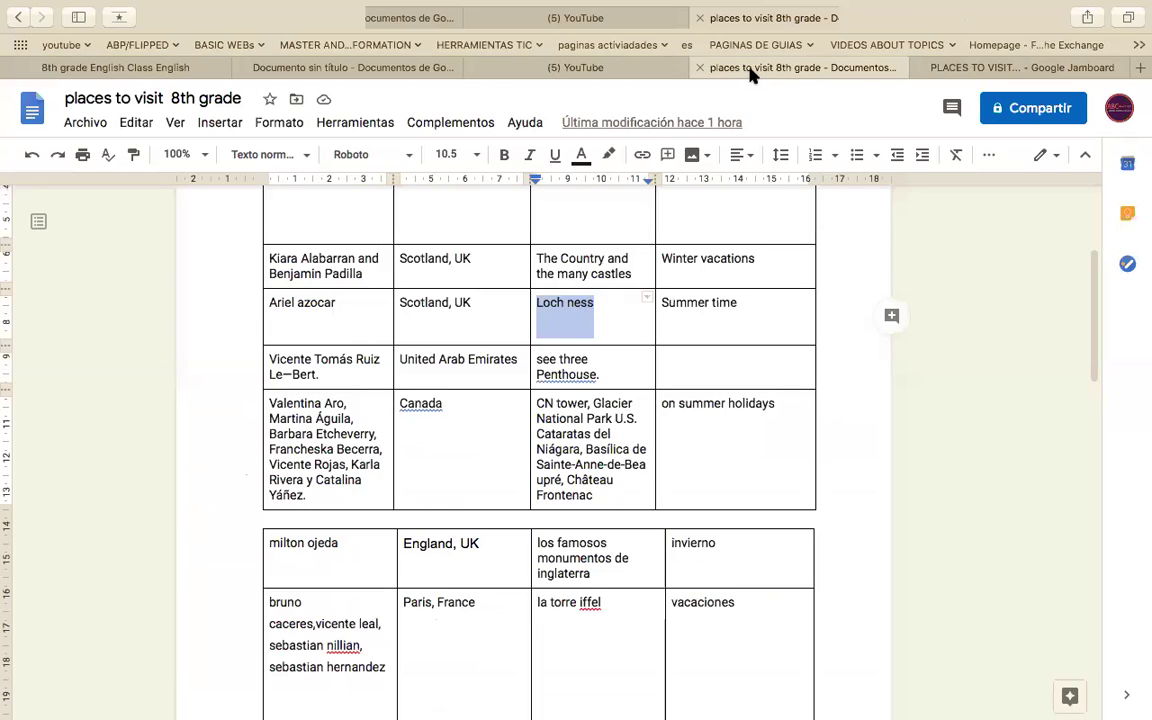
click(938, 68)
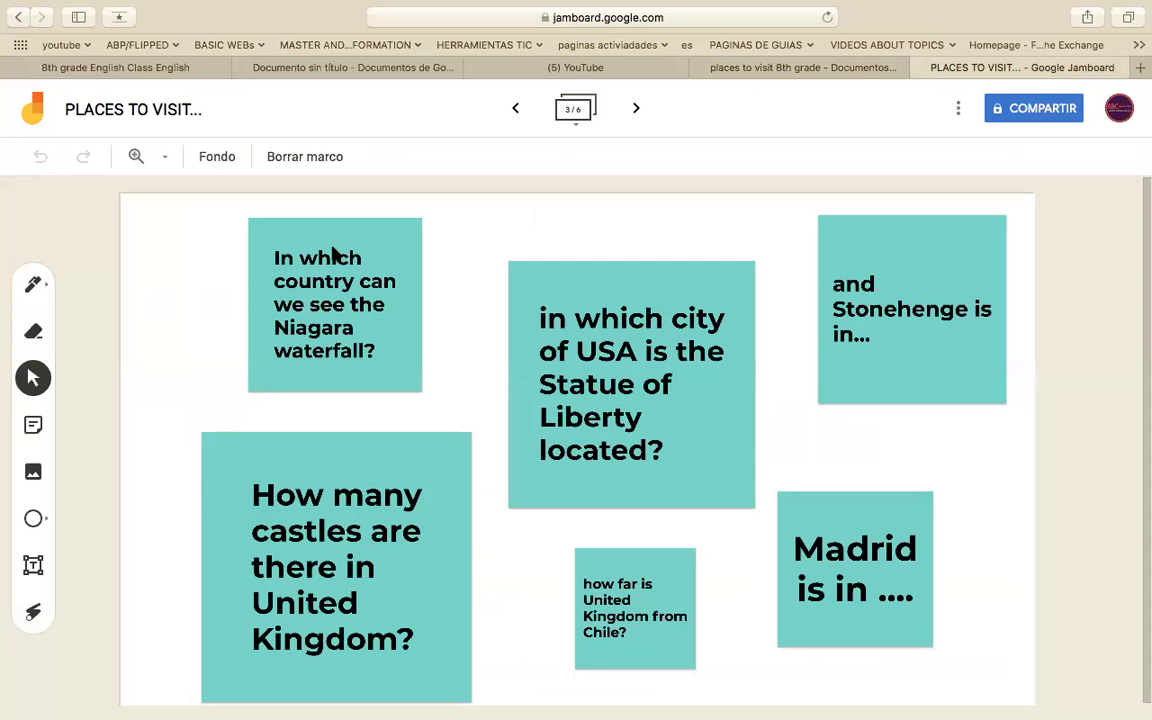
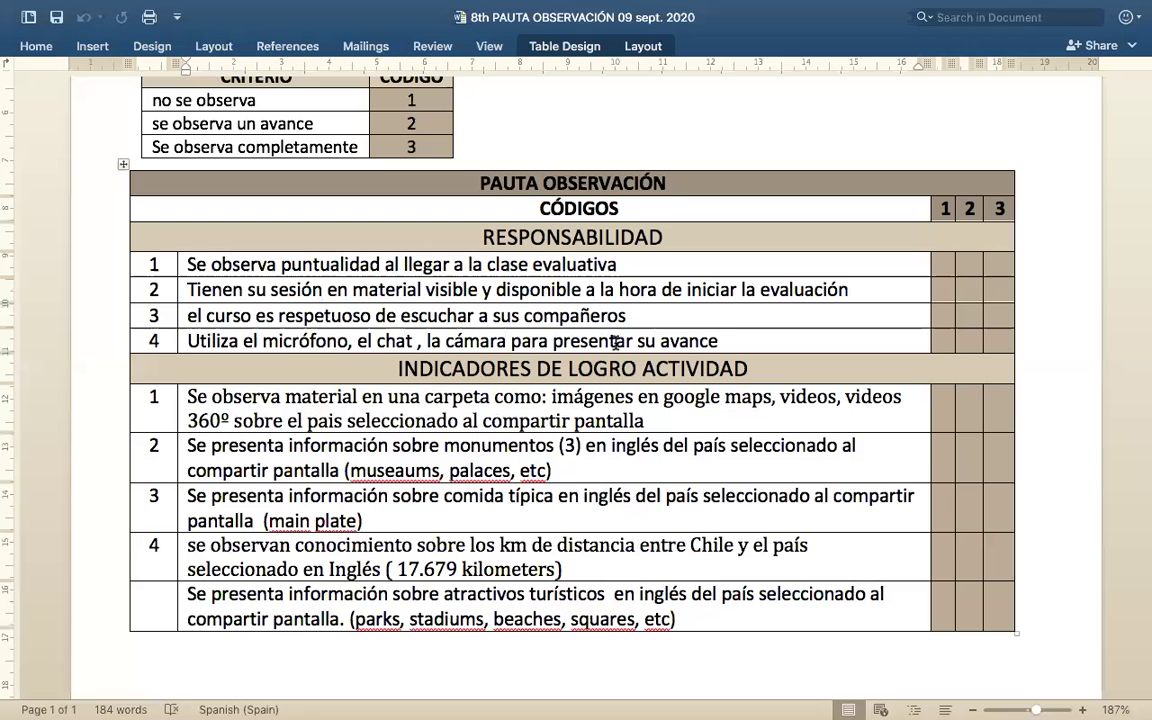
- In the Word observation rubric, highlight "compartir pantalla" in the first indicator of INDICADORES DE LOGRO ACTIVIDAD
drag(645, 421, 482, 421)
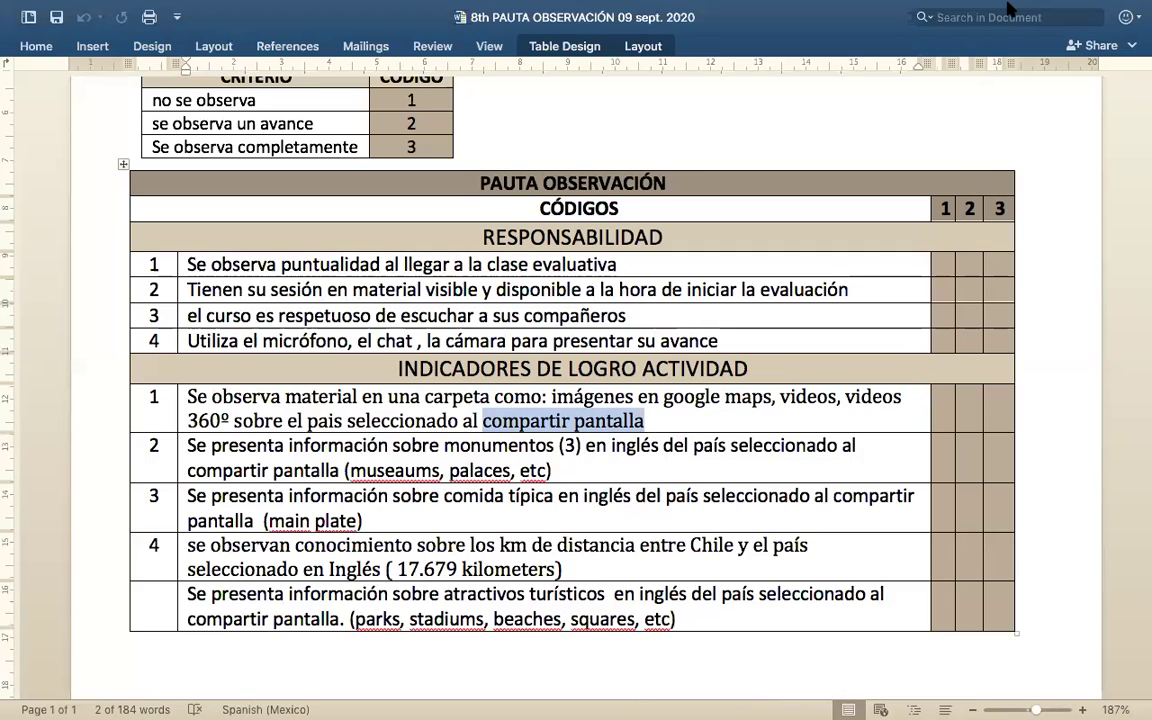
mouse_move(1015, 10)
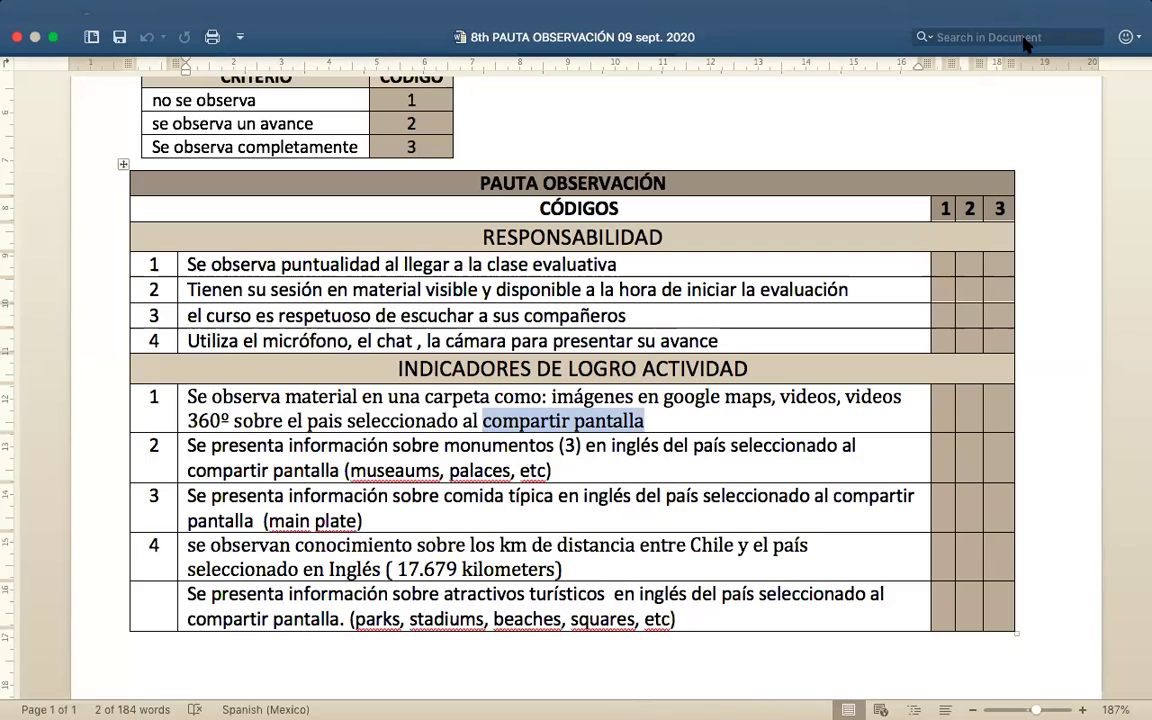
click(651, 422)
drag(651, 422, 488, 424)
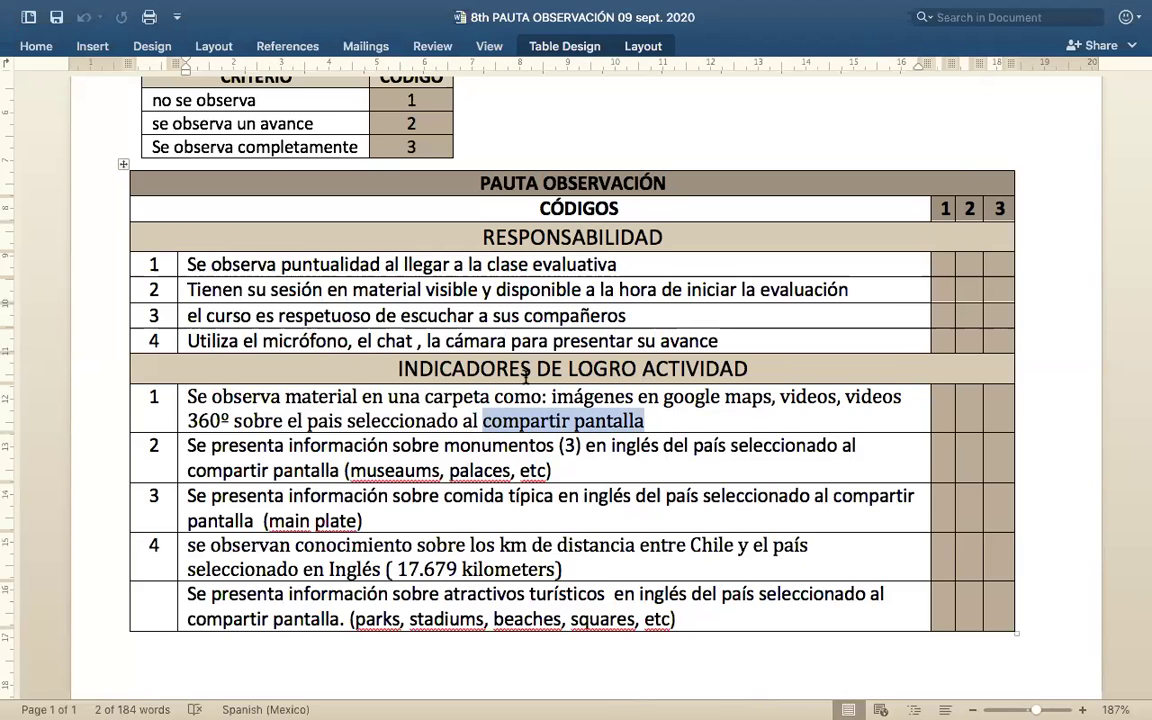
- Highlight all four criteria under RESPONSABILIDAD, and place the cursor in the first criterion's code 1 cell
scroll(535, 365, up, 2)
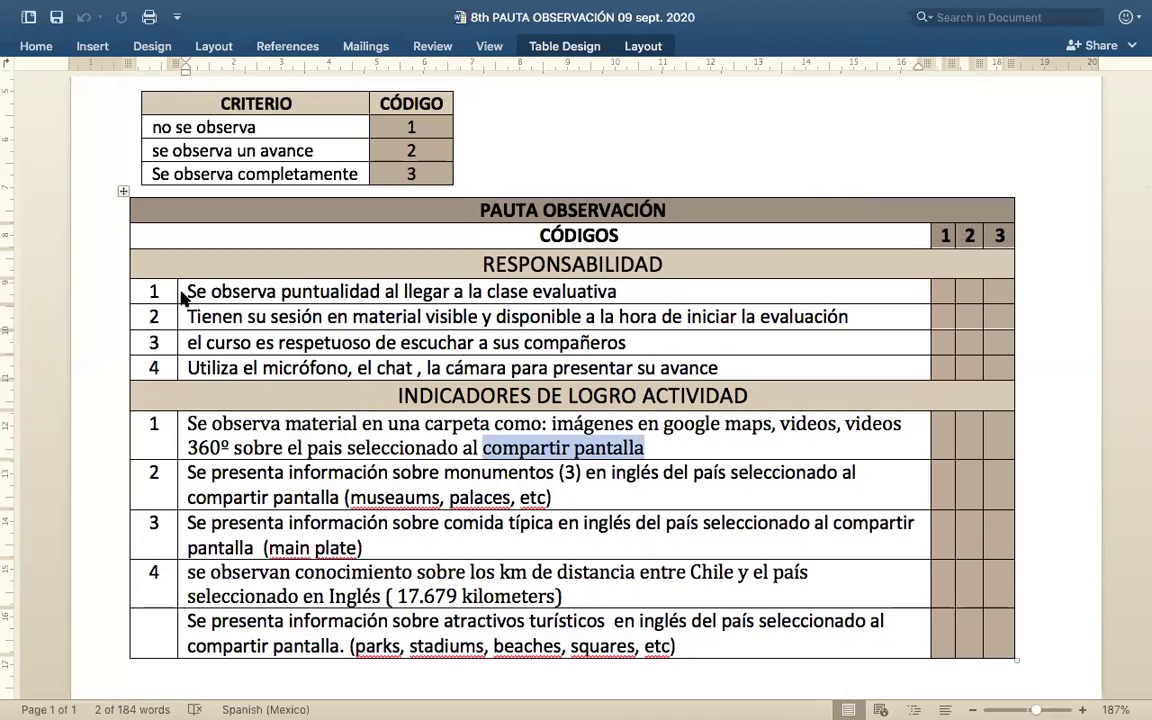
drag(184, 290, 640, 368)
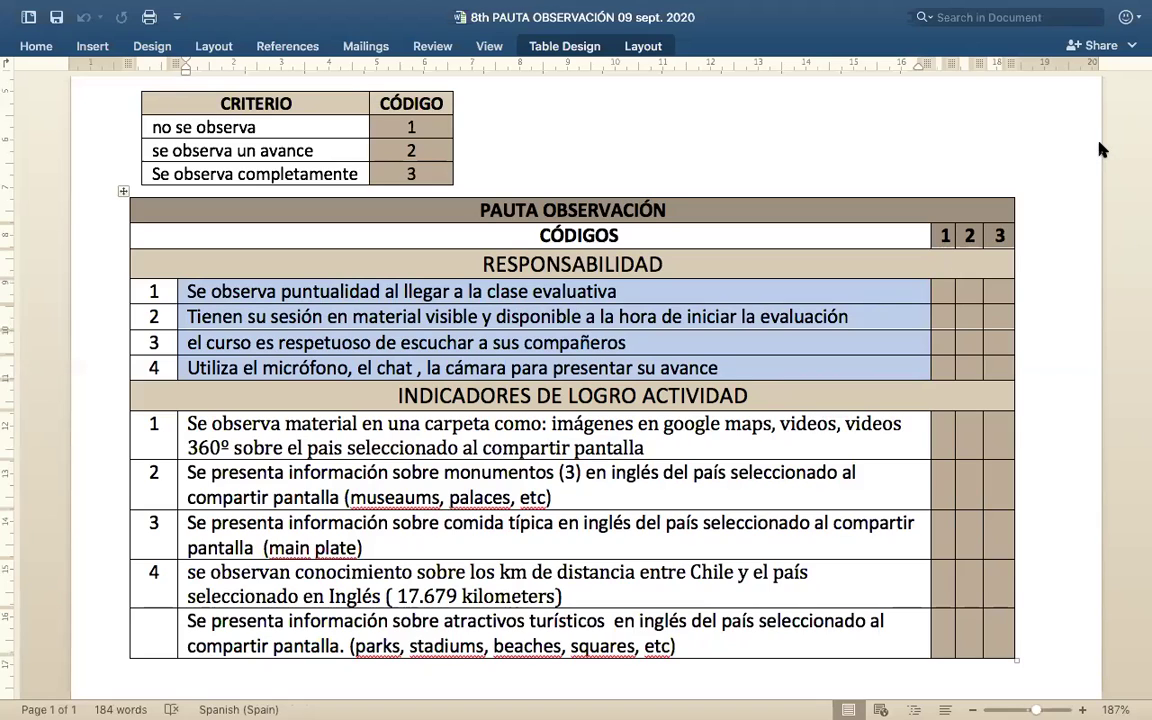
click(944, 289)
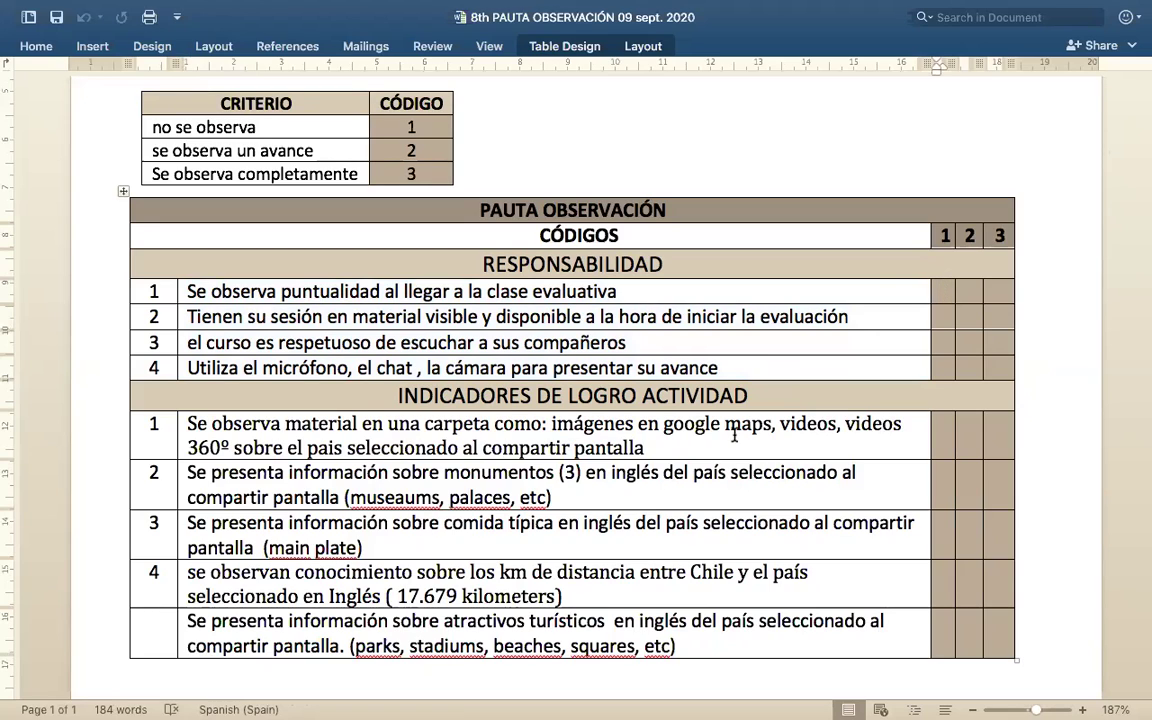
- Mark the punctuality criterion with an "x" under code 1, and highlight the matching "no se observa" in the criteria key
click(937, 297)
text(x)
drag(262, 117, 148, 118)
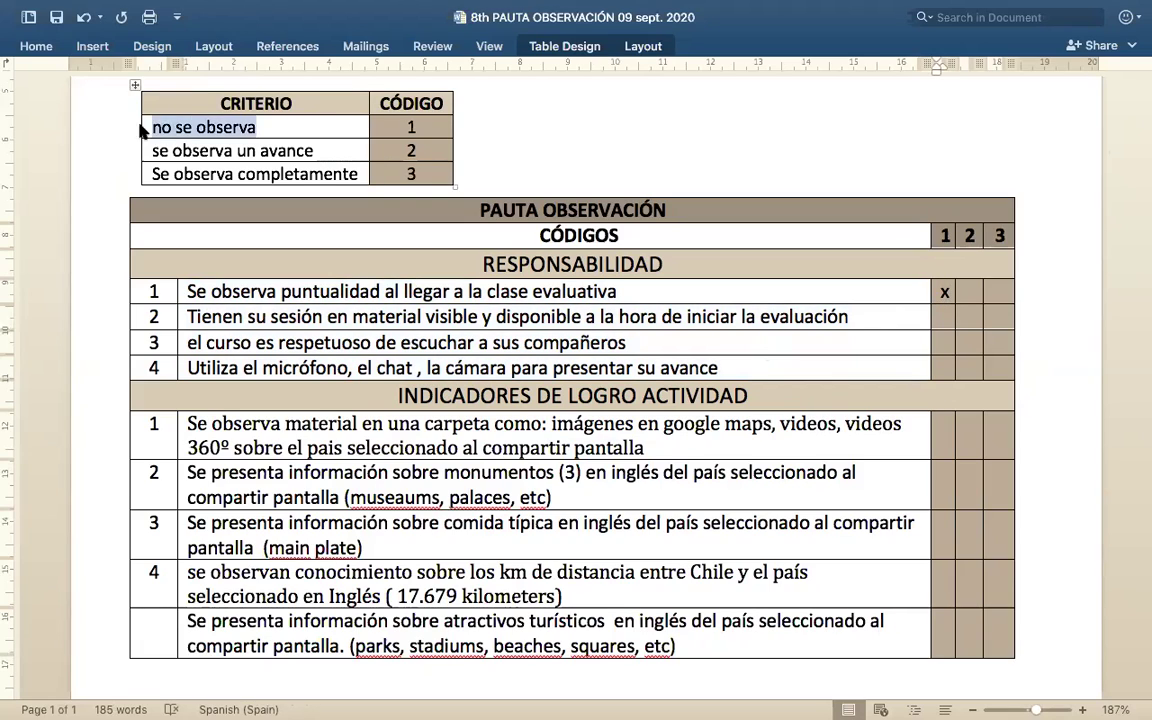
click(314, 264)
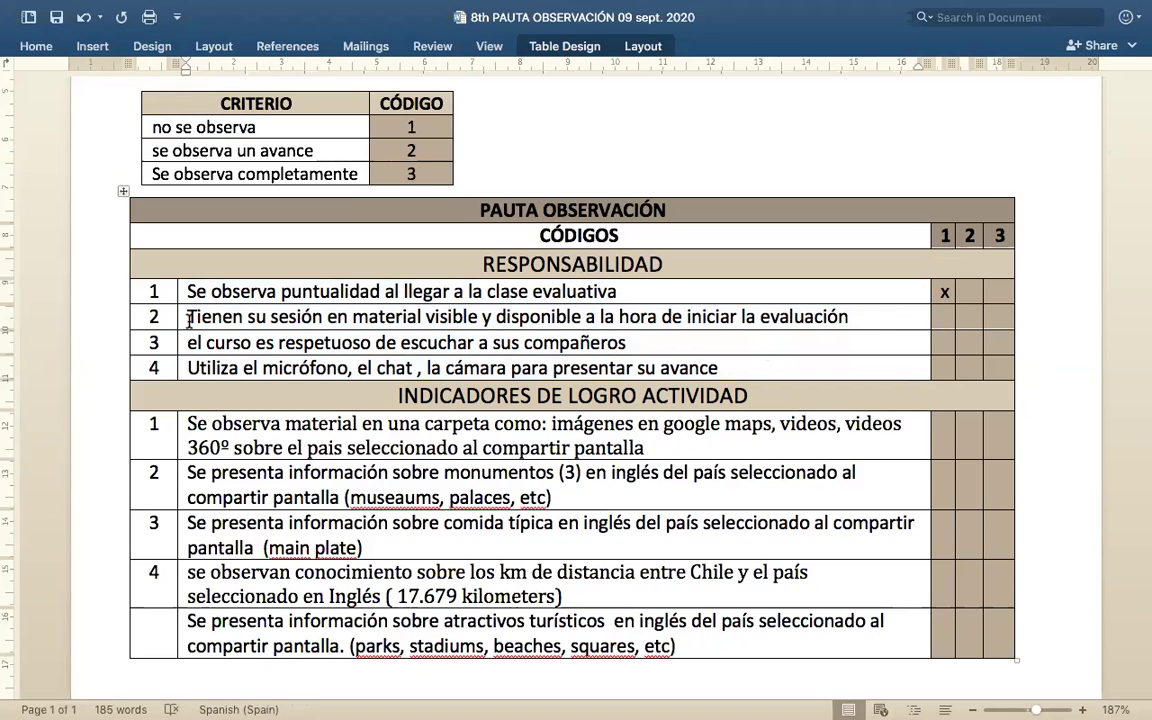
- Highlight the second RESPONSABILIDAD criterion about having material visible and available, and delete the "x" from the punctuality row
drag(189, 317, 480, 318)
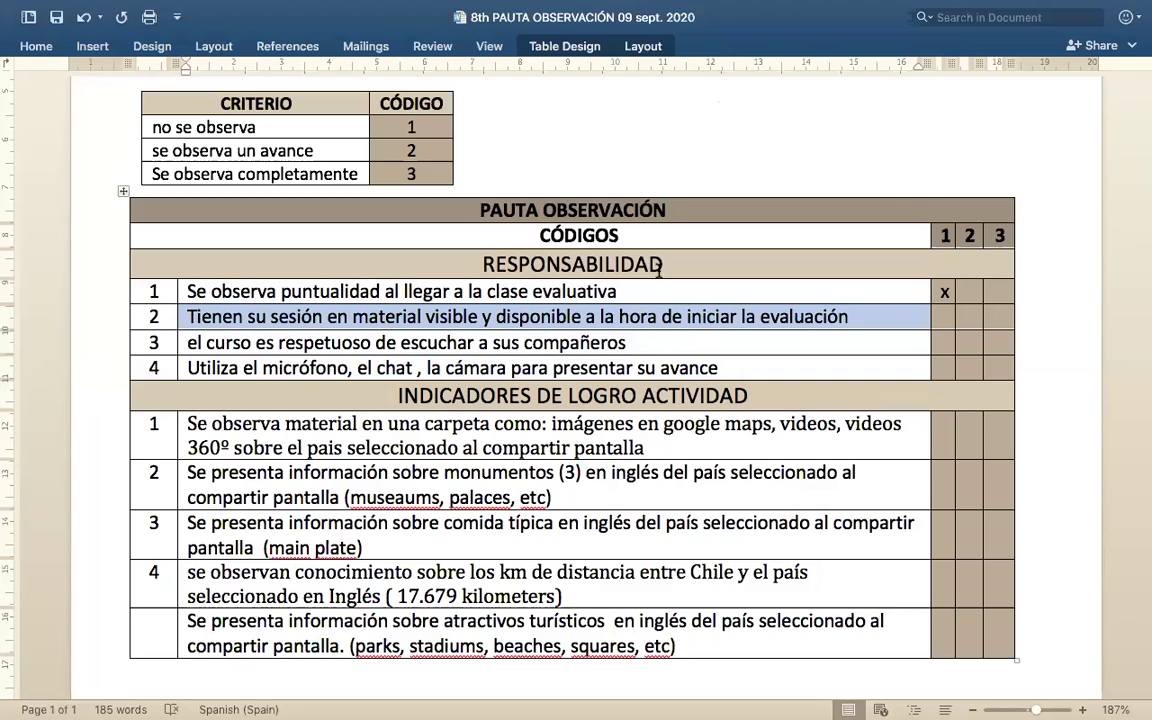
click(948, 290)
key(BackSpace)
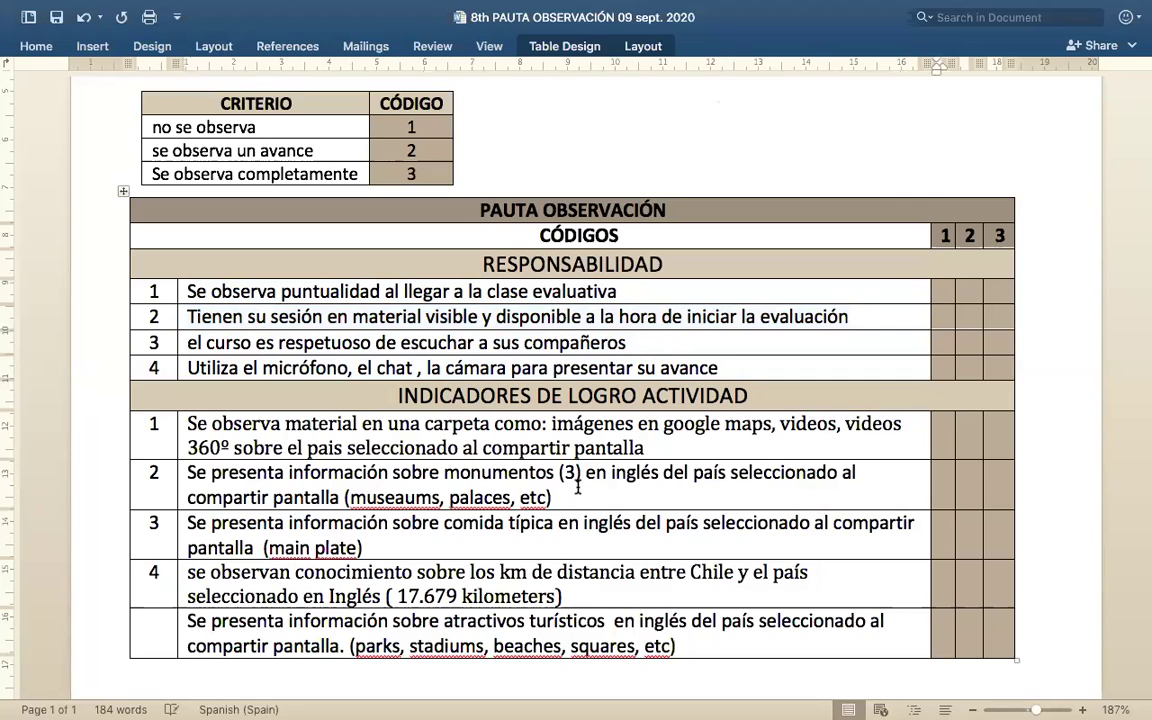
- Highlight the third achievement indicator's text from "en inglés del país seleccionado" through "(main plate)"
scroll(521, 437, down, 1)
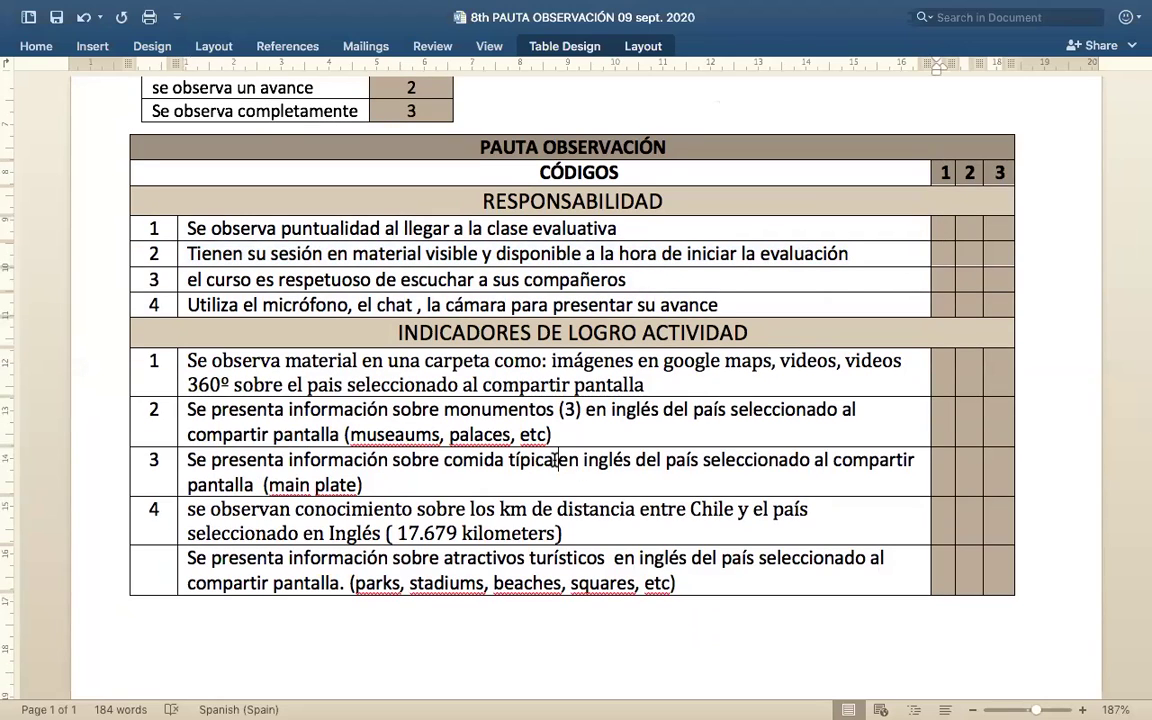
drag(557, 460, 681, 481)
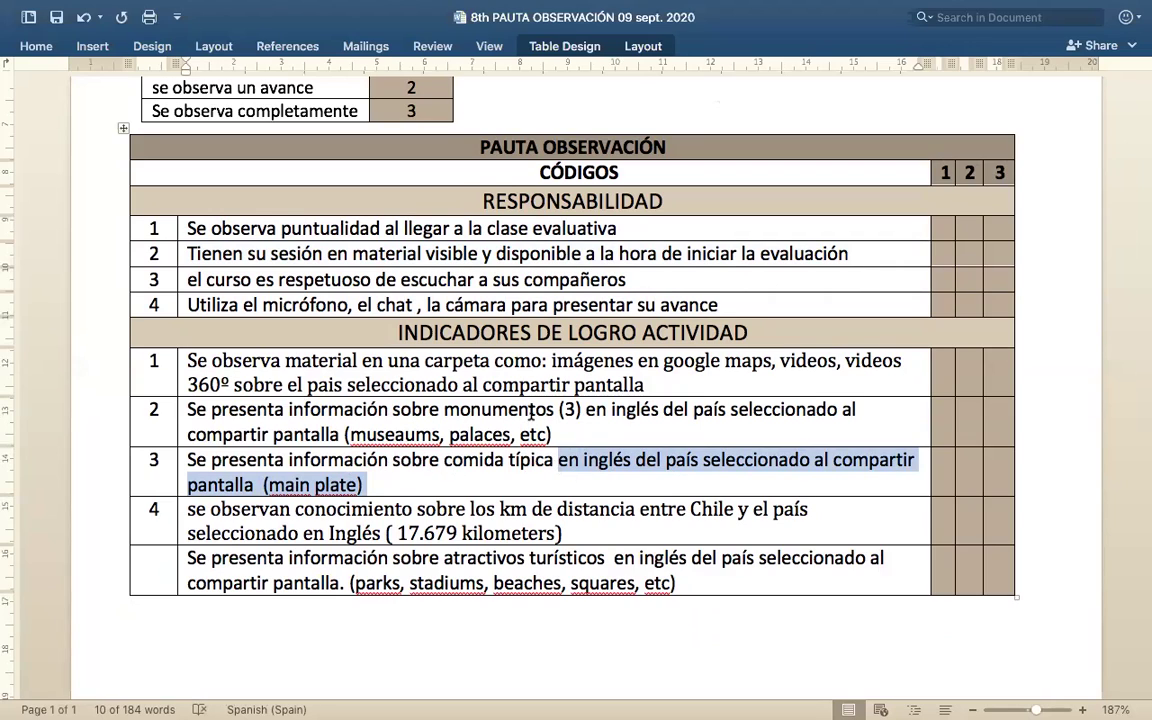
- Highlight the "en inglés" wording in the achievement indicators on monuments, distance in kilometers and tourist attractions
drag(587, 411, 691, 411)
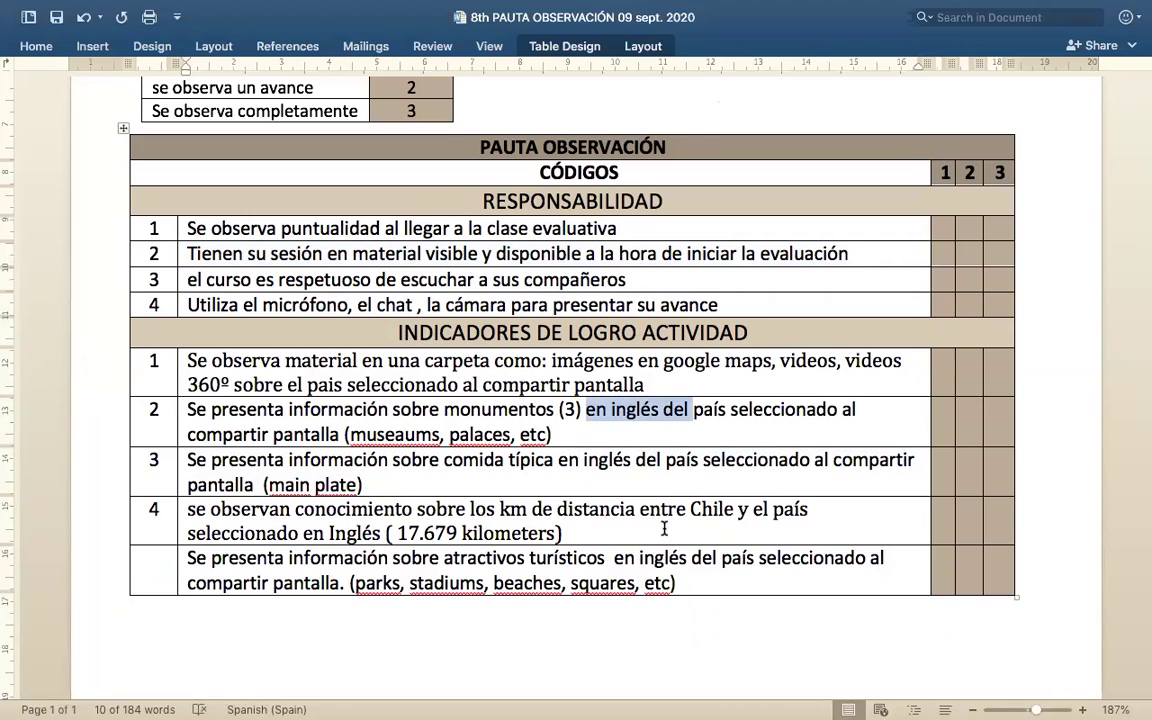
drag(303, 534, 381, 534)
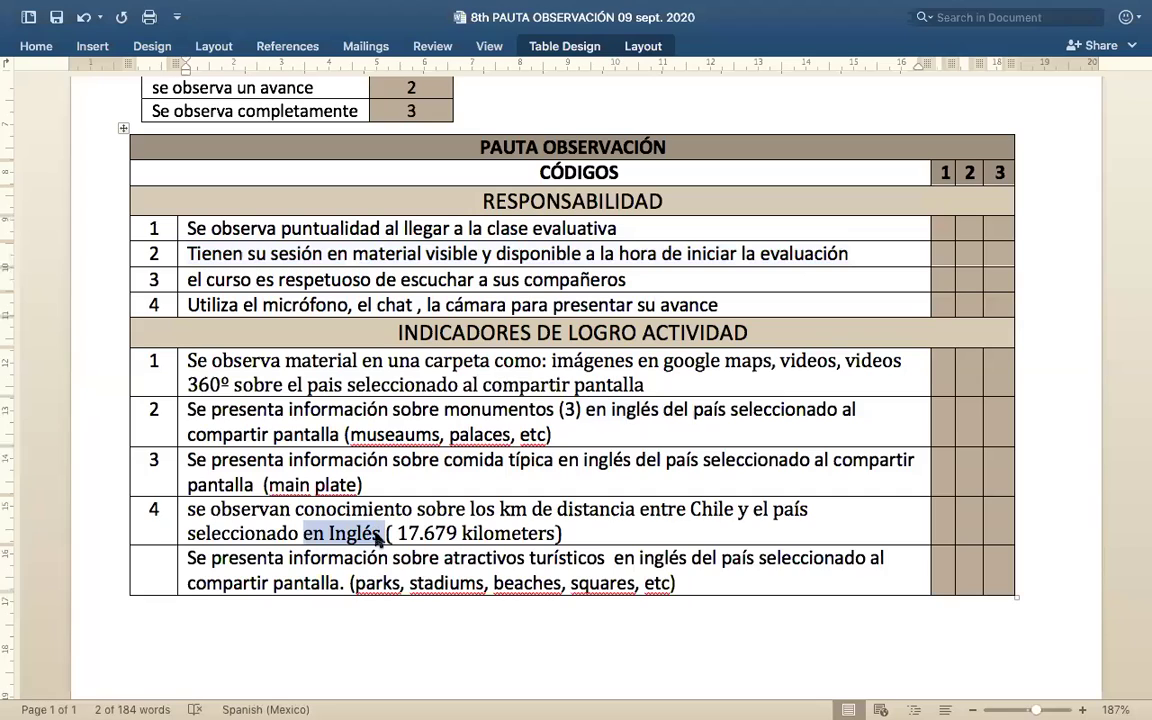
drag(614, 558, 688, 558)
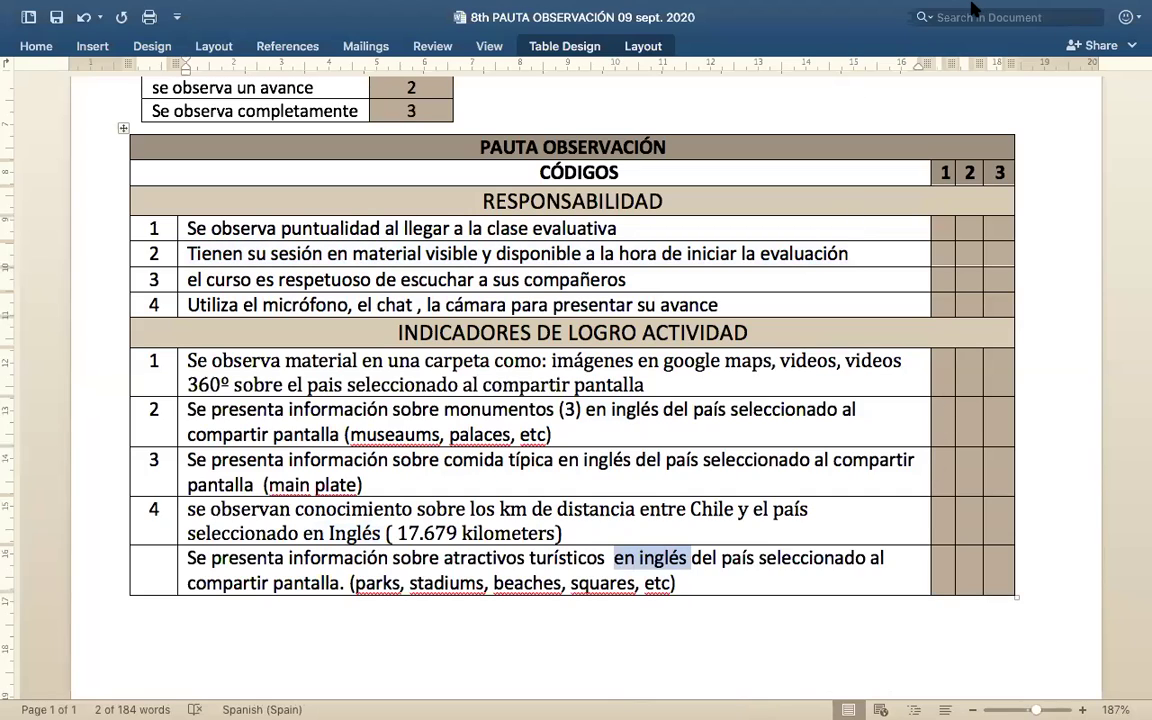
mouse_move(975, 8)
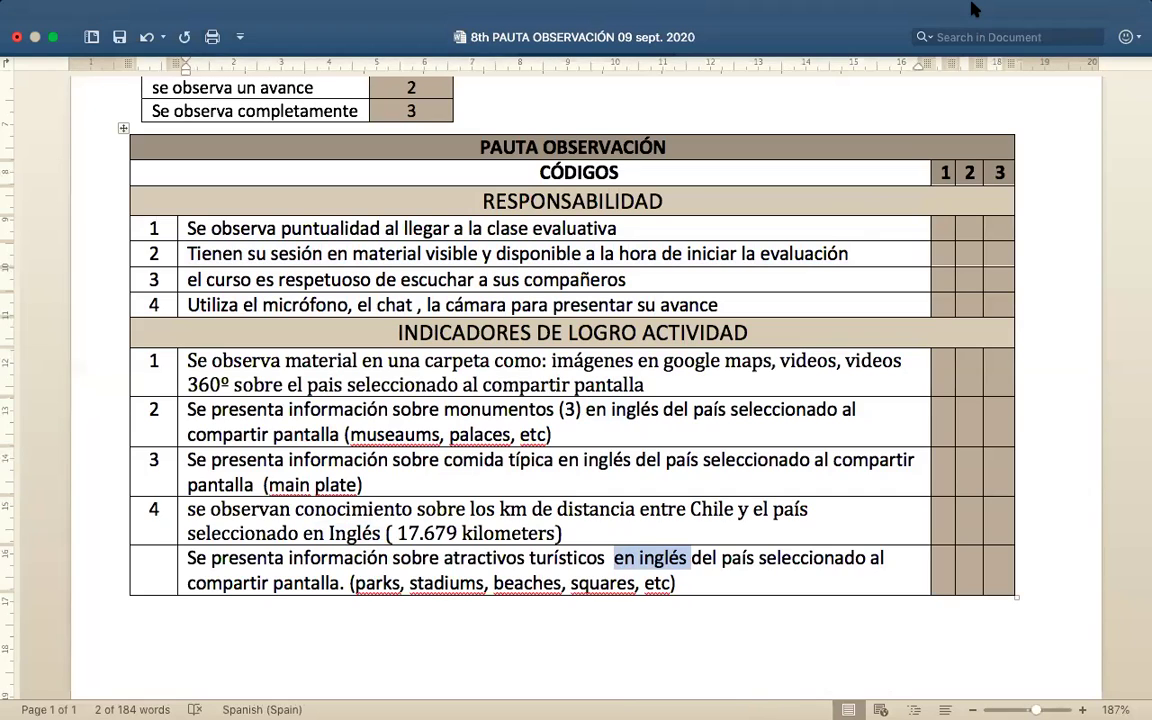
click(685, 557)
scroll(684, 553, up, 4)
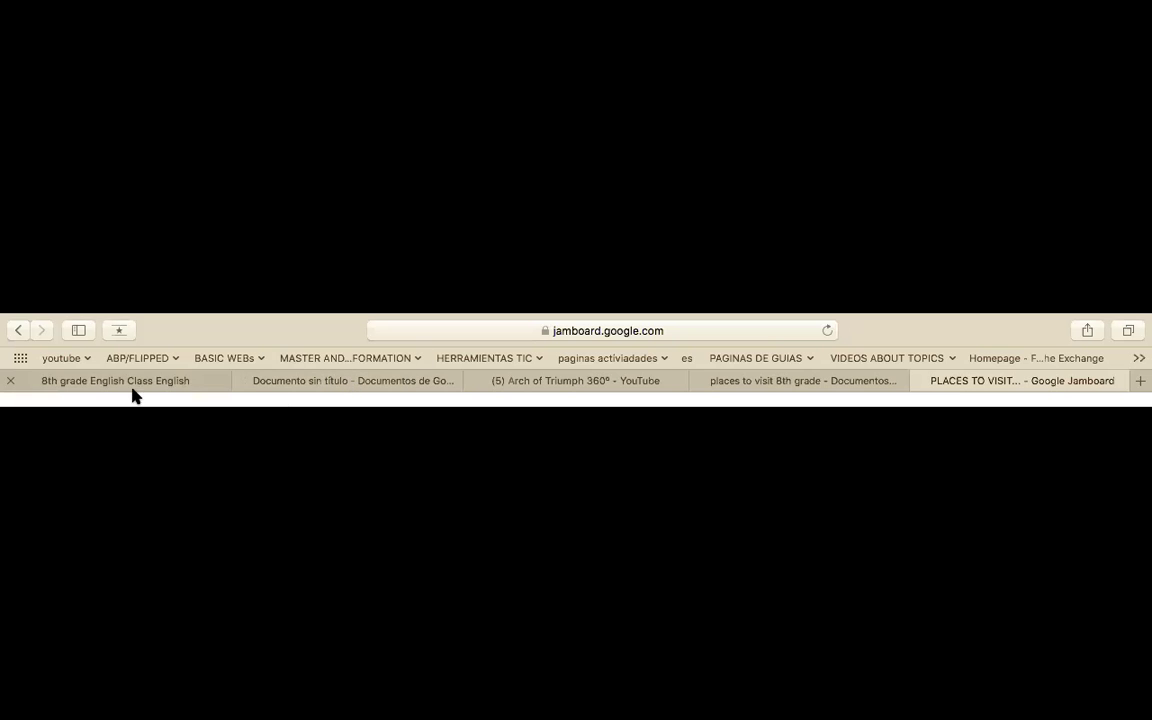
- Switch to the browser to show the 8th grade English Class page in Classroom, and return to the PLACES TO VISIT Jamboard
click(131, 381)
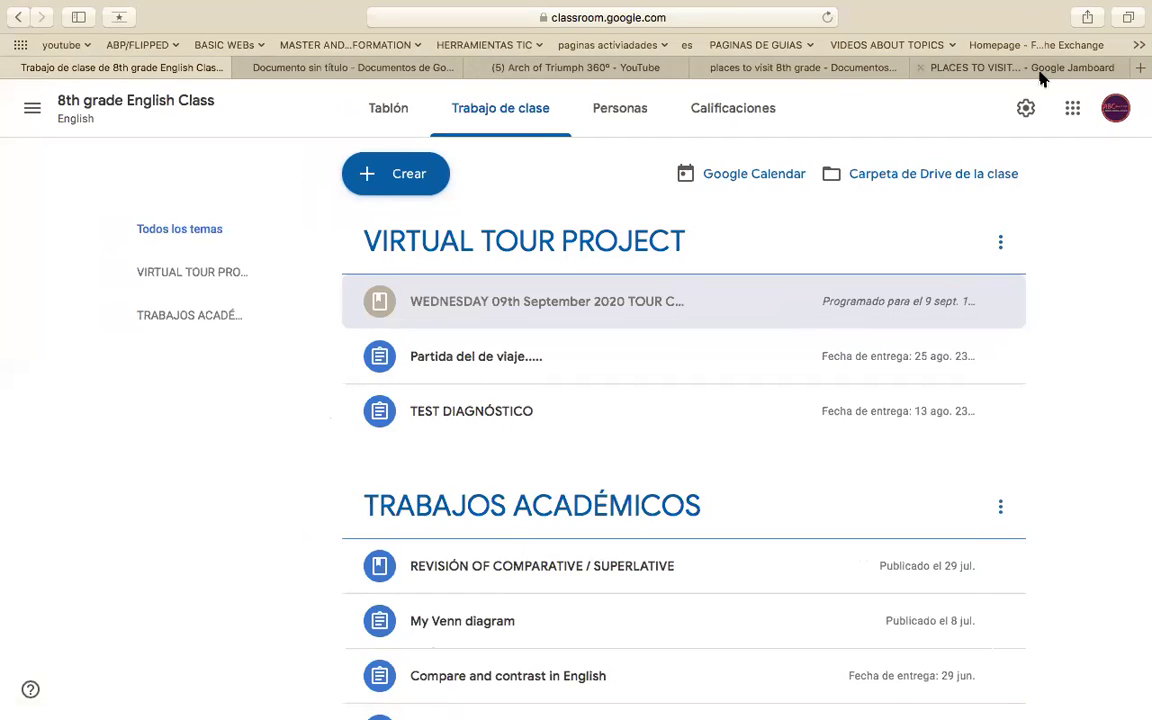
click(1008, 68)
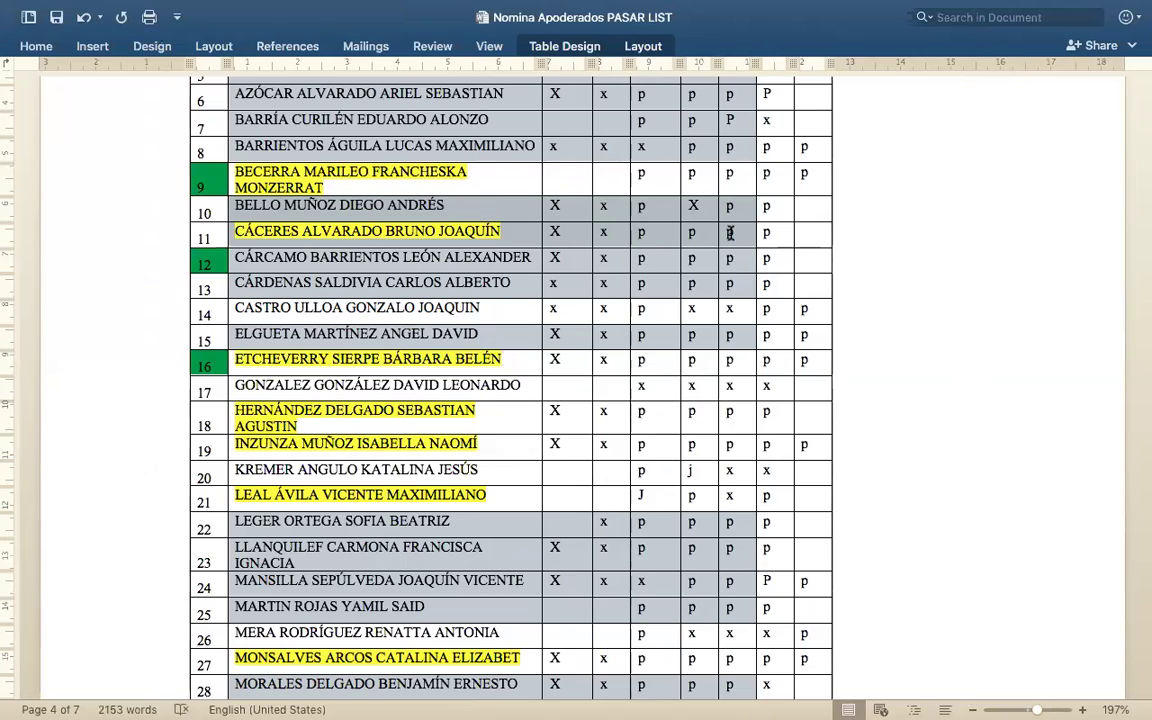
- In the Nomina Apoderados PASAR LIST document, highlight the first student's attendance row and place the cursor in the 12/08 date header
scroll(561, 165, up, 8)
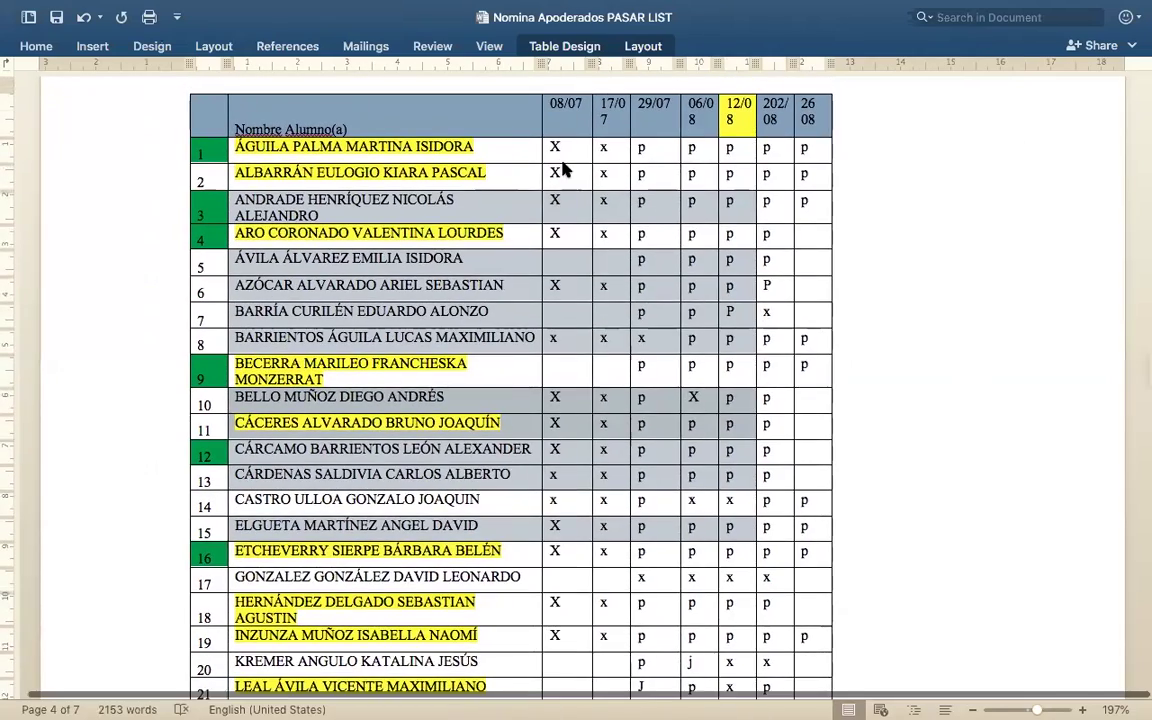
scroll(562, 170, up, 3)
scroll(562, 170, down, 2)
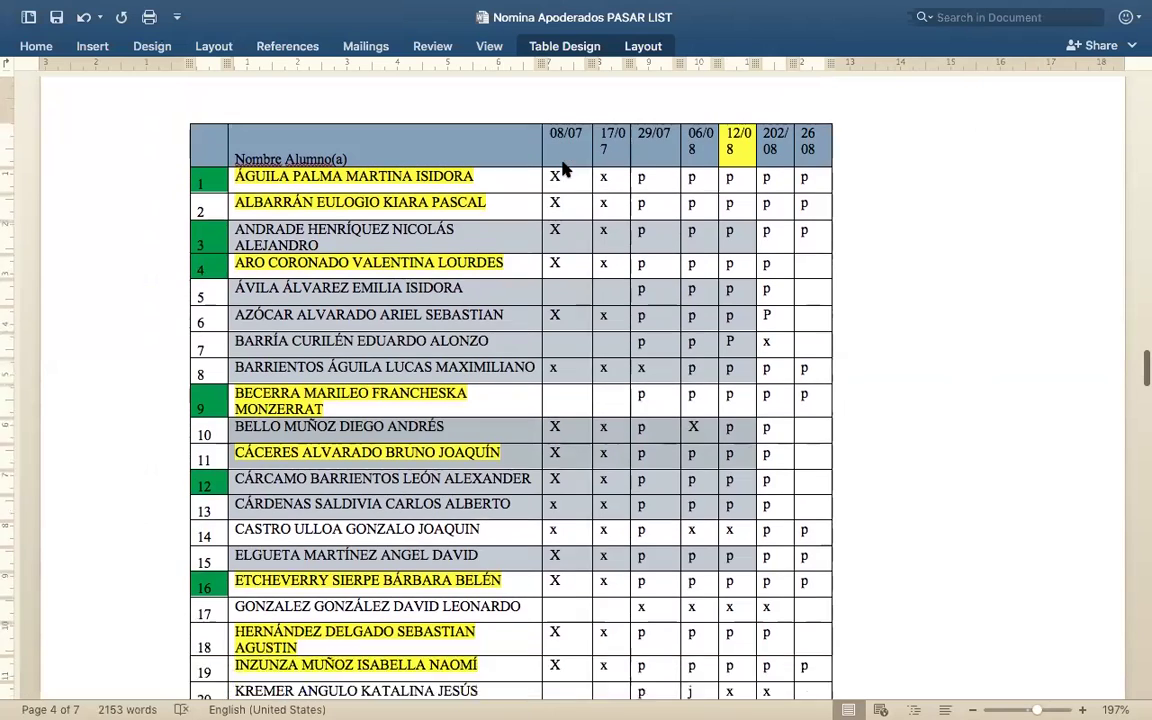
scroll(562, 170, down, 1)
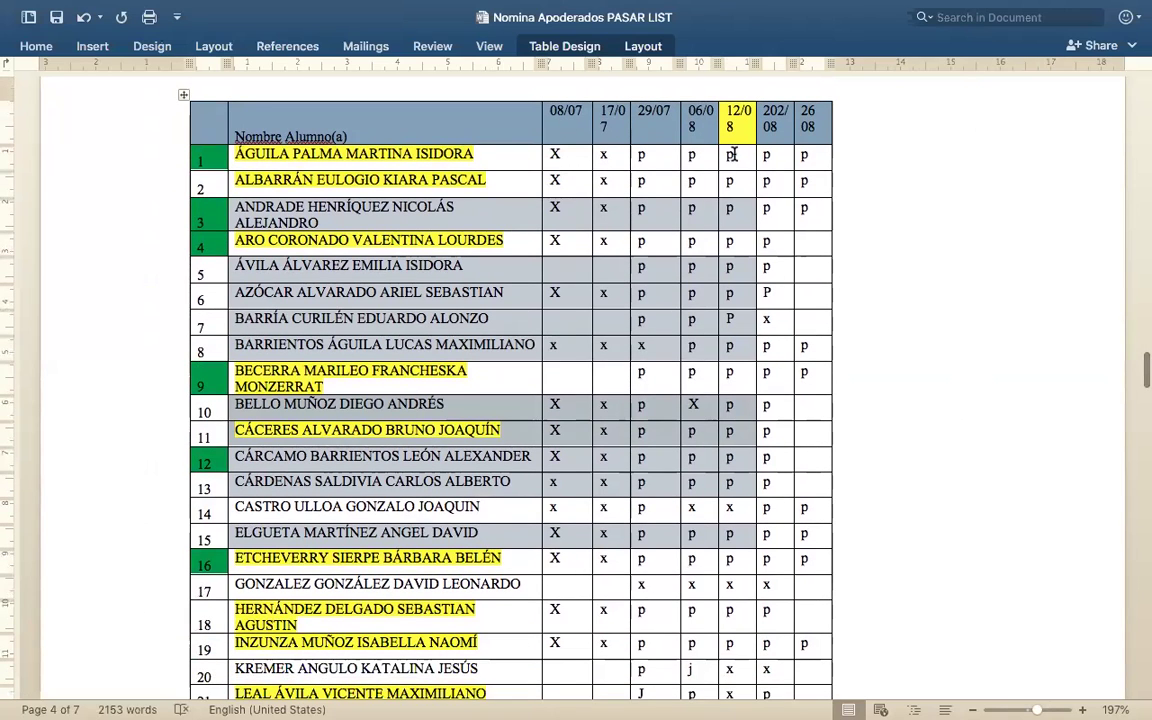
drag(692, 154, 258, 153)
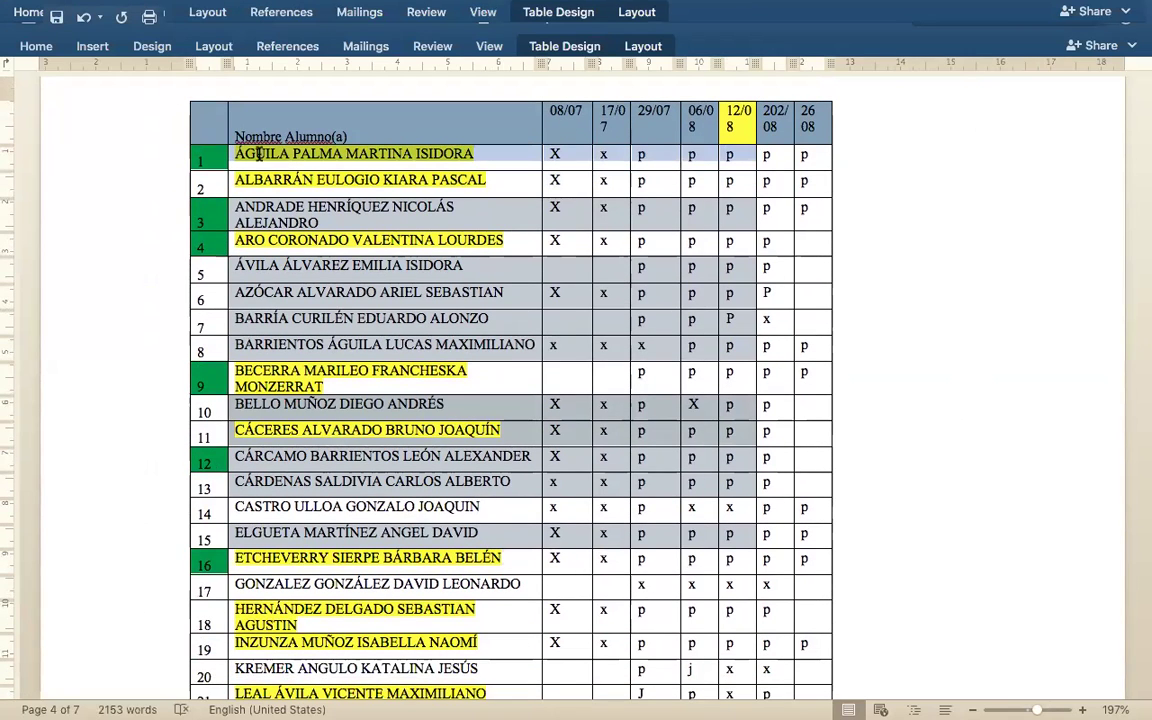
click(584, 190)
drag(741, 212, 595, 190)
click(735, 113)
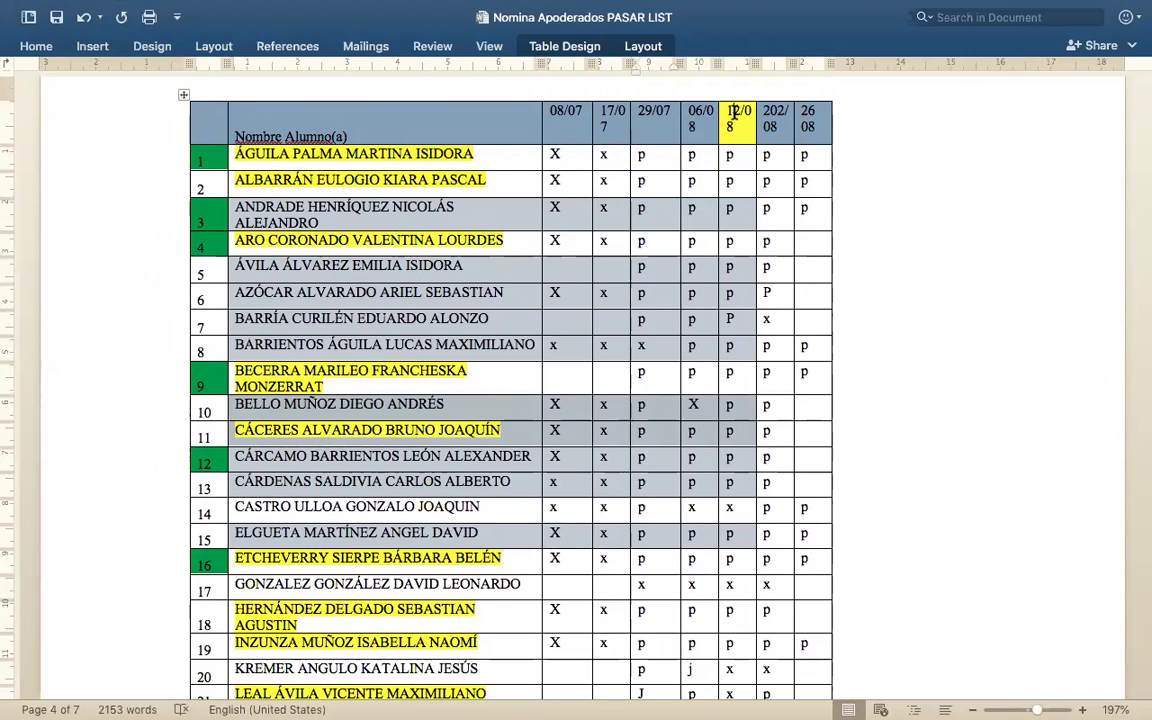
double_click(734, 113)
click(735, 113)
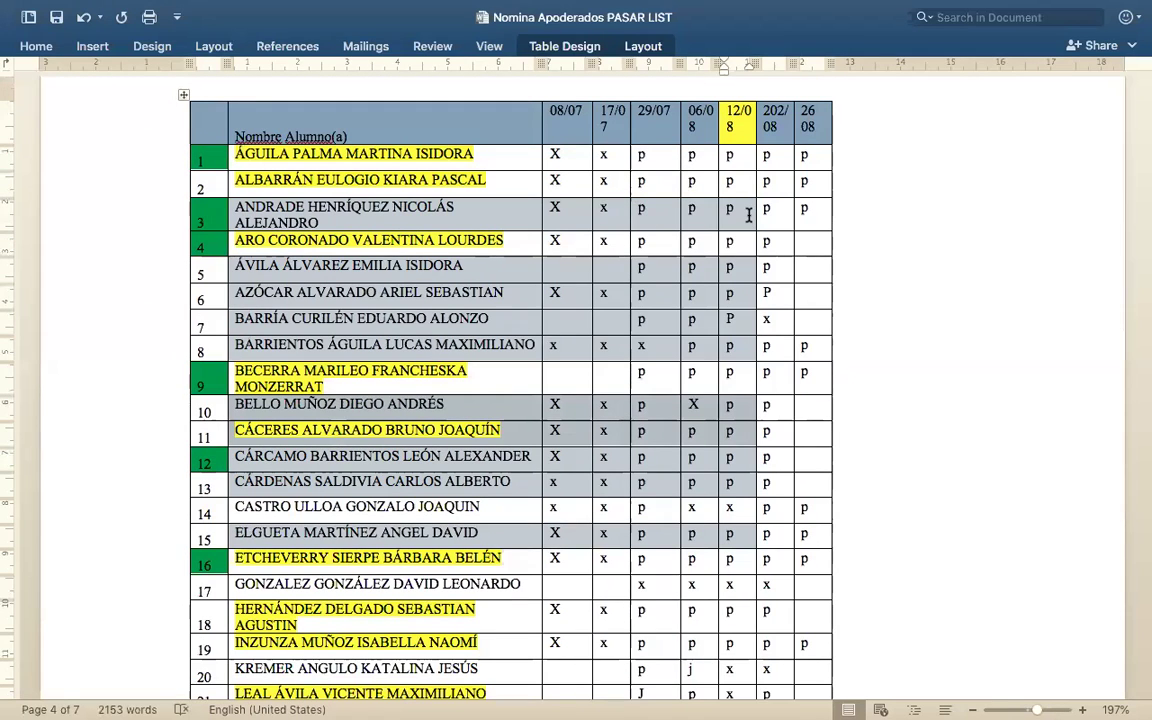
- Review the students' attendance marks through the end of the class list and back up to the middle rows
scroll(748, 215, down, 4)
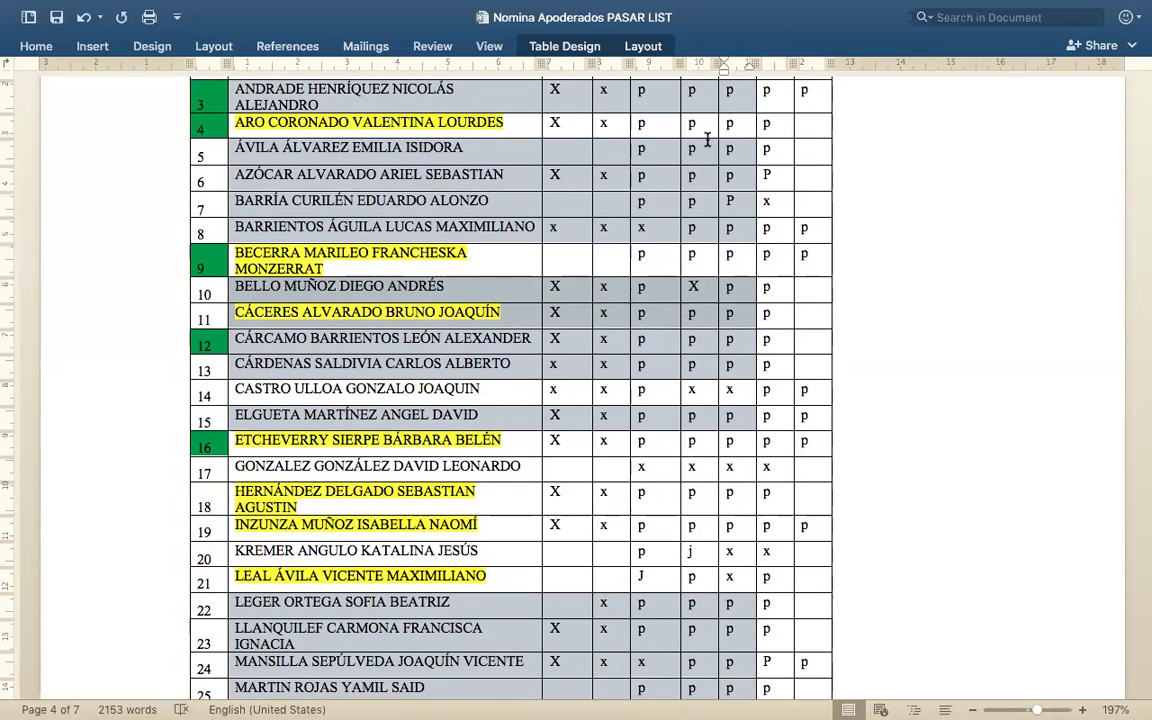
scroll(592, 128, down, 15)
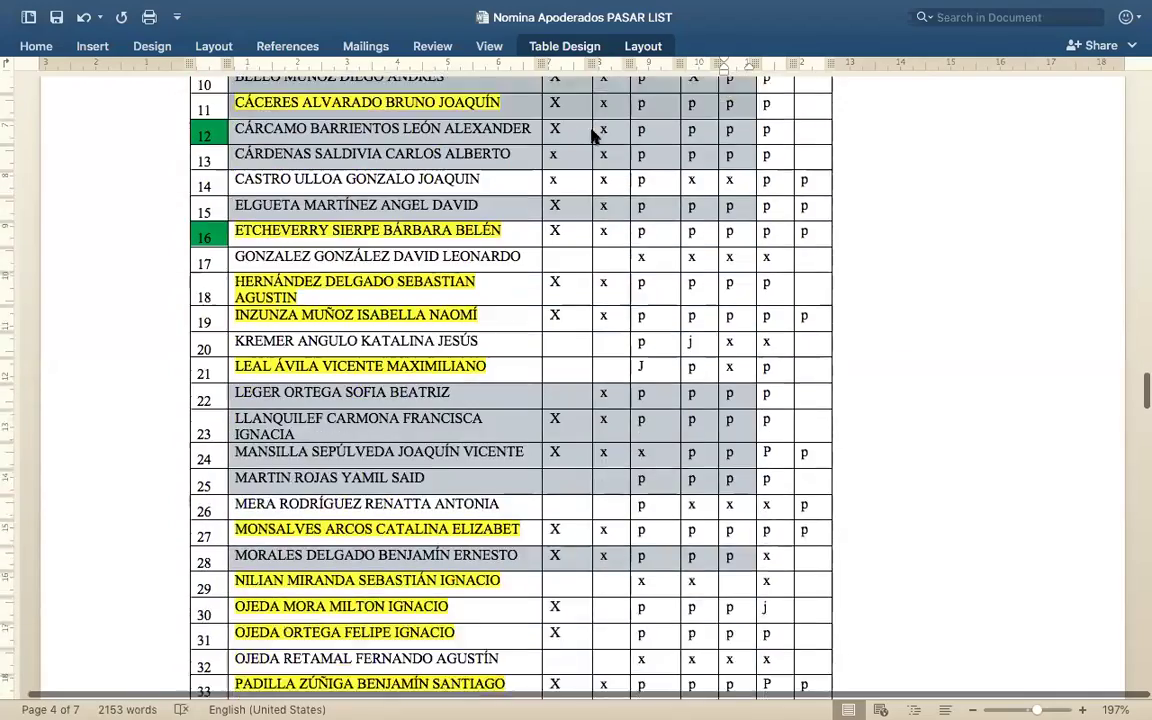
scroll(592, 136, down, 3)
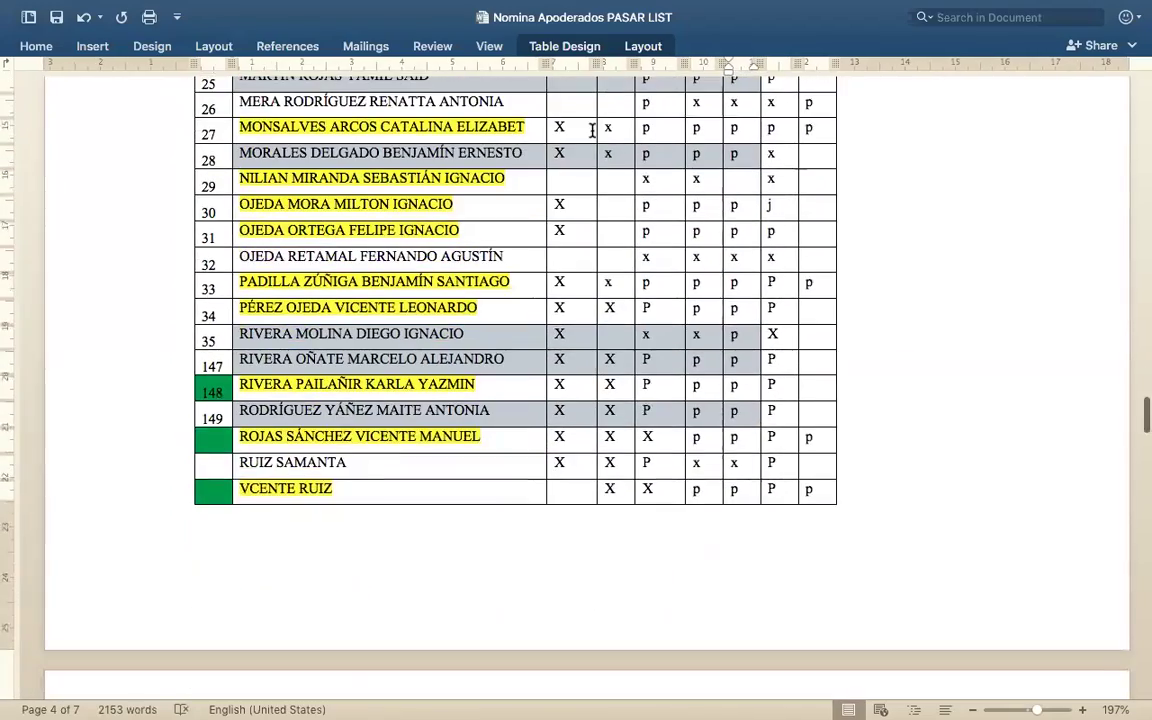
scroll(592, 136, down, 5)
scroll(592, 136, down, 6)
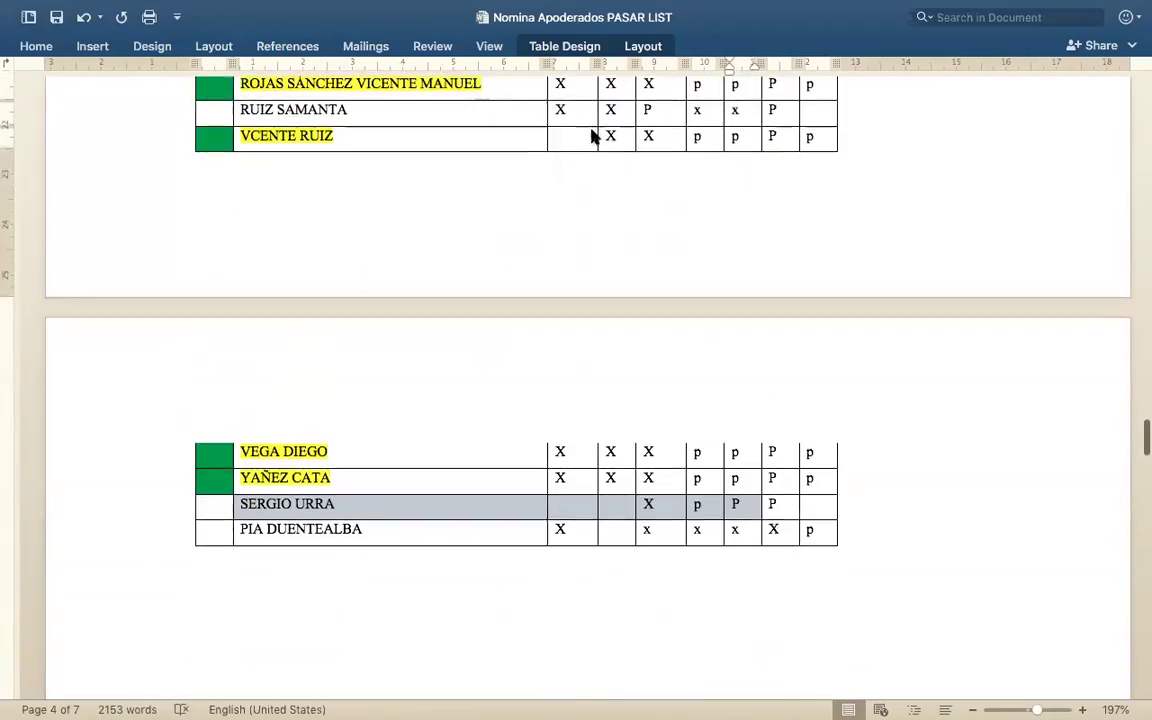
scroll(592, 136, up, 18)
scroll(592, 136, up, 8)
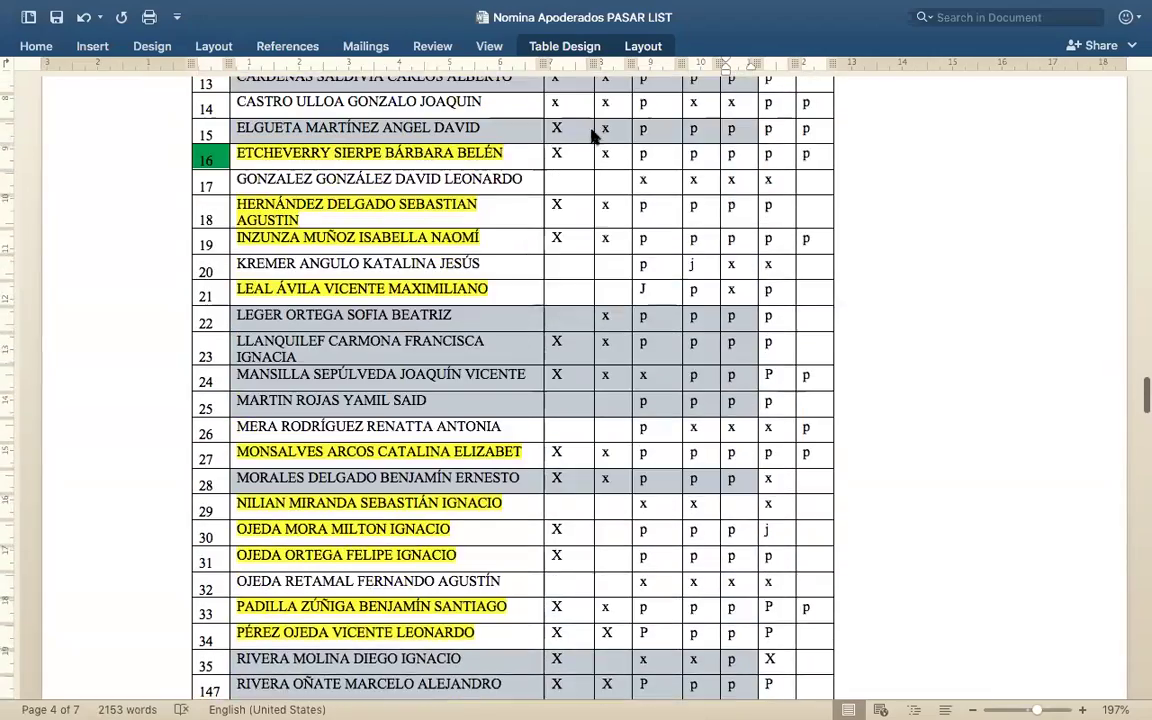